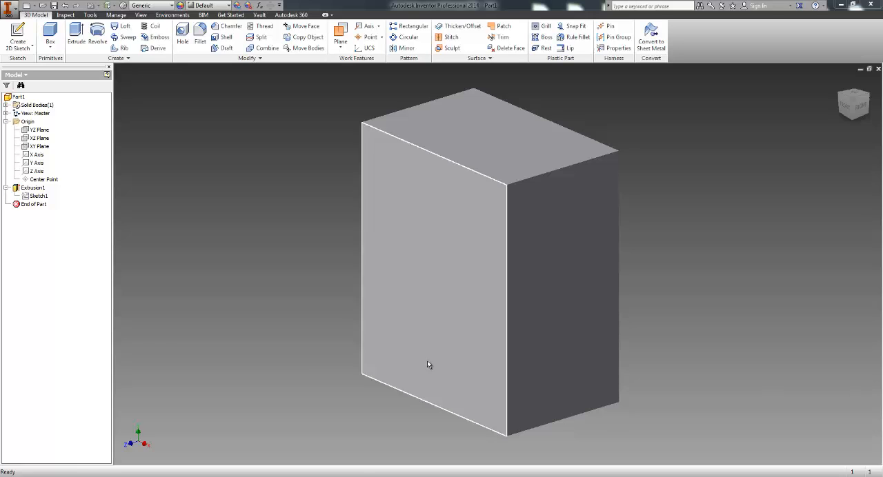
pyautogui.moveTo(428, 365); pyautogui.dragTo(380, 355, button='middle')
pyautogui.moveTo(305, 350); pyautogui.dragTo(329, 357, button='middle')
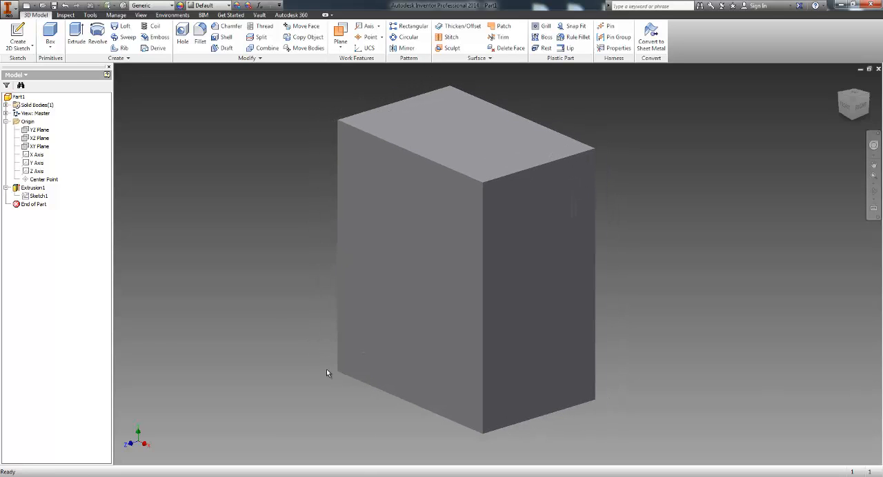
pyautogui.moveTo(260, 294); pyautogui.dragTo(269, 297, button='middle')
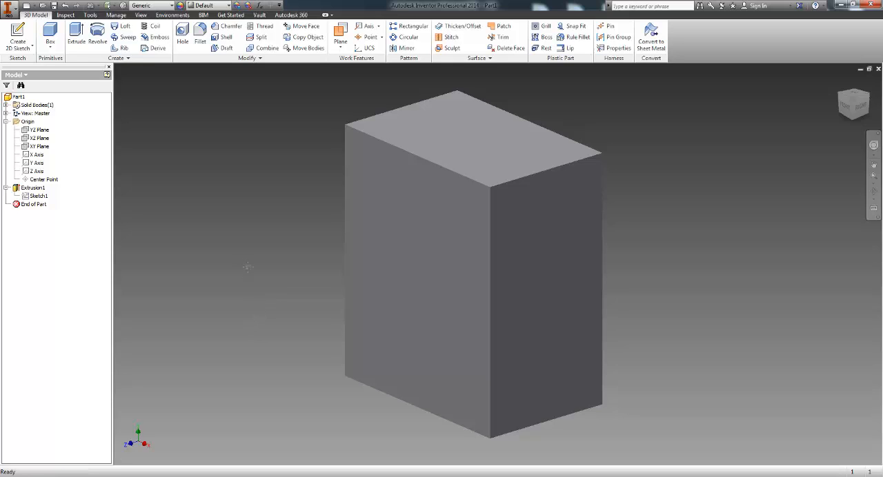
pyautogui.moveTo(243, 267); pyautogui.dragTo(252, 273, button='middle')
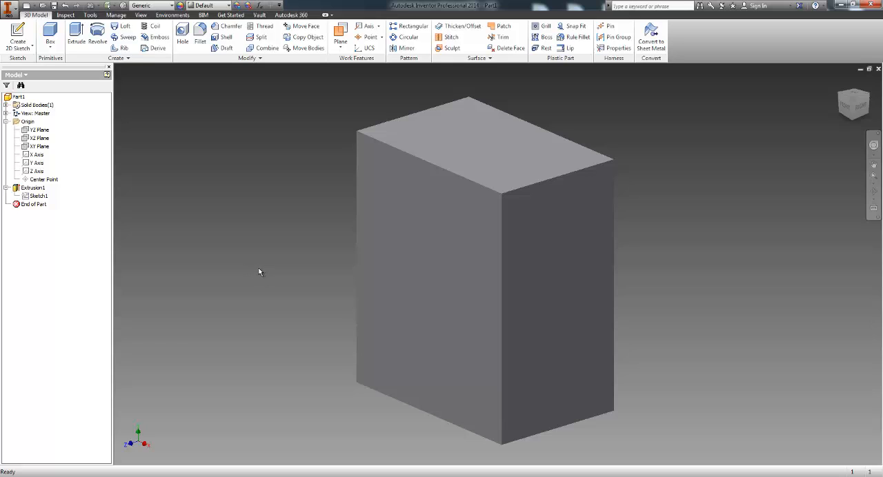
pyautogui.moveTo(251, 252); pyautogui.dragTo(249, 248, button='middle')
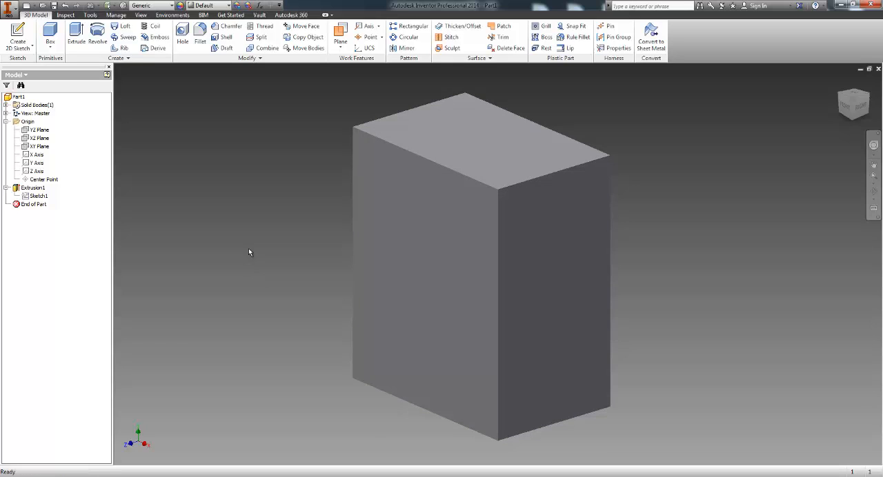
# Step: Start a sketch on the block's front face and draw a circle about 1.04 in in diameter near the upper-left corner
pyautogui.click(17, 38)
pyautogui.click(362, 261)
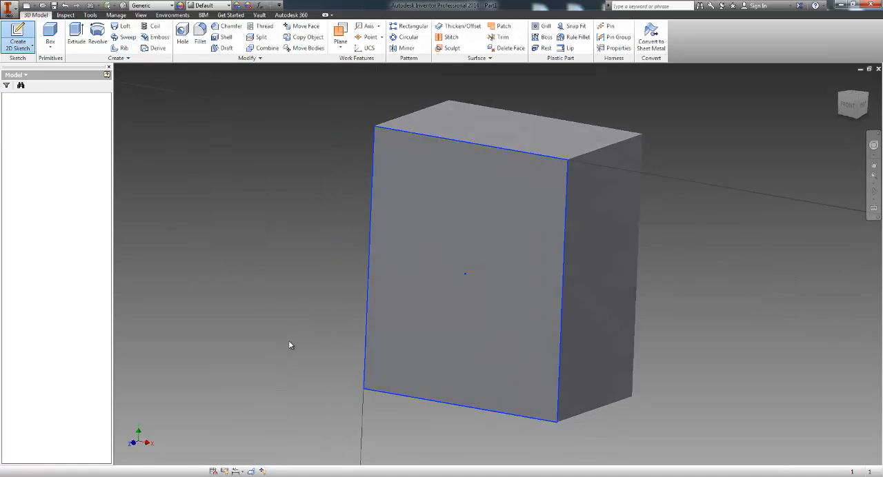
pyautogui.click(31, 35)
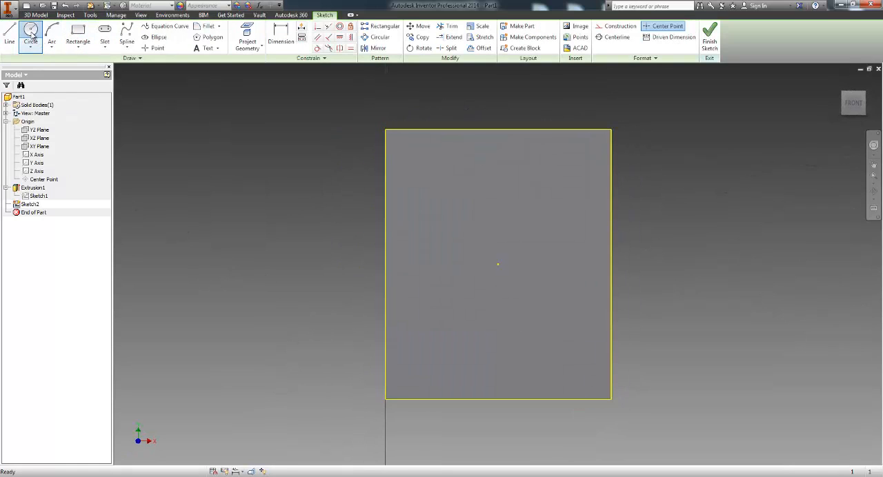
pyautogui.click(422, 193)
pyautogui.click(440, 178)
# Step: Dimension the circle's diameter as 1 in
pyautogui.click(280, 36)
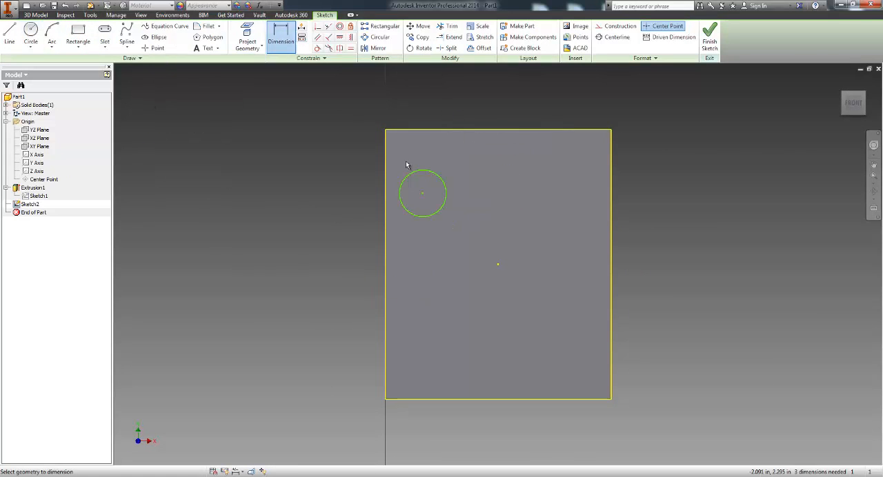
pyautogui.click(415, 178)
pyautogui.click(344, 177)
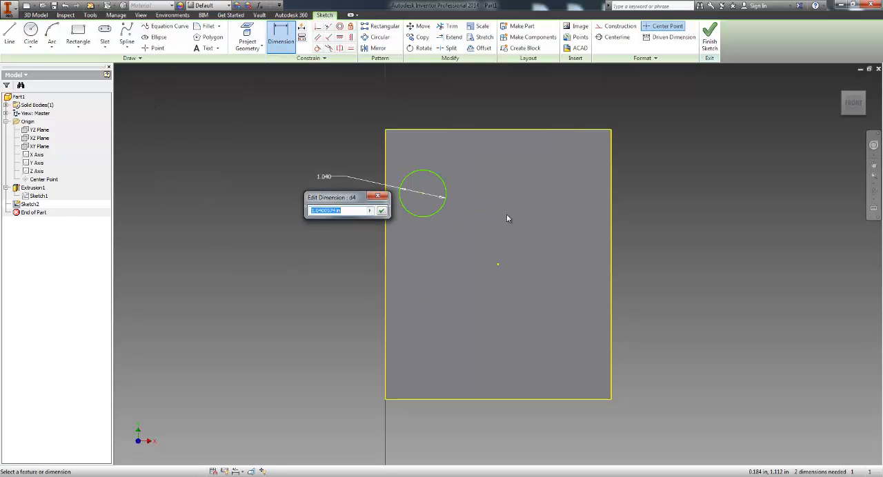
pyautogui.write('1')
pyautogui.press('Return')
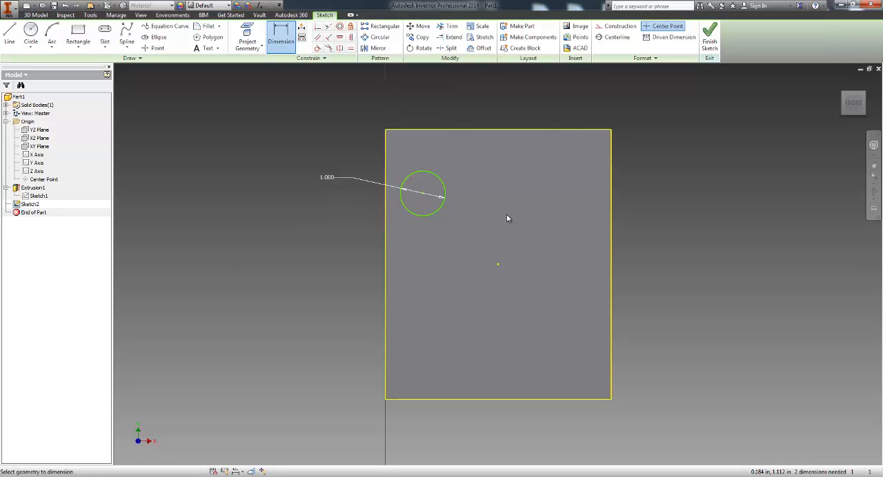
# Step: Dimension the circle's center 1 in from the left edge of the front face
pyautogui.click(421, 194)
pyautogui.click(385, 208)
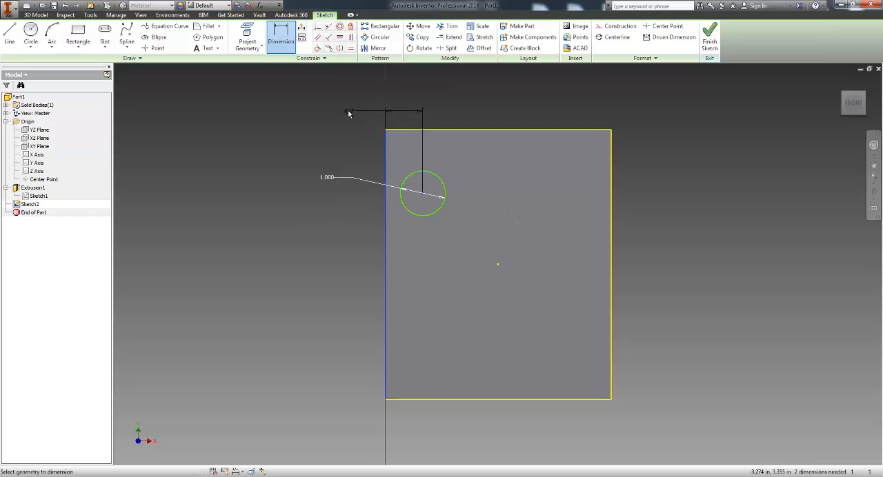
pyautogui.click(350, 111)
pyautogui.write('1')
pyautogui.press('Return')
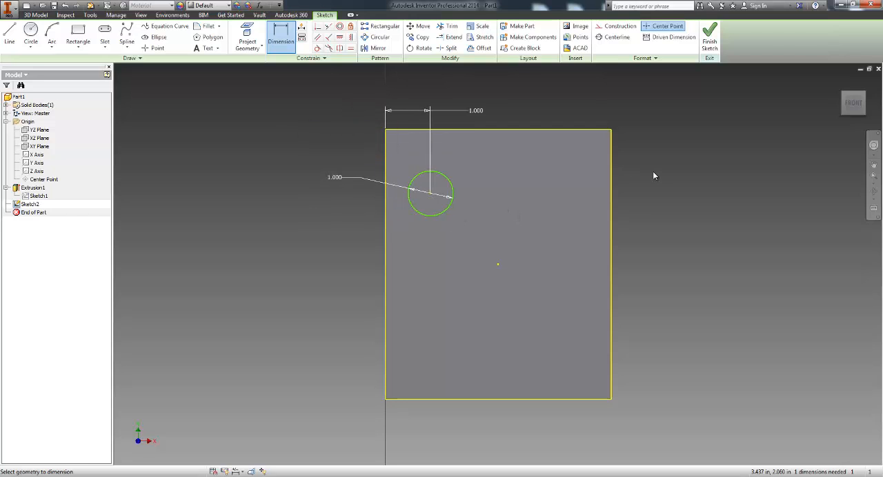
# Step: Dimension the circle's center 2 in below the top edge of the face and finish the sketch
pyautogui.click(431, 194)
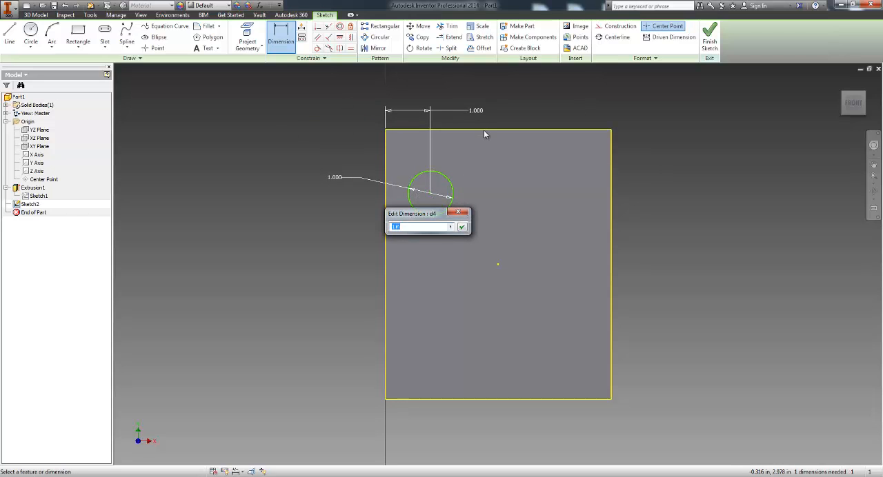
pyautogui.click(458, 212)
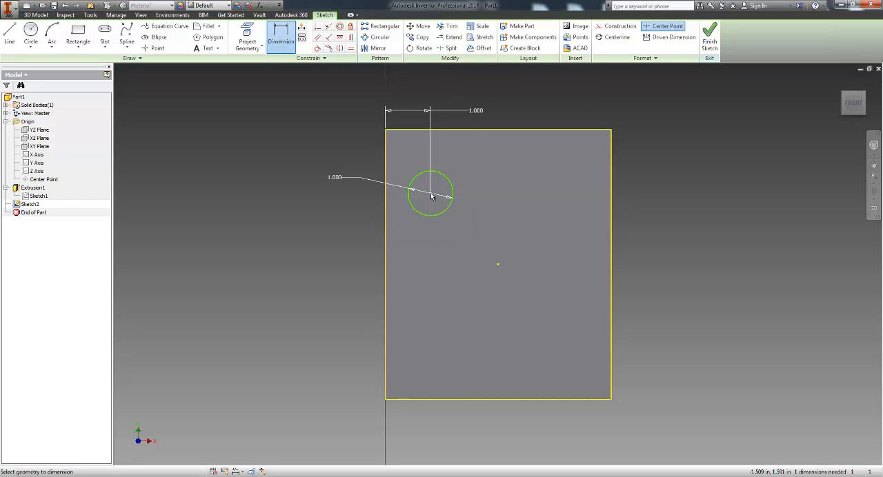
pyautogui.click(514, 131)
pyautogui.click(638, 162)
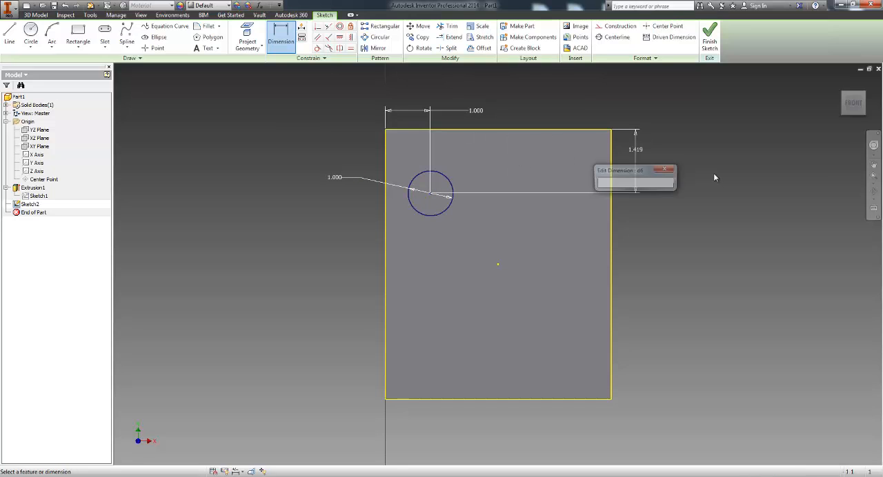
pyautogui.write('2')
pyautogui.press('Return')
pyautogui.click(710, 37)
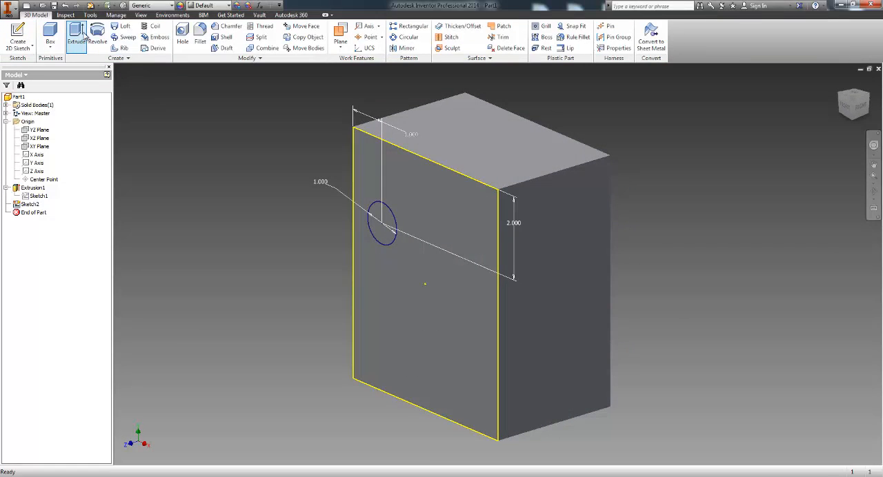
# Step: Extrude the circle as a cut 6 in deep into the block
pyautogui.click(75, 35)
pyautogui.click(385, 227)
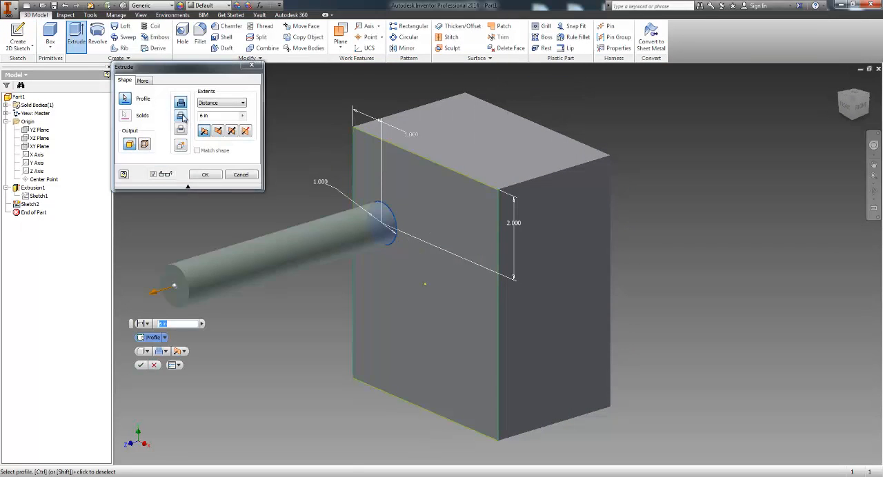
pyautogui.click(182, 116)
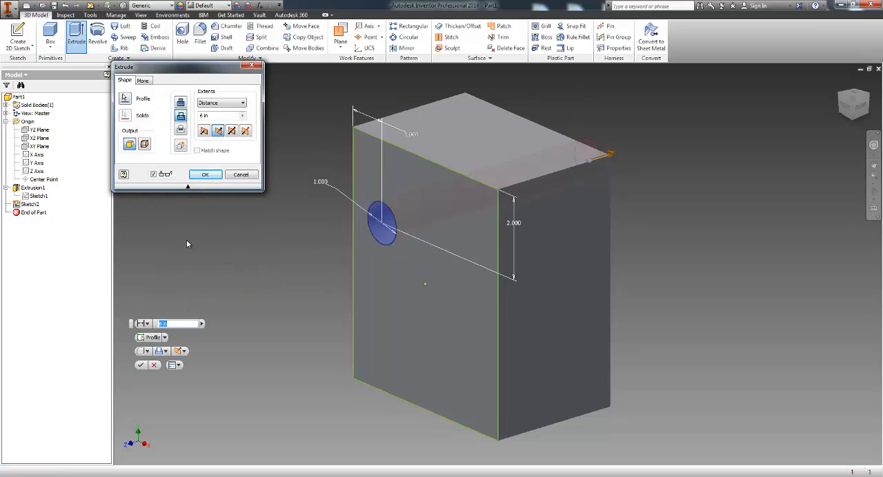
pyautogui.click(205, 173)
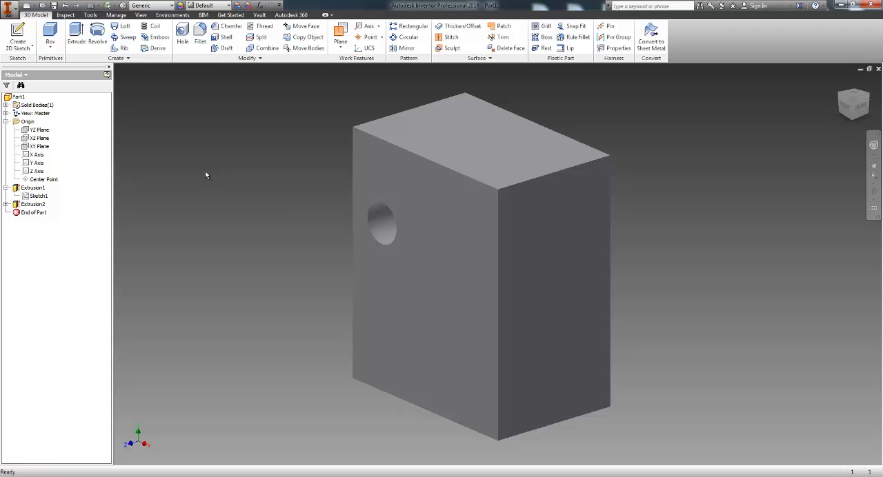
# Step: Undo the extruded cut and the whole circle sketch, back to the plain block
pyautogui.click(65, 5)
pyautogui.click(66, 5)
pyautogui.click(66, 6)
pyautogui.click(65, 5)
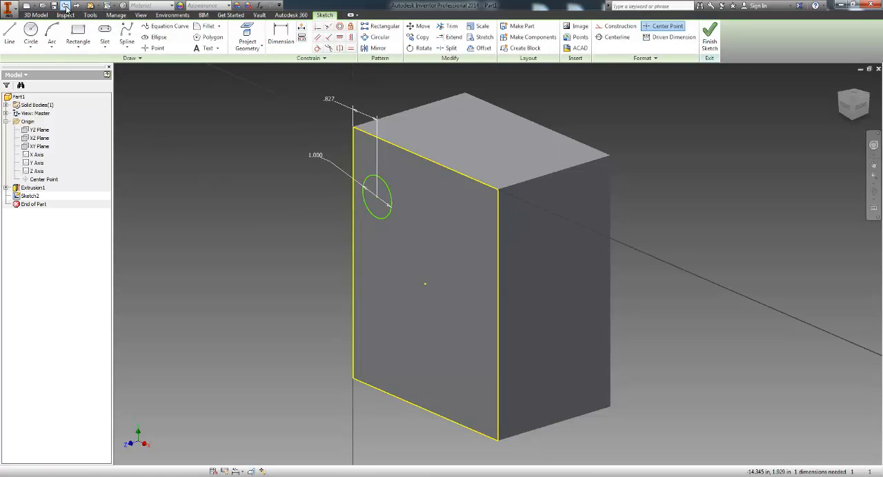
pyautogui.click(65, 6)
pyautogui.click(65, 6)
pyautogui.click(65, 5)
pyautogui.click(65, 5)
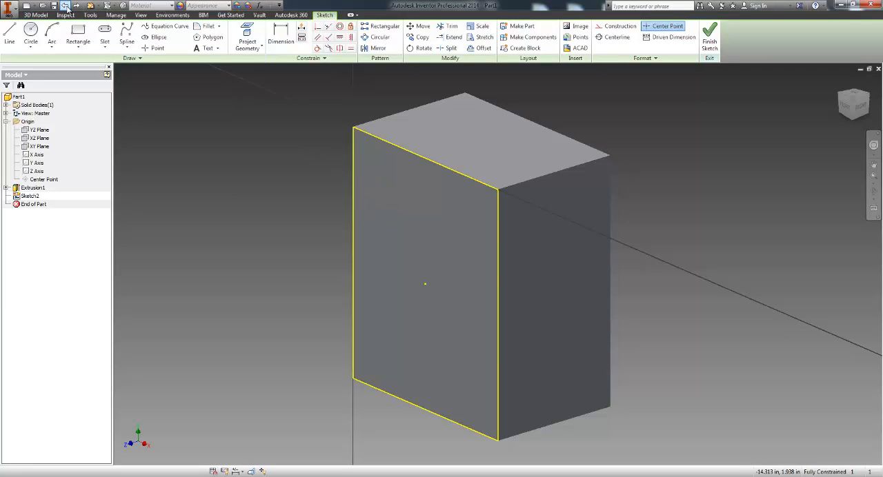
pyautogui.click(65, 5)
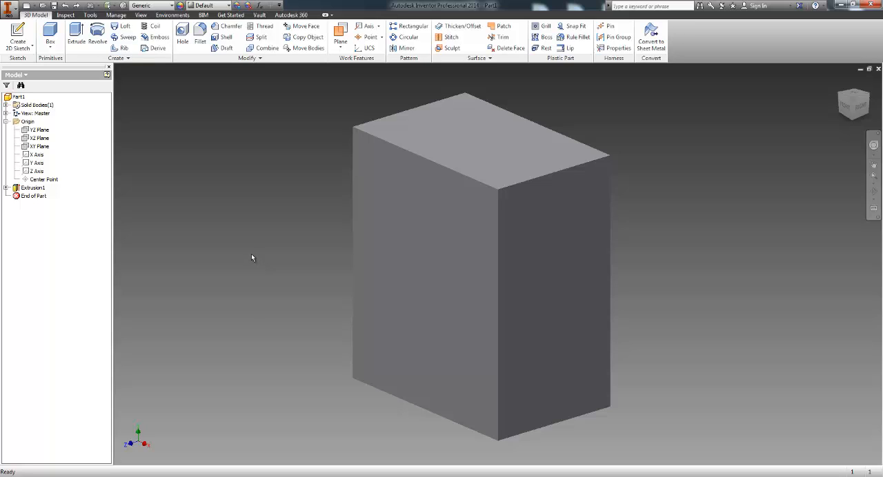
# Step: Start a new sketch on the block's front face and place a center point about 1.2 in below the top edge
pyautogui.moveTo(223, 229); pyautogui.dragTo(235, 236, button='middle')
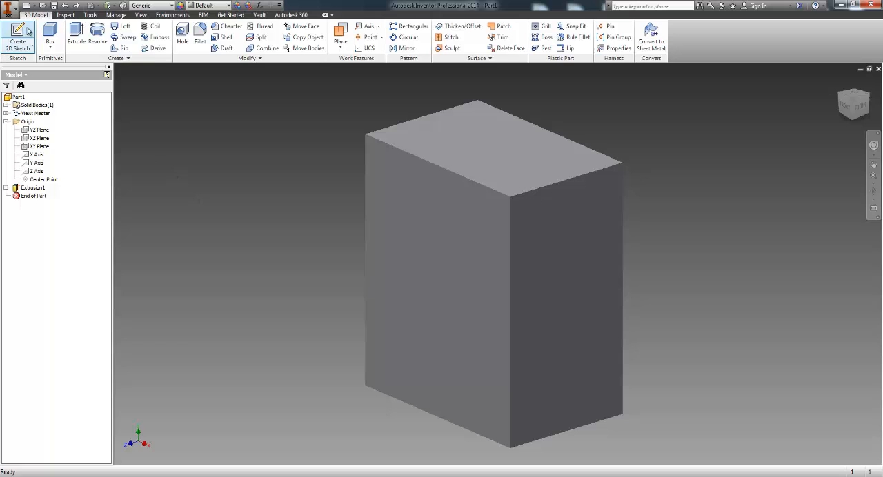
pyautogui.click(26, 53)
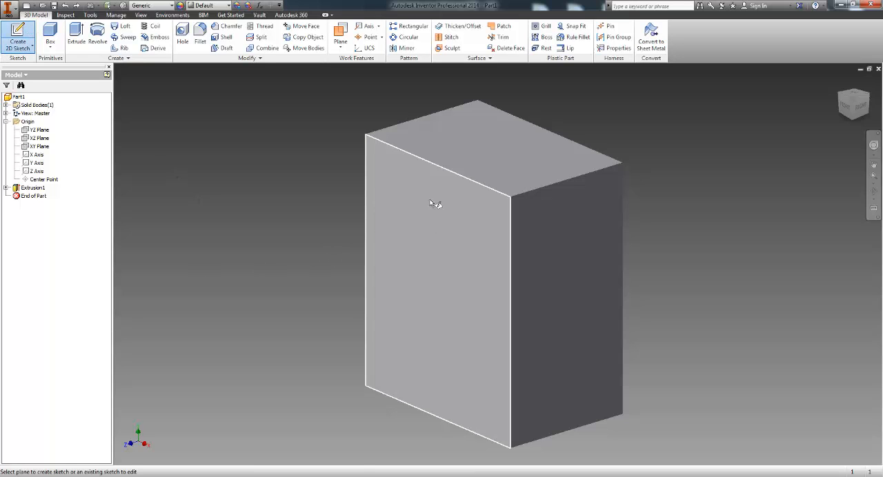
pyautogui.click(448, 236)
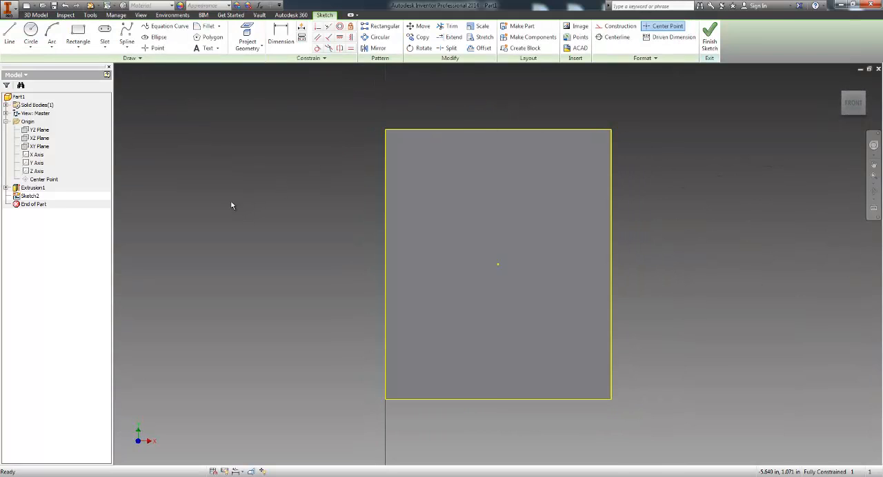
pyautogui.click(154, 50)
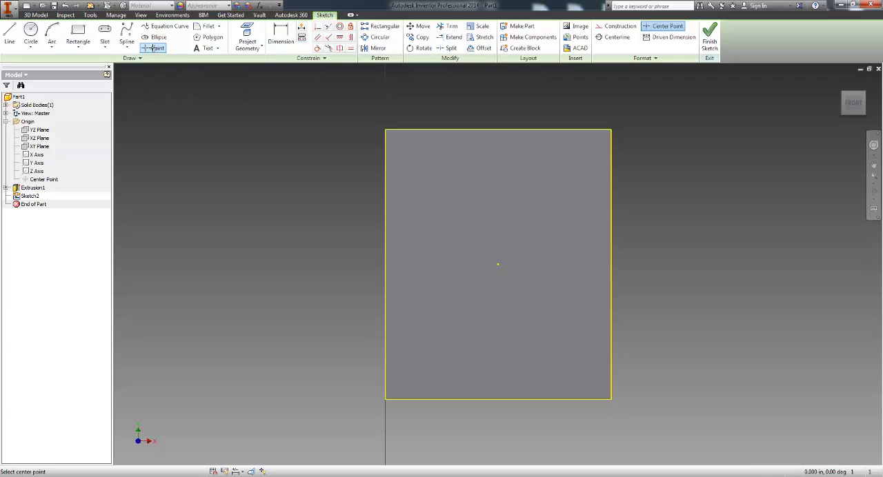
pyautogui.click(490, 182)
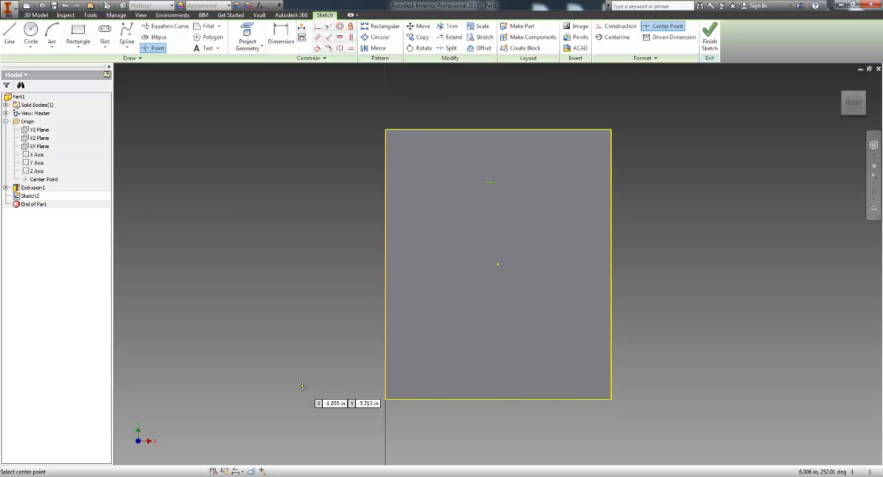
# Step: Dimension the center point 2 in below the top edge of the face
pyautogui.click(281, 38)
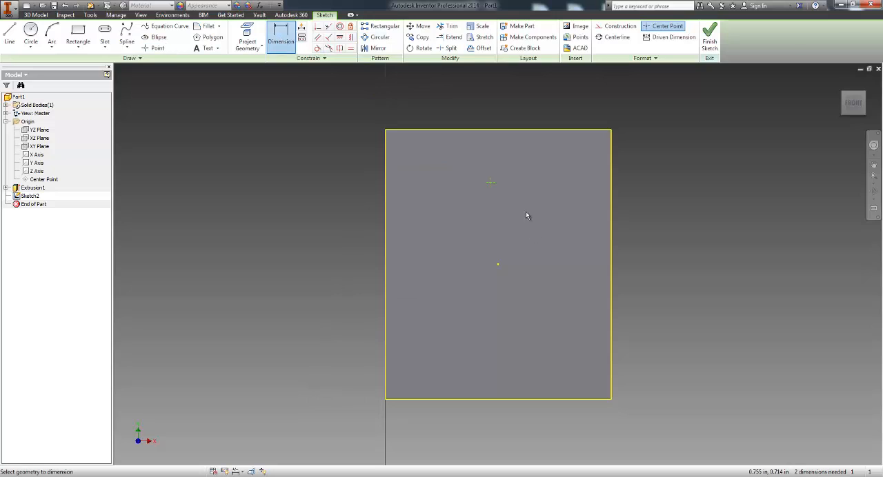
pyautogui.click(490, 183)
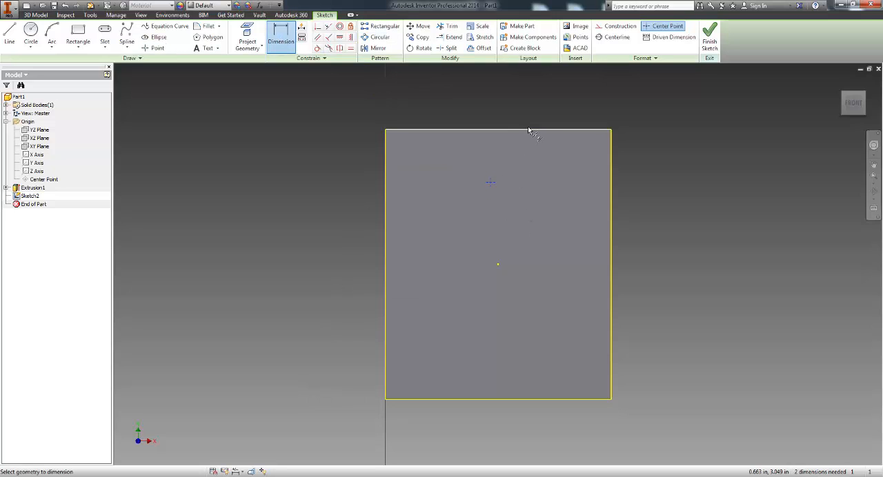
pyautogui.click(554, 130)
pyautogui.click(649, 162)
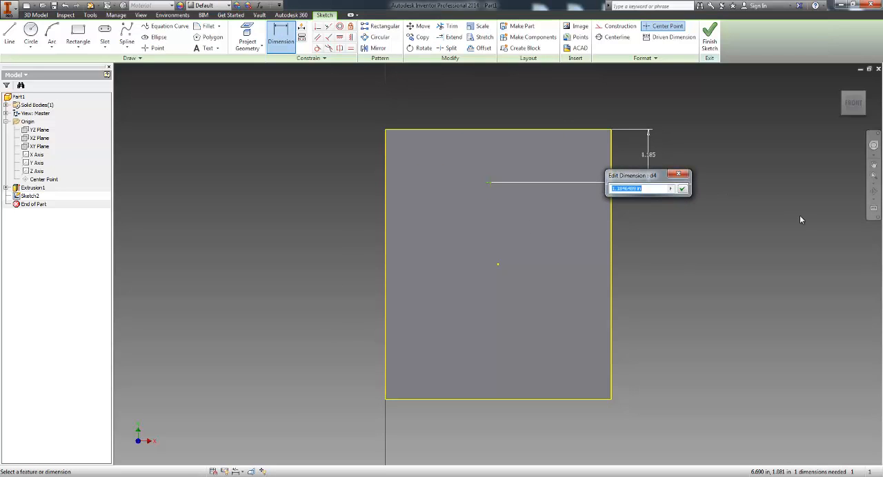
pyautogui.write('2')
pyautogui.press('Return')
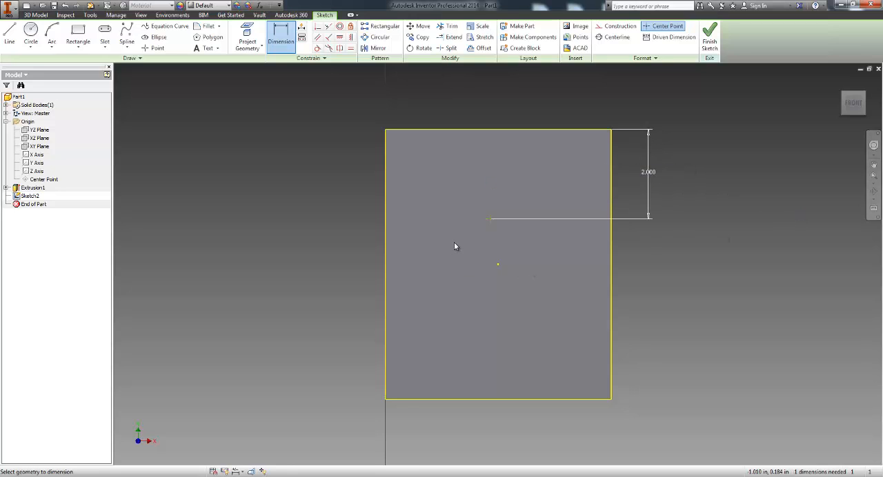
# Step: Dimension the center point 1 in from the left edge of the face and finish the sketch
pyautogui.click(490, 220)
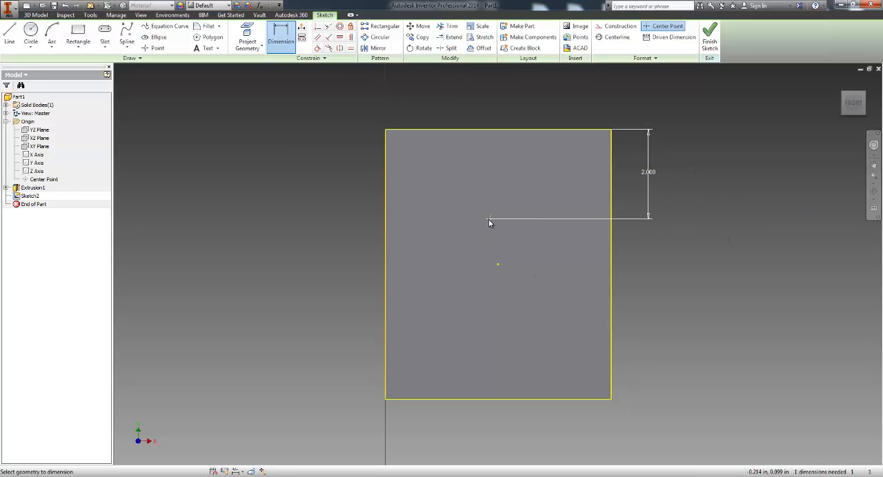
pyautogui.click(386, 238)
pyautogui.click(427, 202)
pyautogui.write('1')
pyautogui.press('Return')
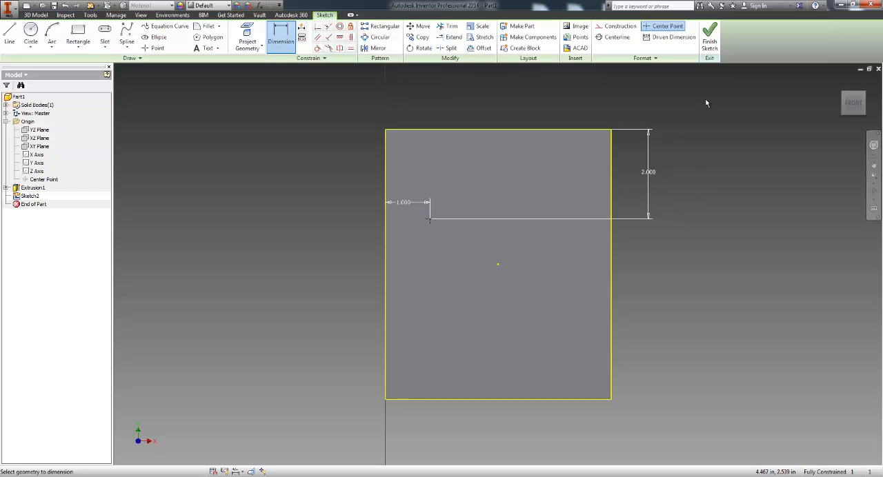
pyautogui.click(711, 42)
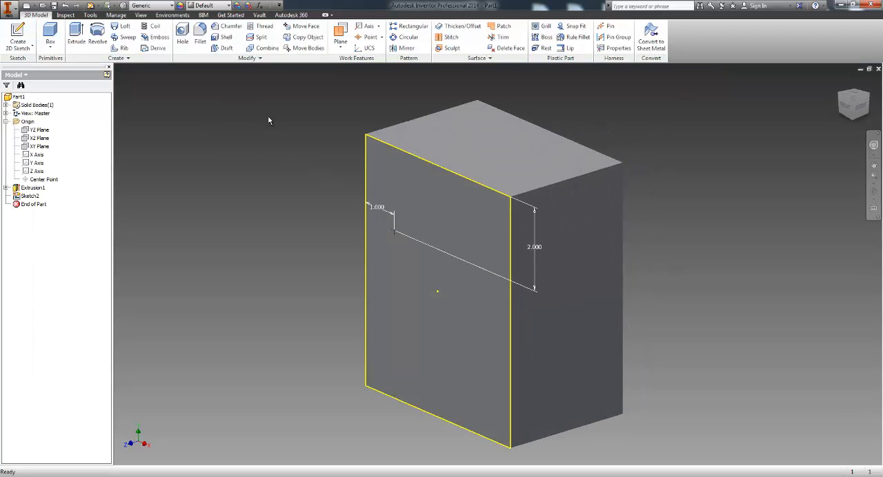
# Step: Start a hole at the sketched center point and check the placement options, keeping From Sketch
pyautogui.click(183, 34)
pyautogui.moveTo(249, 269); pyautogui.dragTo(287, 271, button='middle')
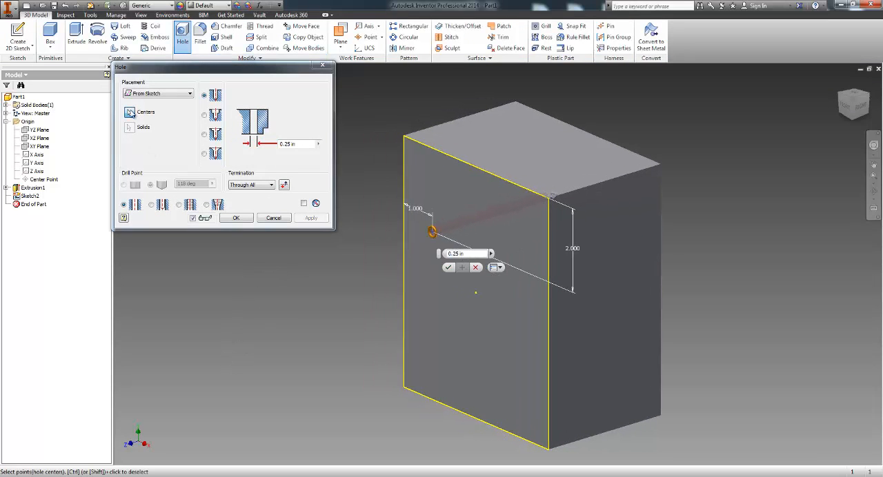
pyautogui.click(190, 93)
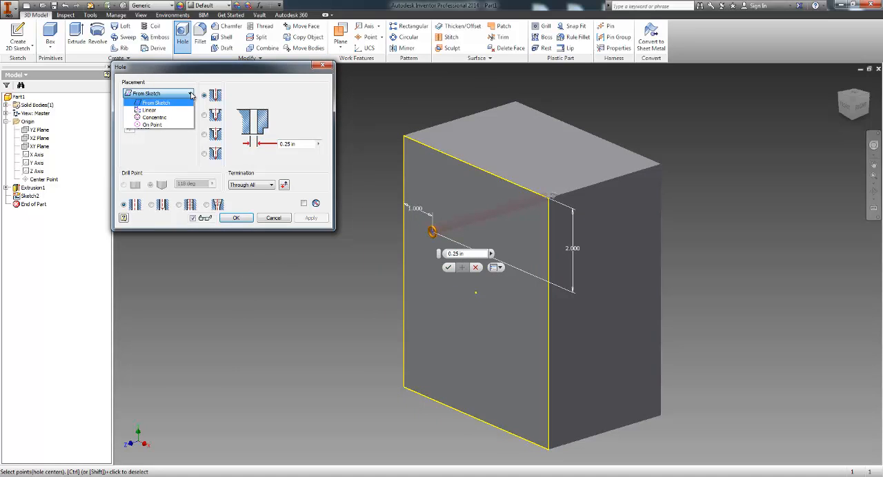
pyautogui.click(182, 145)
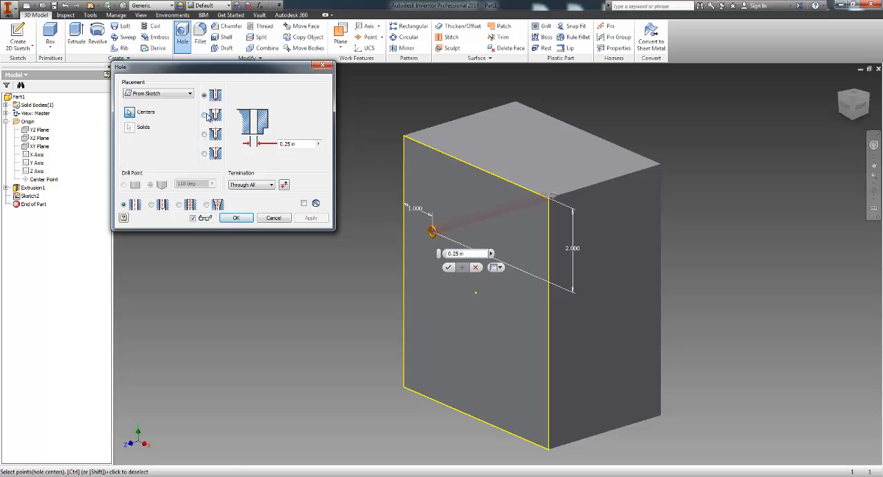
# Step: Switch the hole type to counterbore and set the counterbore diameter to 0.5 in
pyautogui.click(205, 115)
pyautogui.scroll(5, 431, 235)
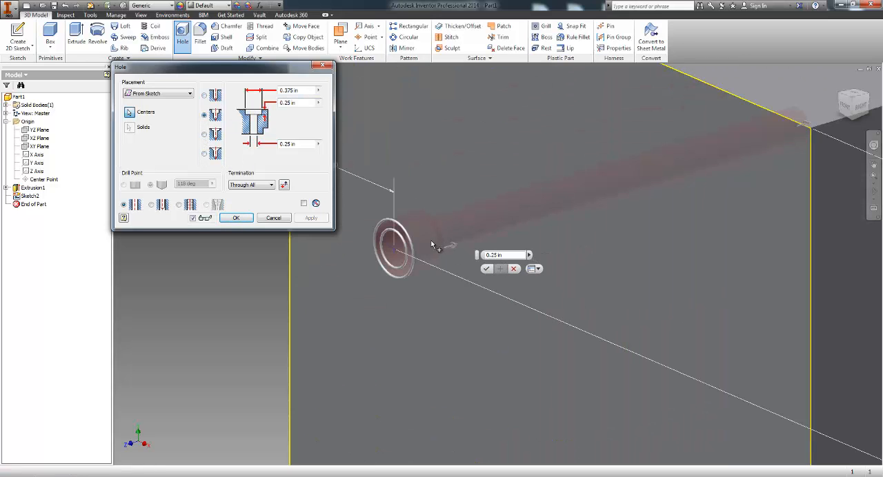
pyautogui.scroll(4, 441, 236)
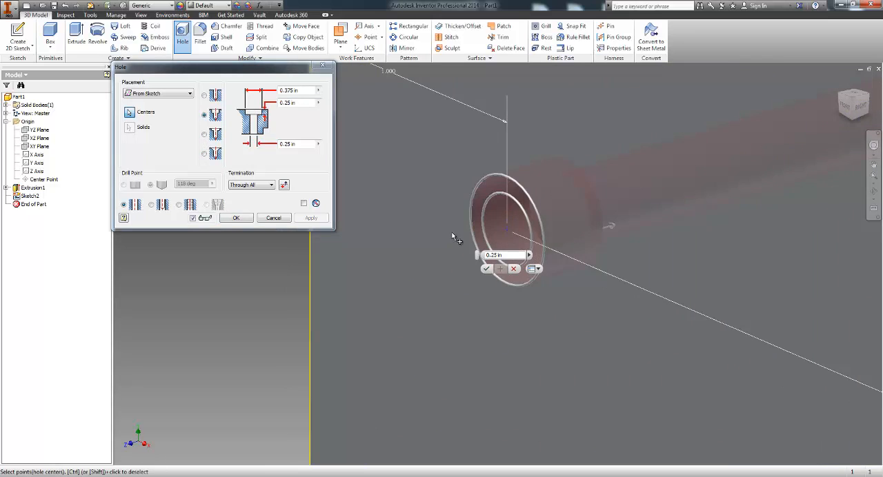
pyautogui.click(303, 90)
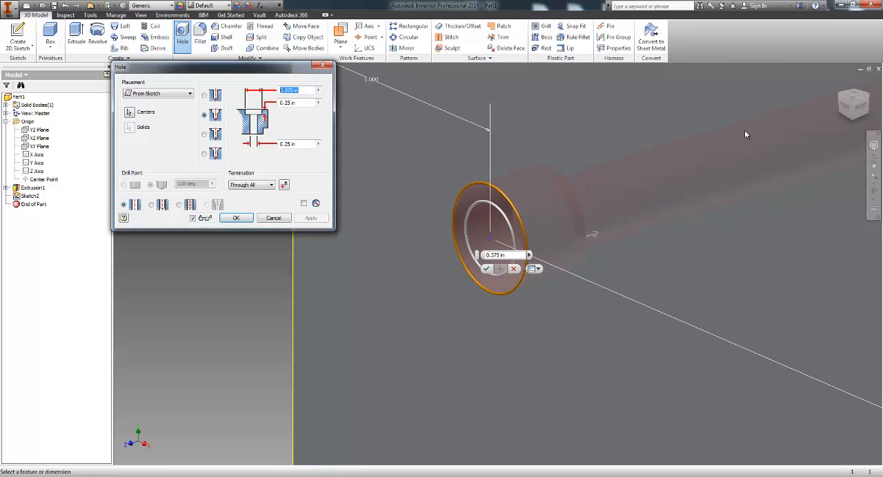
pyautogui.write('0.5')
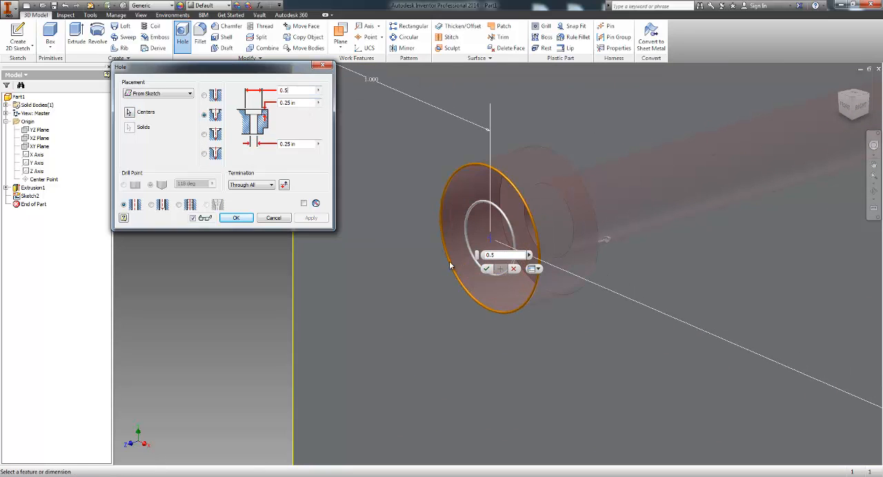
pyautogui.moveTo(451, 262); pyautogui.dragTo(504, 268, button='middle')
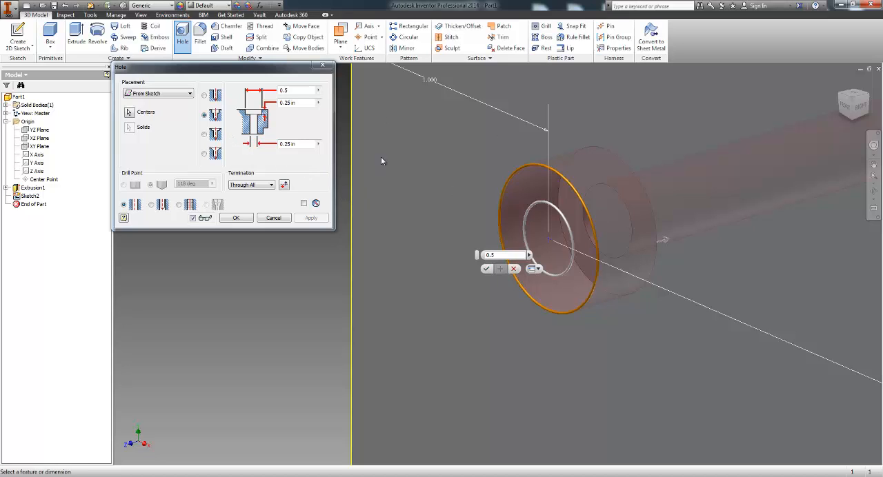
# Step: Preview the spotface and countersink hole types and return to the counterbore to compare its shape and diameter
pyautogui.click(203, 134)
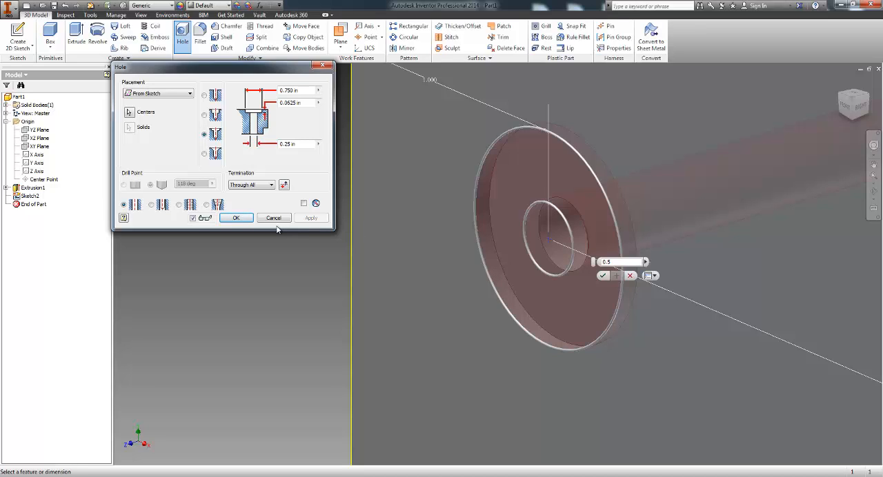
pyautogui.click(204, 154)
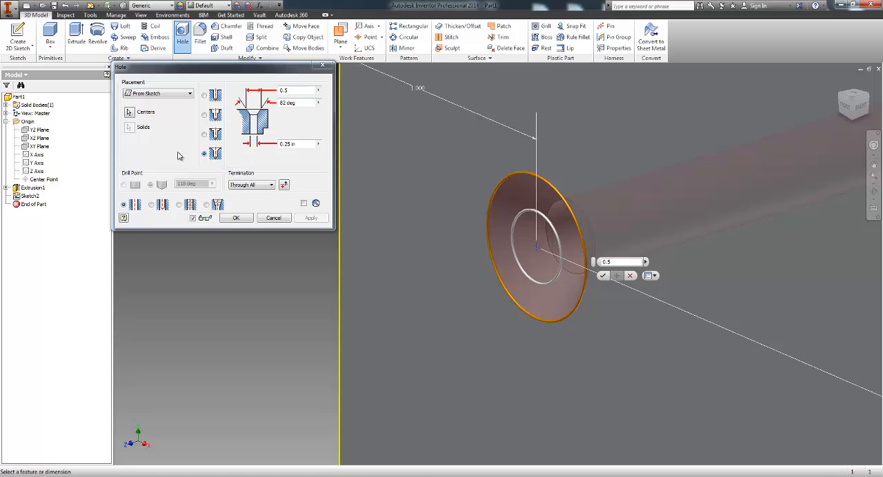
pyautogui.click(206, 116)
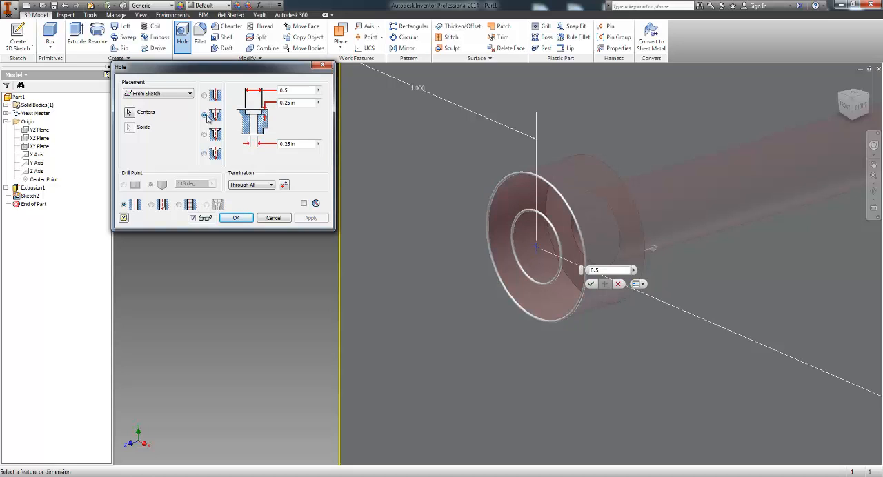
pyautogui.moveTo(442, 200); pyautogui.dragTo(377, 156, button='middle')
pyautogui.moveTo(503, 264); pyautogui.dragTo(507, 239, button='middle')
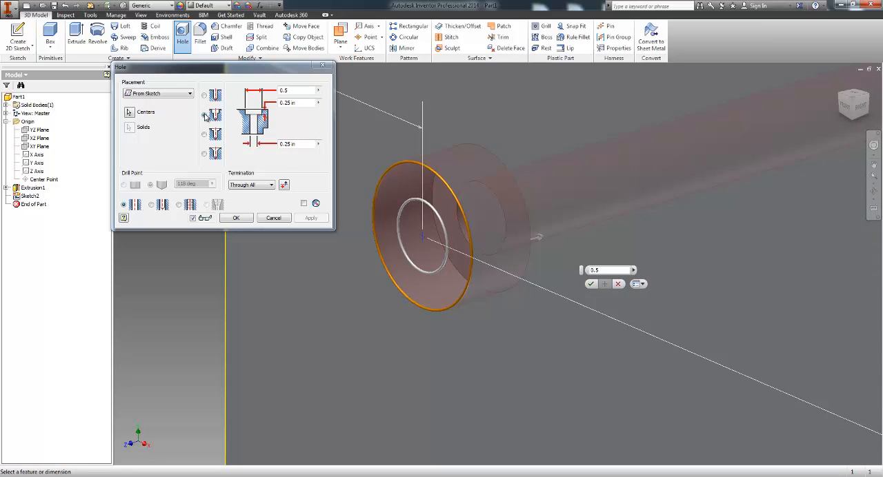
pyautogui.doubleClick(299, 92)
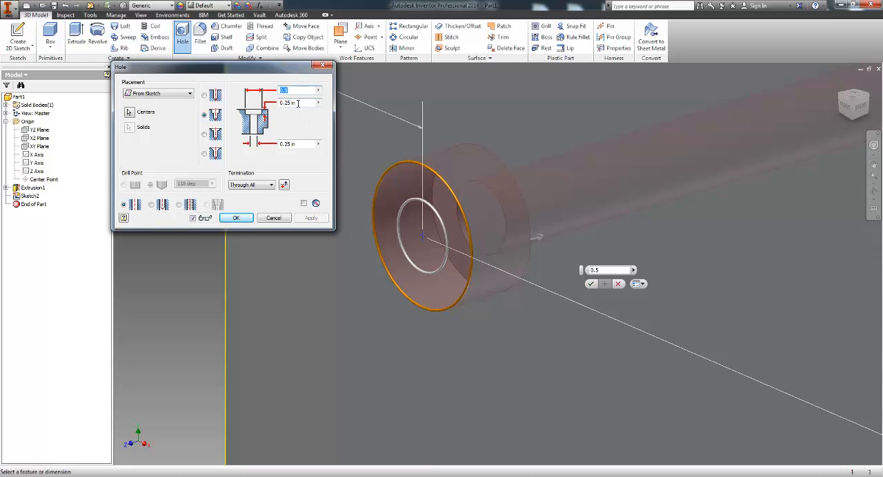
pyautogui.moveTo(441, 206); pyautogui.dragTo(479, 185, button='middle')
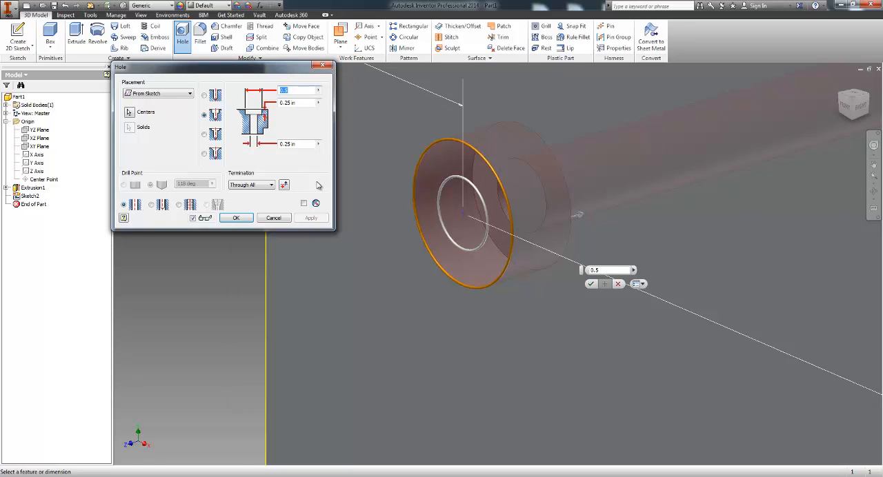
# Step: Preview the countersink type with its countersink angle and set the hole type back to Drilled
pyautogui.click(204, 153)
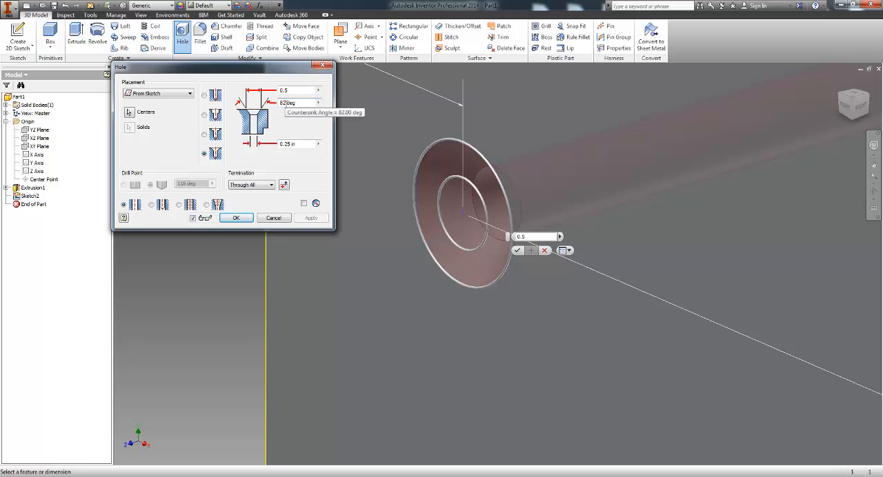
pyautogui.doubleClick(285, 103)
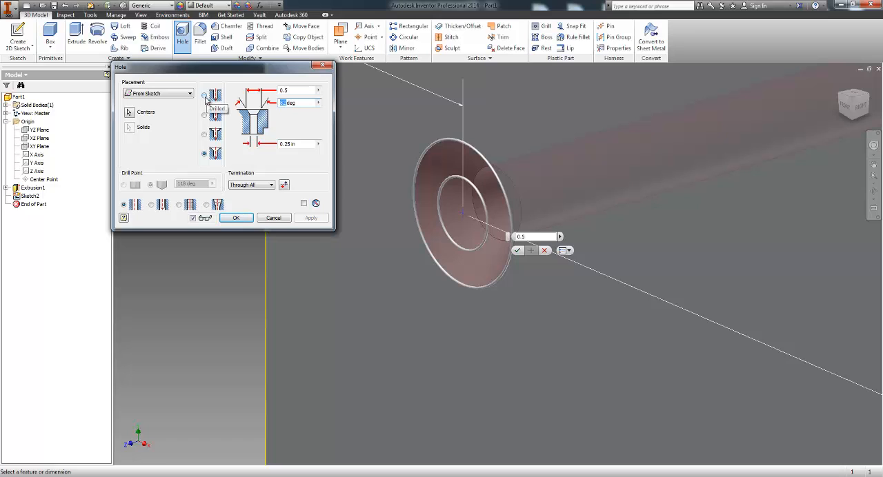
pyautogui.click(204, 97)
pyautogui.moveTo(509, 160); pyautogui.dragTo(495, 218, button='middle')
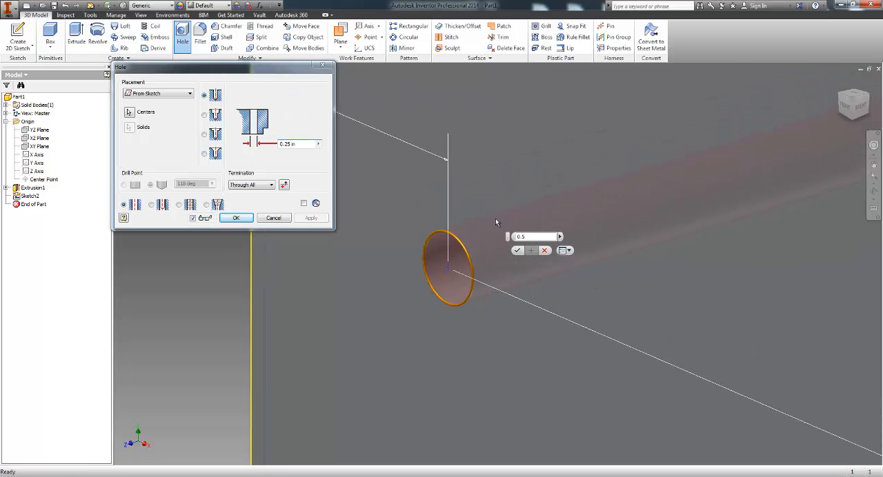
pyautogui.scroll(-5, 488, 254)
pyautogui.scroll(3, 553, 256)
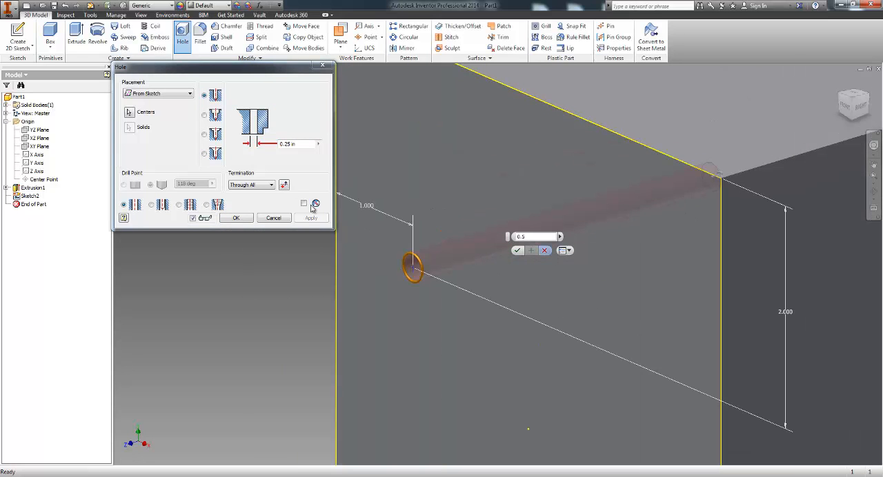
# Step: Change the hole's termination to Distance and inspect the preview's depth and drill point from the side of the block
pyautogui.moveTo(485, 198)
pyautogui.mouseDown(button='middle')
pyautogui.moveTo(421, 169)
pyautogui.moveTo(491, 204)
pyautogui.moveTo(523, 206)
pyautogui.moveTo(489, 195)
pyautogui.mouseUp(button='middle')
pyautogui.scroll(-3, 429, 178)
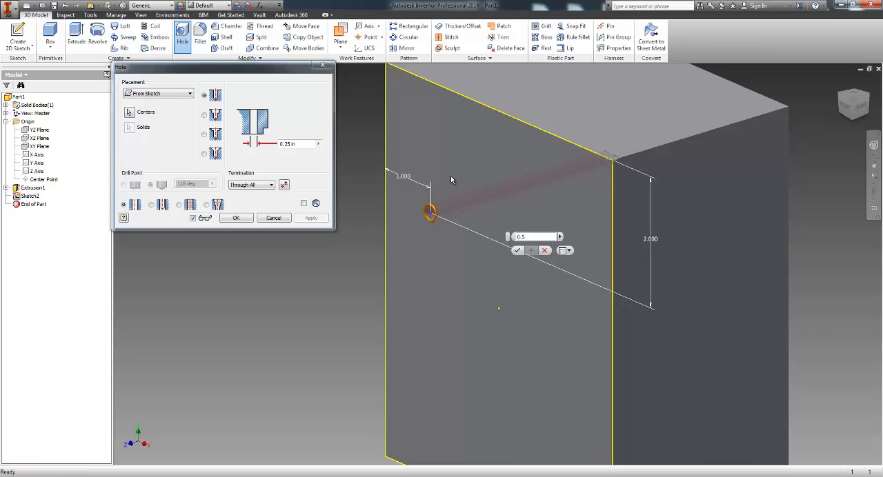
pyautogui.click(273, 186)
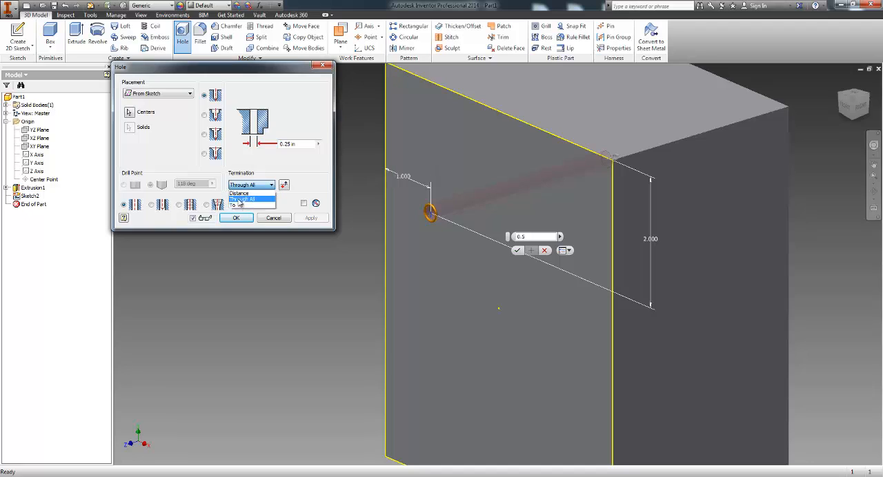
pyautogui.click(240, 193)
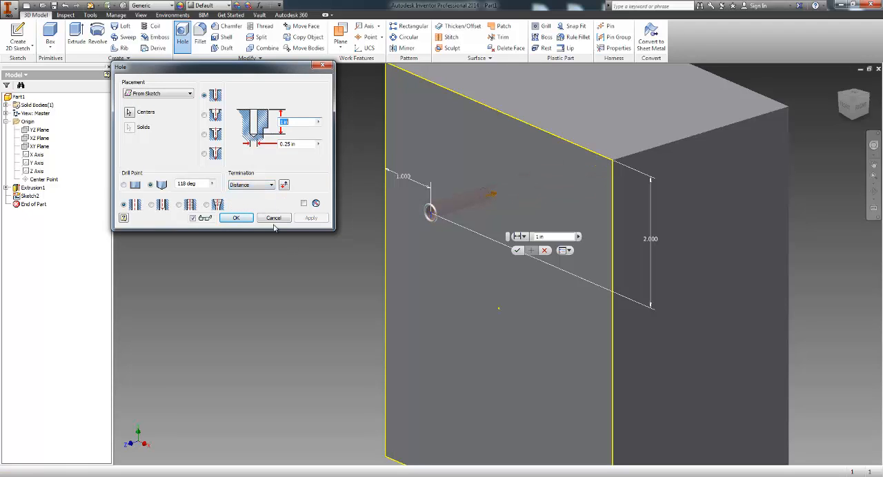
pyautogui.moveTo(597, 275); pyautogui.dragTo(567, 269, button='middle')
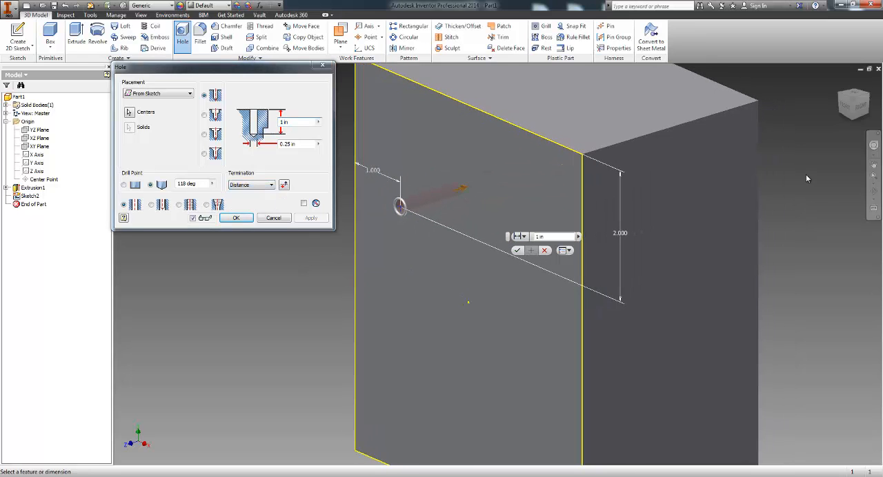
pyautogui.click(873, 192)
pyautogui.moveTo(621, 286); pyautogui.dragTo(569, 344)
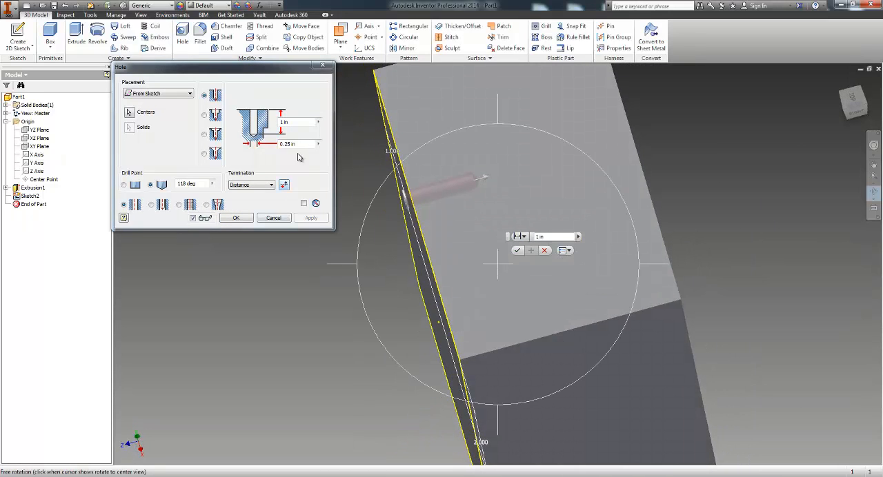
pyautogui.moveTo(456, 265); pyautogui.dragTo(443, 214)
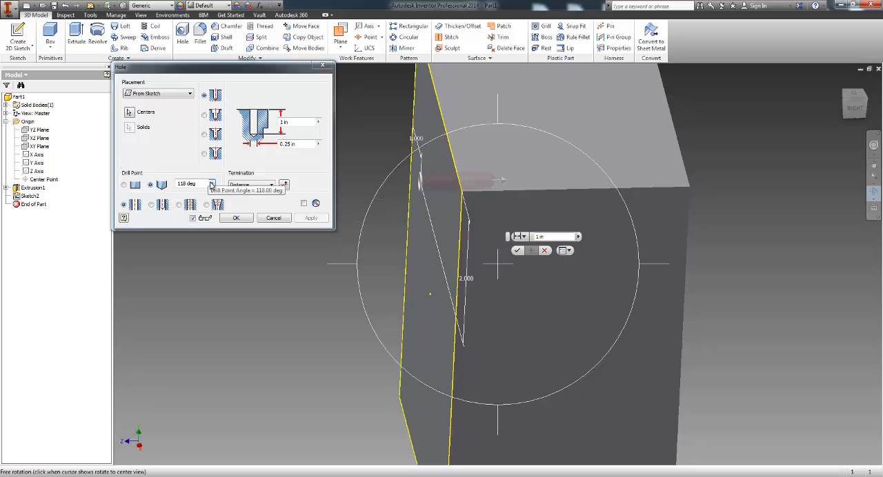
# Step: Check the options of the drill point angle and cancel the hole
pyautogui.click(213, 184)
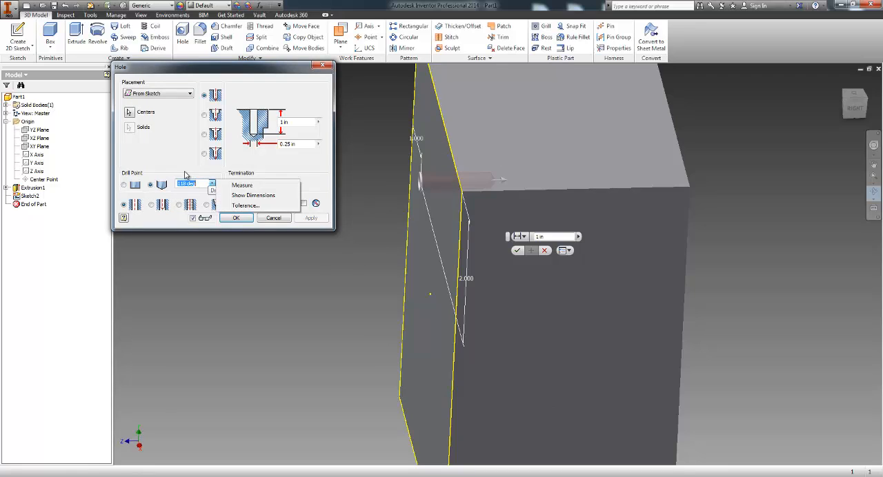
pyautogui.click(185, 172)
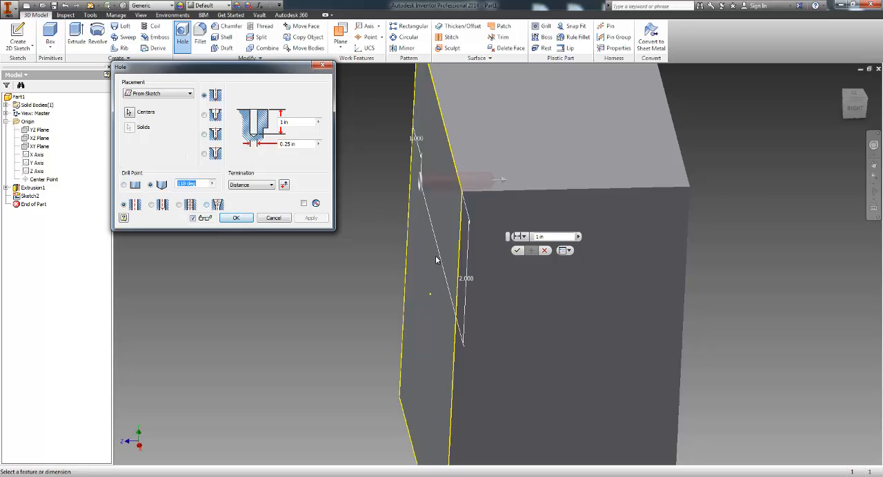
pyautogui.click(873, 191)
pyautogui.moveTo(524, 289); pyautogui.dragTo(566, 256)
pyautogui.click(545, 251)
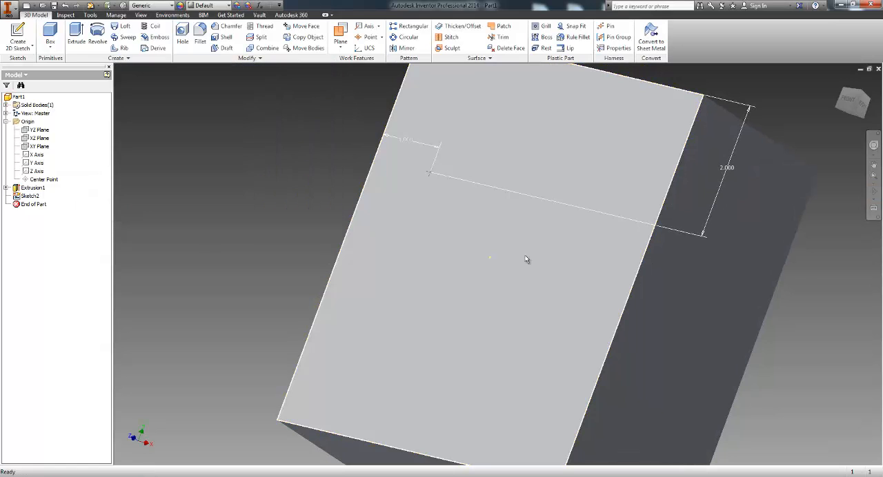
# Step: Start the Hole tool again on the sketched center point, with its preview viewed from the side of the block
pyautogui.click(181, 32)
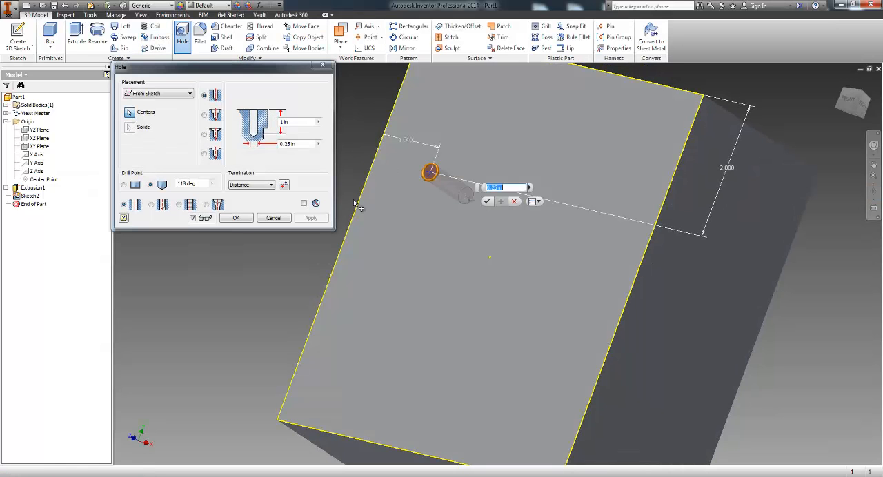
pyautogui.click(873, 193)
pyautogui.moveTo(611, 238); pyautogui.dragTo(612, 290)
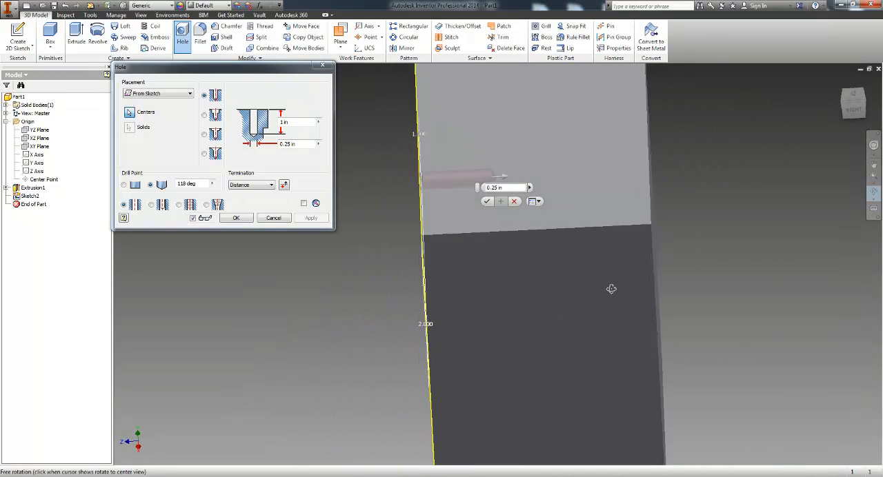
pyautogui.rightClick(594, 265)
pyautogui.click(558, 265)
# Step: Try ending the hole at the XY Plane with the To termination
pyautogui.click(272, 189)
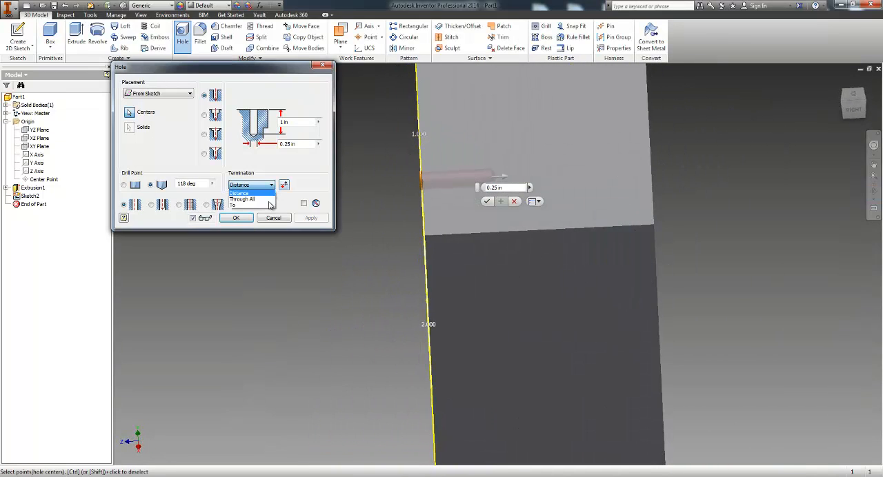
pyautogui.click(262, 207)
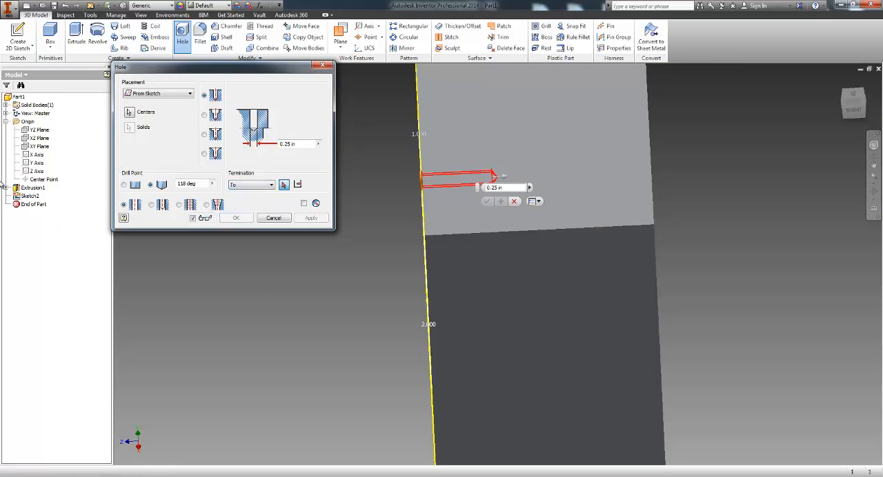
pyautogui.click(39, 146)
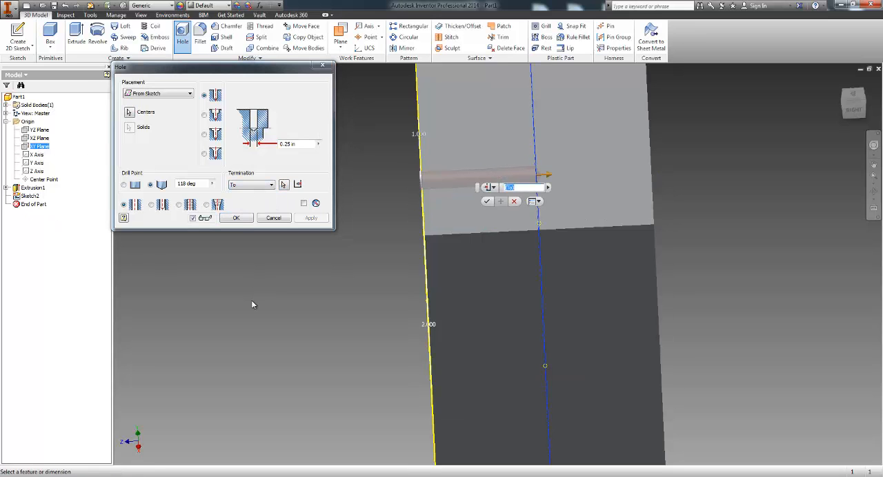
pyautogui.click(873, 192)
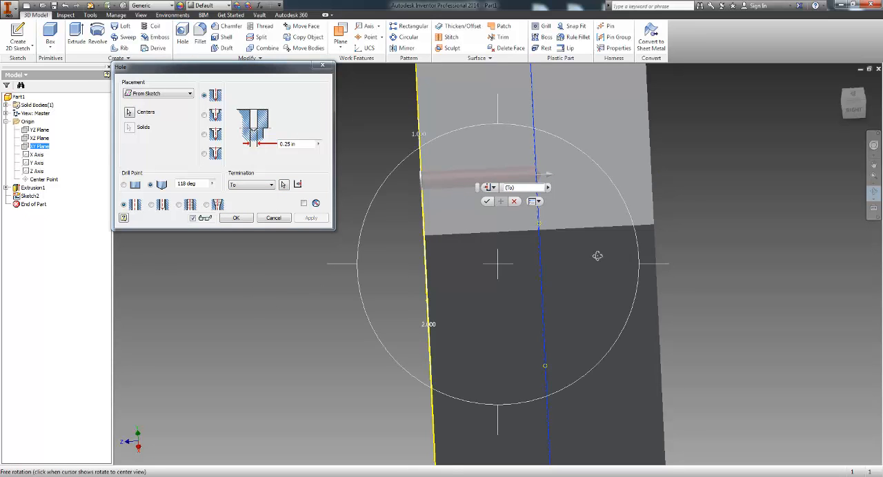
pyautogui.moveTo(598, 256); pyautogui.dragTo(617, 253)
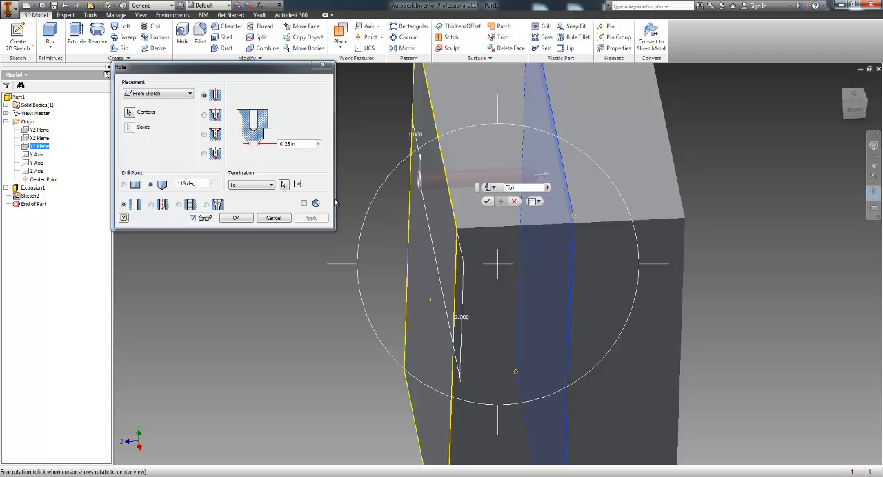
# Step: Switch the hole's termination back to Distance
pyautogui.click(255, 186)
pyautogui.click(250, 193)
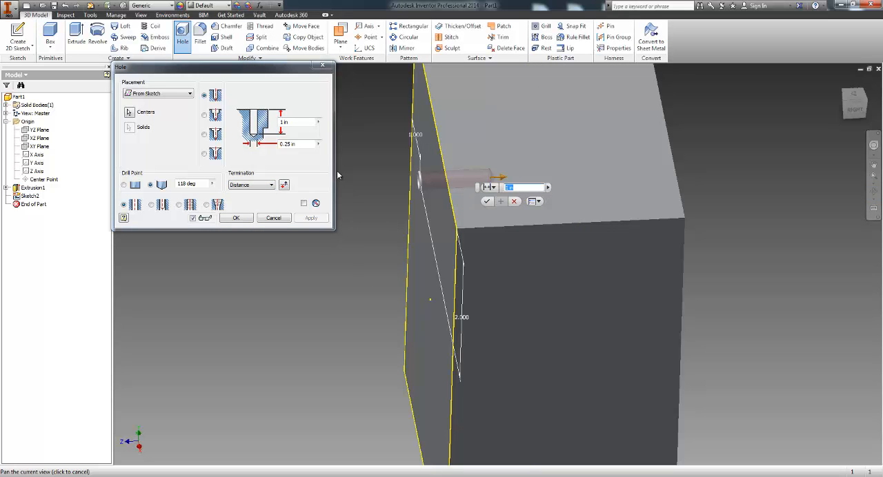
# Step: Try flipping the hole's direction, with the block's front face viewed at an angle
pyautogui.click(874, 188)
pyautogui.moveTo(561, 262); pyautogui.dragTo(629, 257)
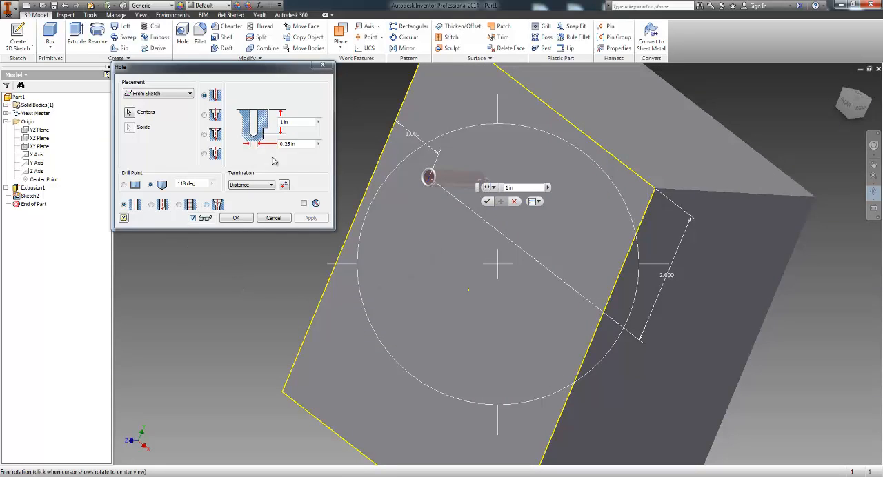
pyautogui.click(285, 186)
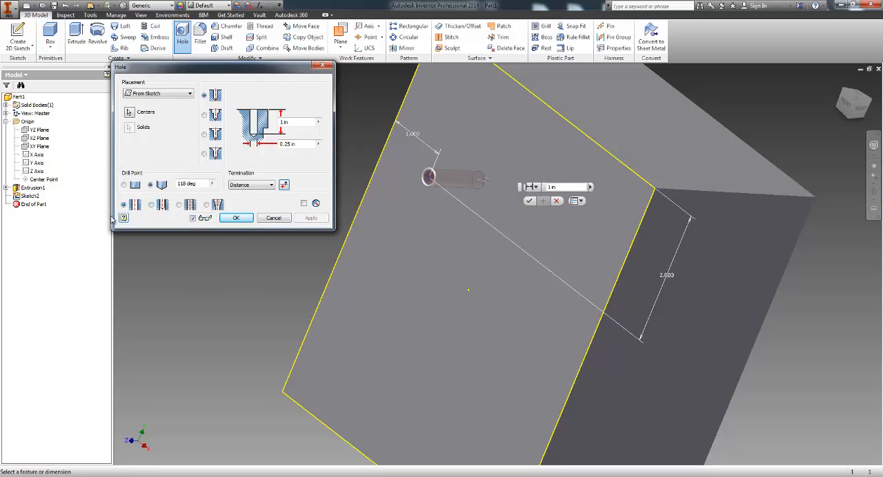
# Step: Change the hole to a clearance hole and review the available fastener standards and fastener types
pyautogui.click(153, 206)
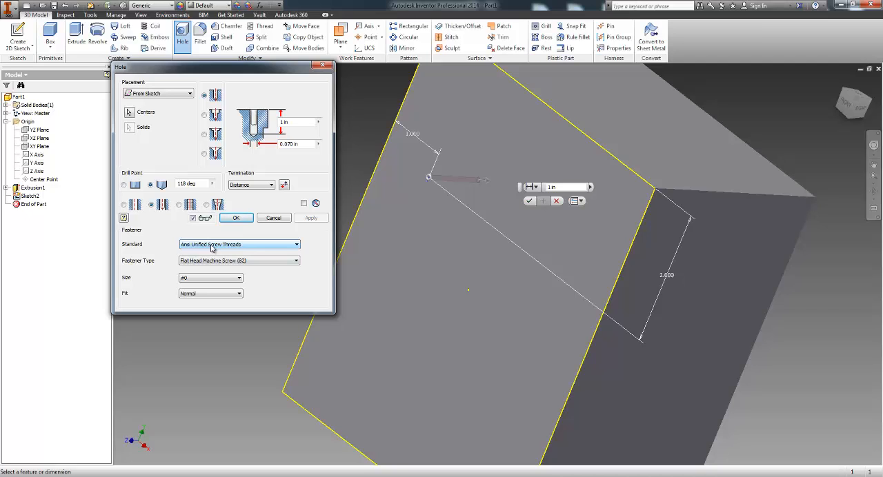
pyautogui.click(211, 248)
pyautogui.click(216, 252)
pyautogui.click(228, 261)
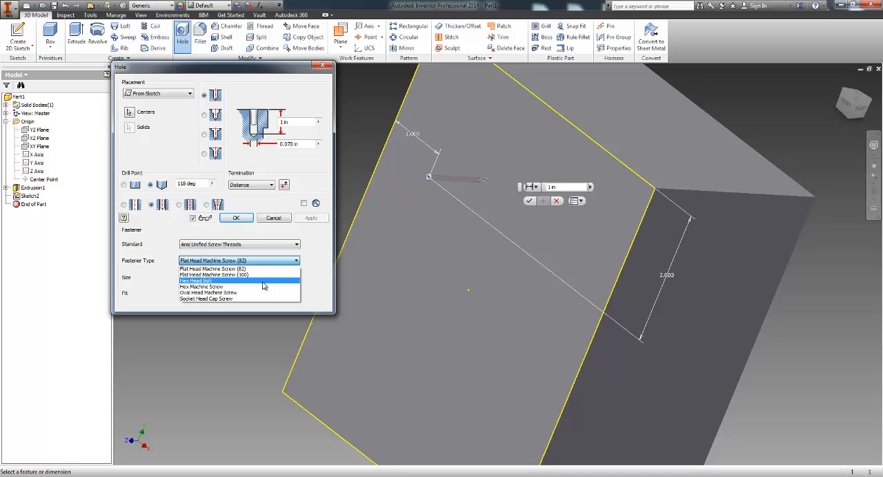
pyautogui.click(242, 248)
pyautogui.click(241, 249)
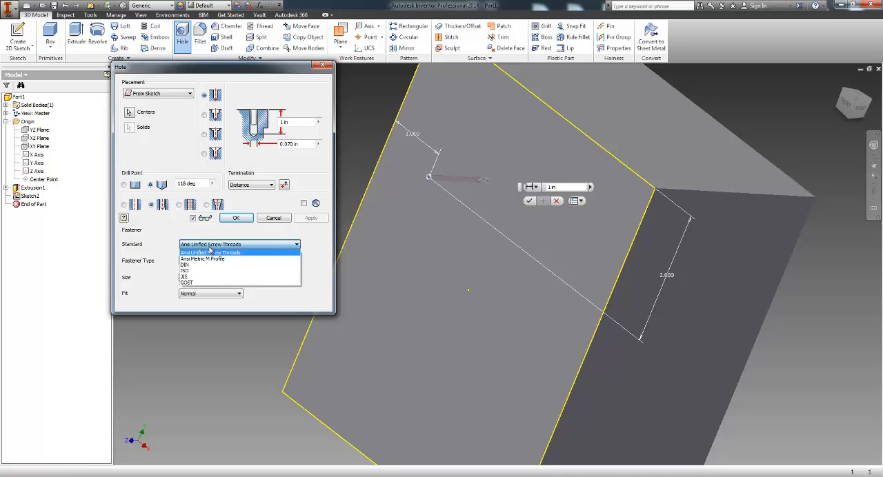
pyautogui.click(326, 246)
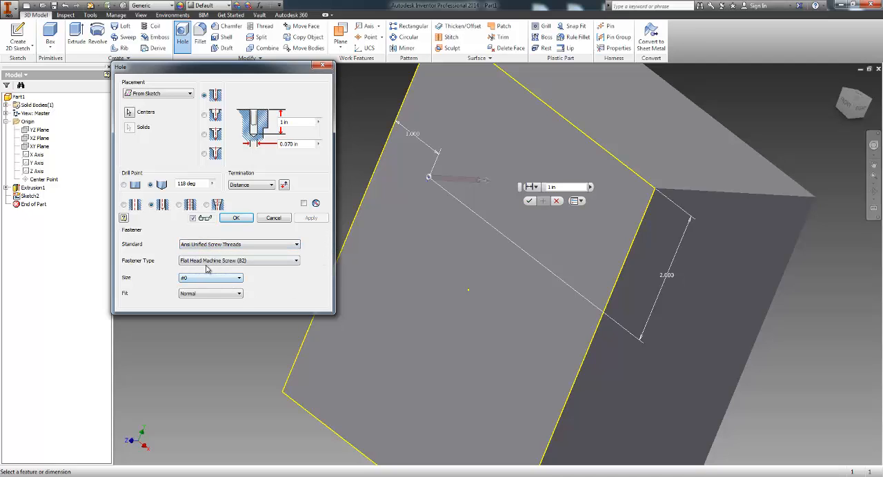
# Step: Set the clearance hole's fastener to Flat Head Machine Screw (82) in size 1/4
pyautogui.click(205, 261)
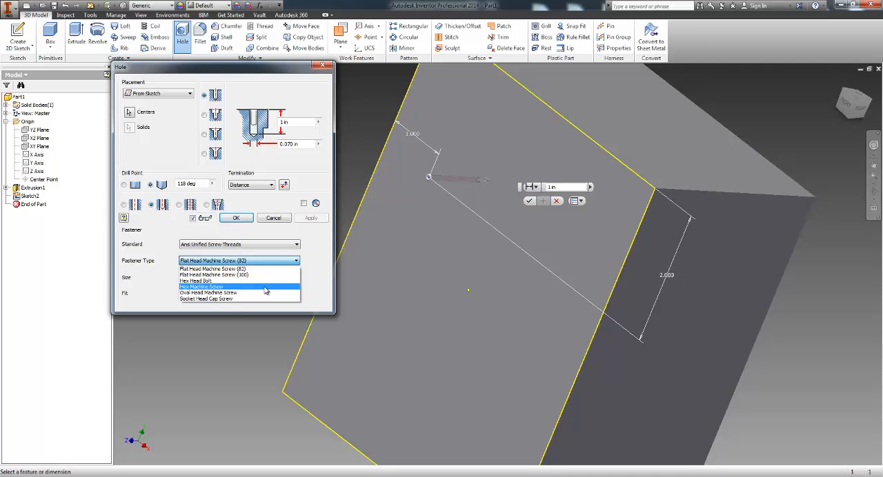
pyautogui.click(234, 270)
pyautogui.click(224, 278)
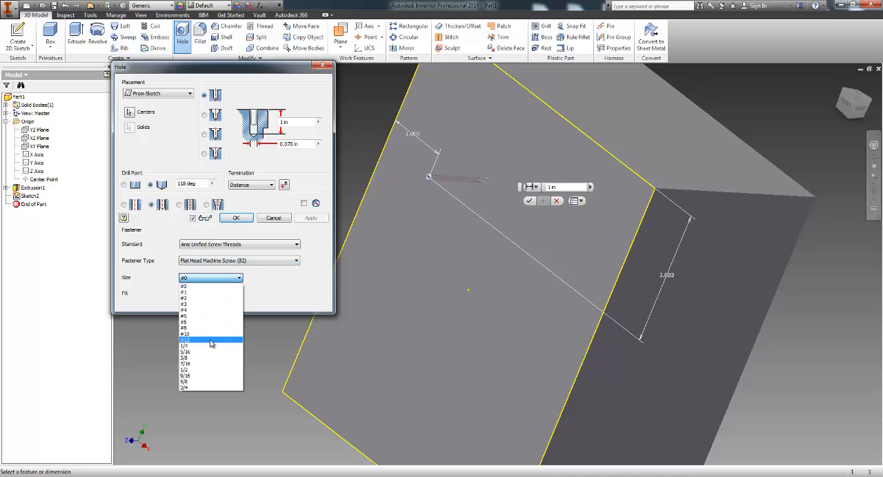
pyautogui.click(211, 346)
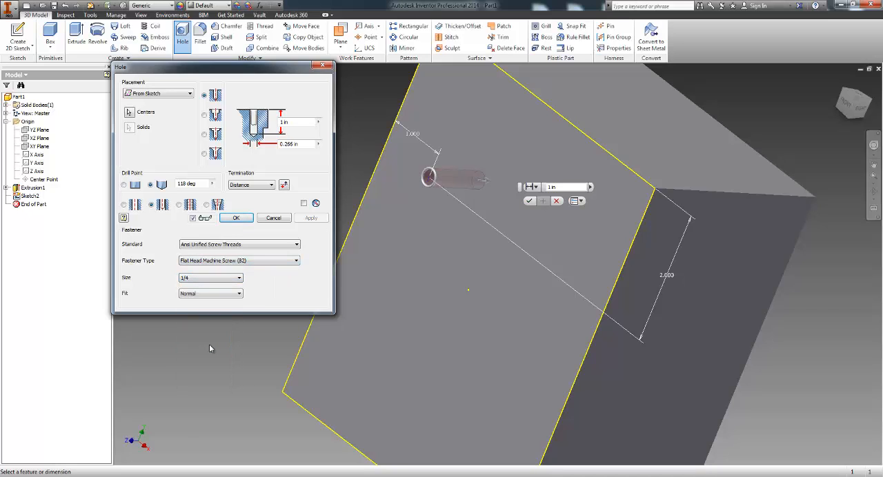
# Step: Try the Loose, Normal and Close fits on the 1/4 clearance hole
pyautogui.click(229, 295)
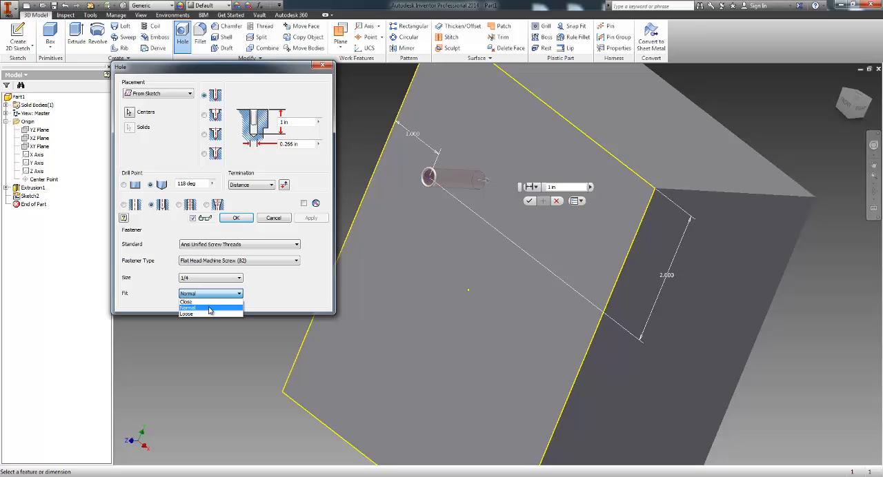
pyautogui.click(206, 315)
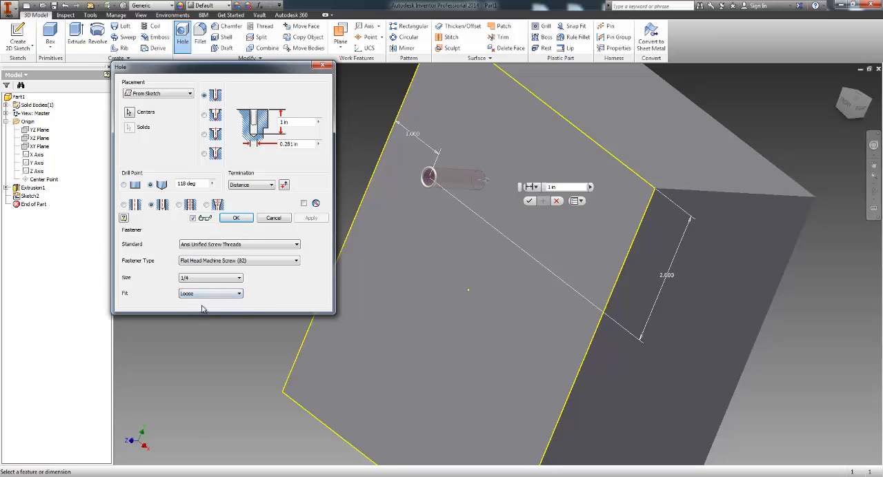
pyautogui.click(205, 296)
pyautogui.click(201, 308)
pyautogui.click(200, 296)
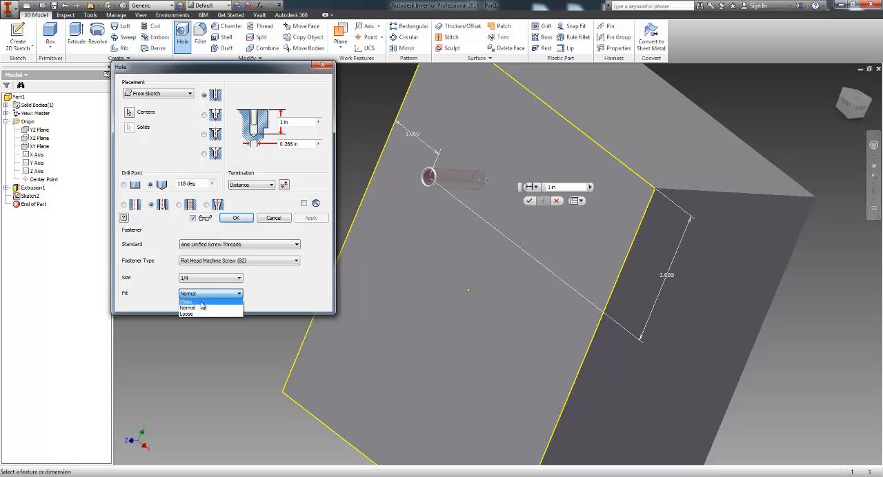
pyautogui.click(196, 302)
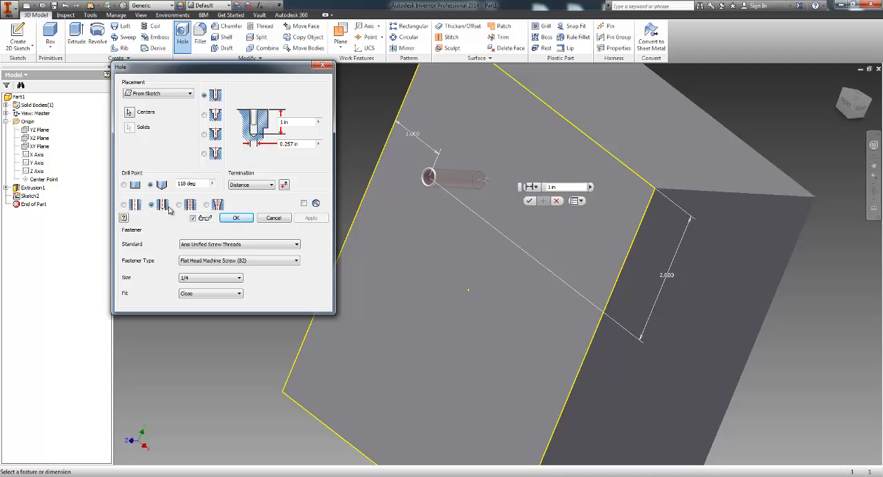
# Step: Keep the clearance hole's size at 1/4, set its fit to Normal, and inspect the hole diameter value
pyautogui.click(196, 280)
pyautogui.click(197, 345)
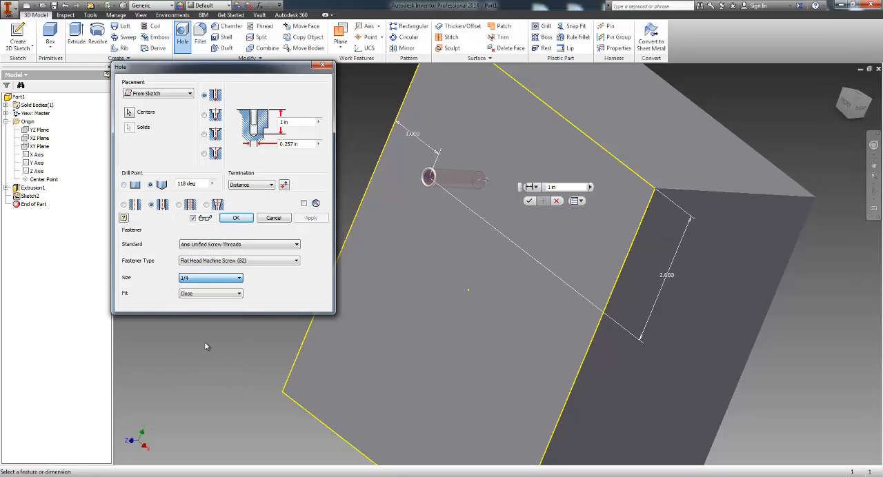
pyautogui.click(235, 295)
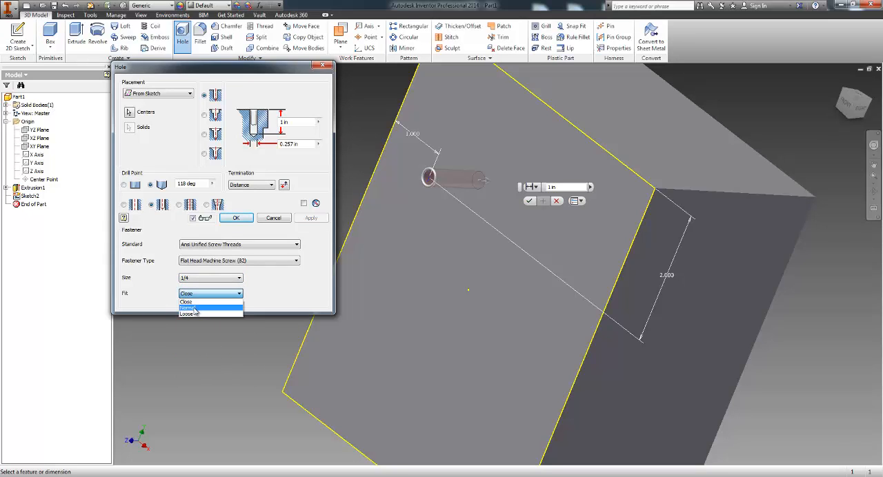
pyautogui.click(196, 309)
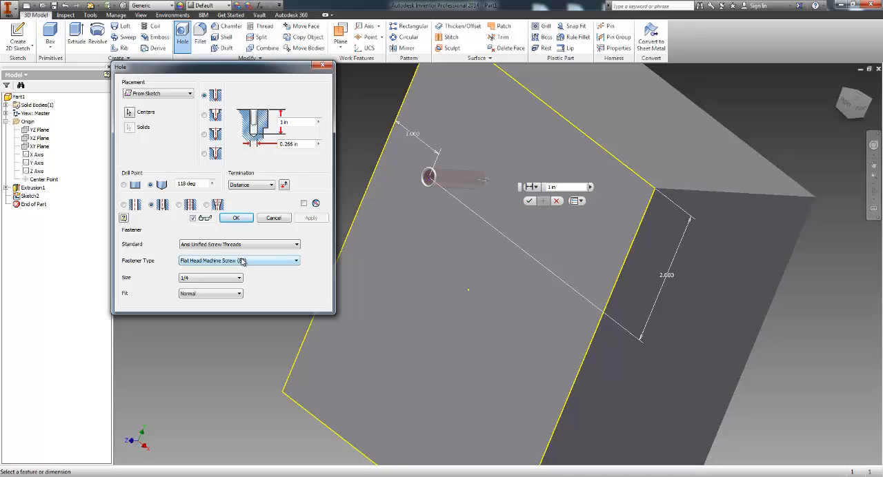
pyautogui.click(298, 144)
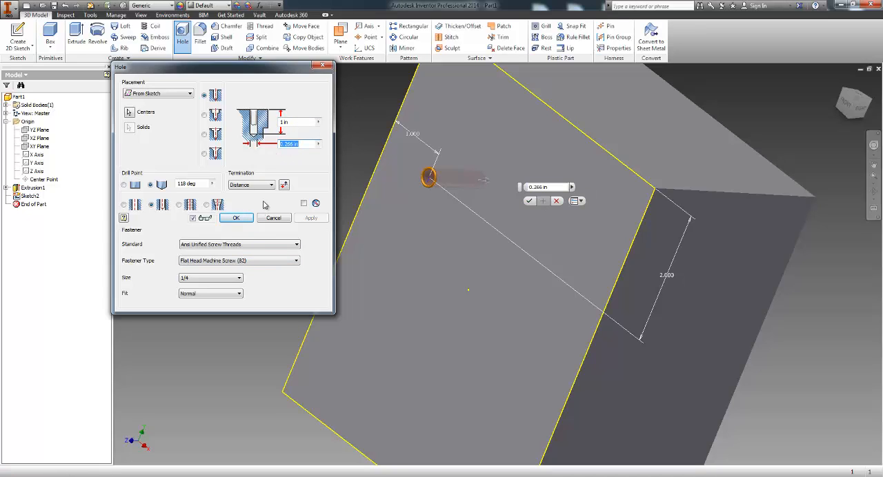
pyautogui.click(306, 145)
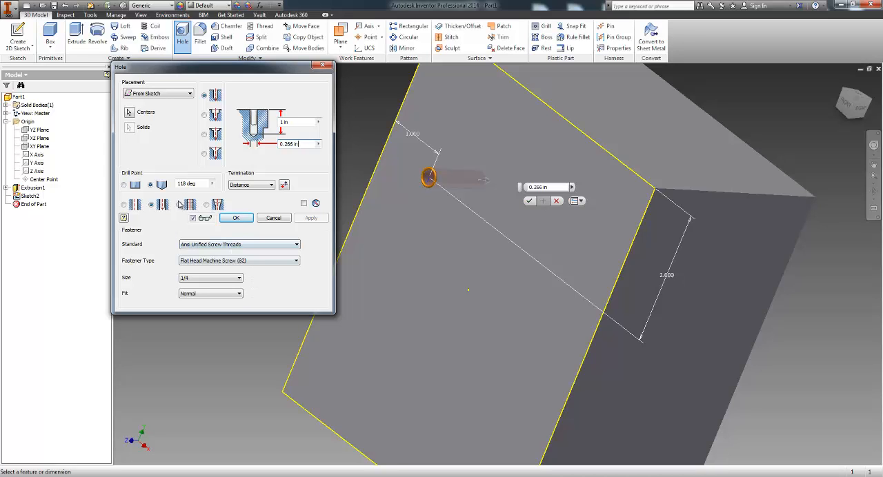
# Step: Change the hole to a tapped hole and review the thread types and sizes, keeping ANSI Unified Screw Threads
pyautogui.click(188, 204)
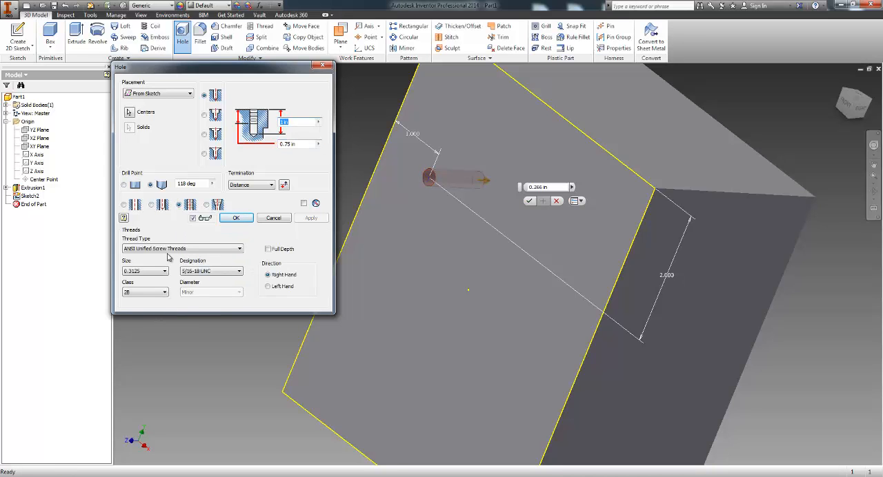
pyautogui.scroll(-3, 397, 164)
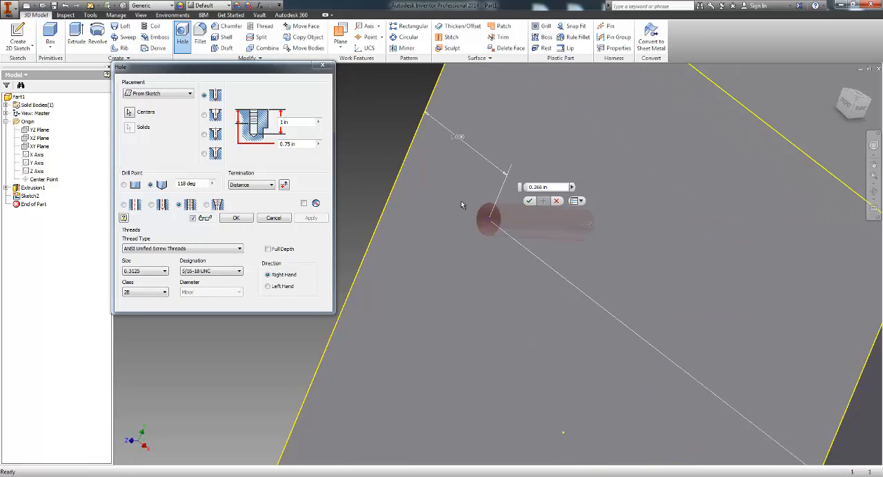
pyautogui.moveTo(364, 271); pyautogui.dragTo(384, 274, button='middle')
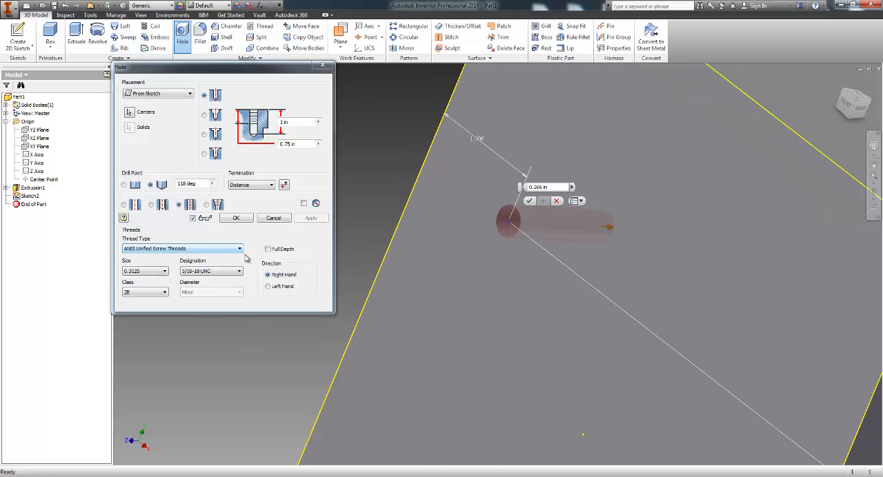
pyautogui.click(132, 249)
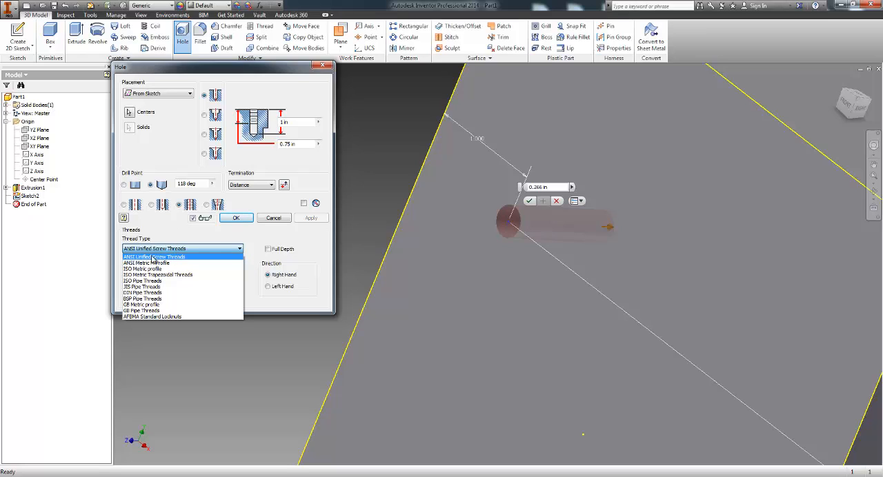
pyautogui.click(187, 236)
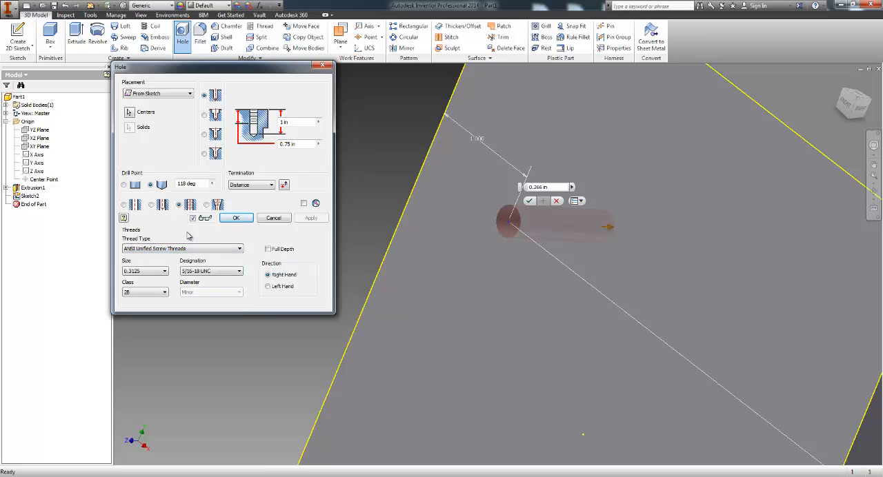
pyautogui.click(164, 271)
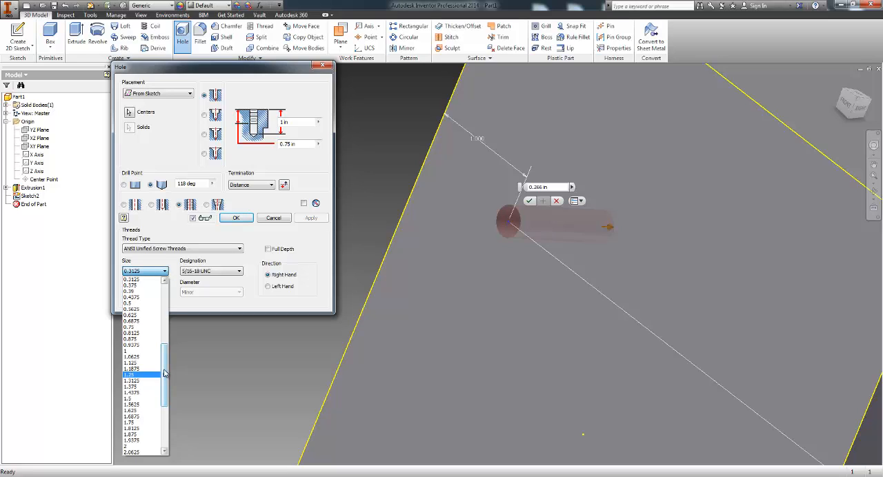
pyautogui.click(183, 249)
pyautogui.click(183, 249)
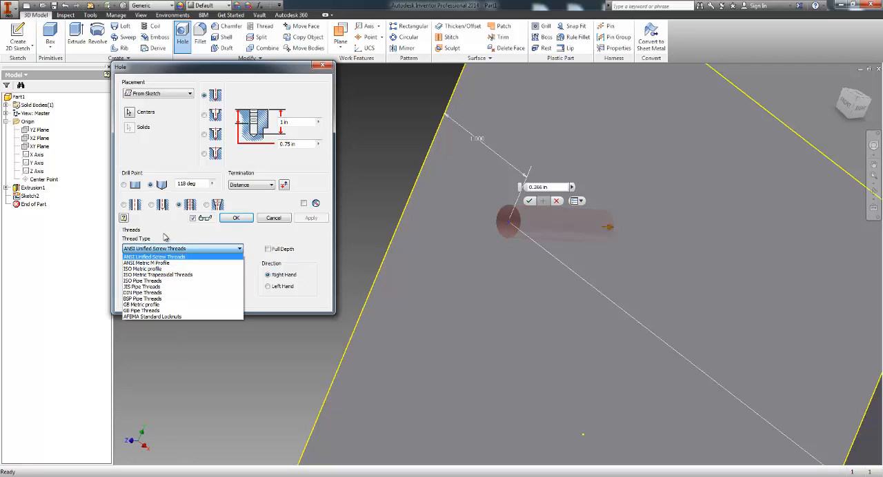
pyautogui.click(165, 257)
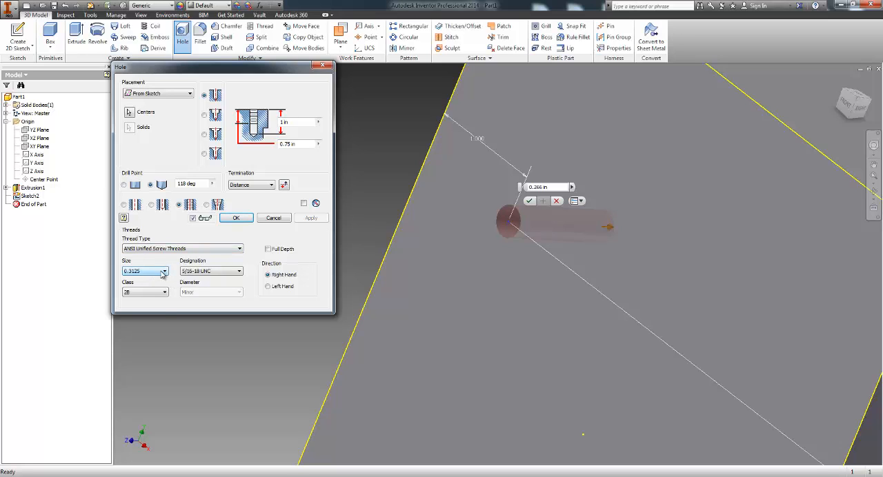
# Step: Set the tapped hole's thread size to 0.5 and its designation to 1/2-20 UNF
pyautogui.click(163, 272)
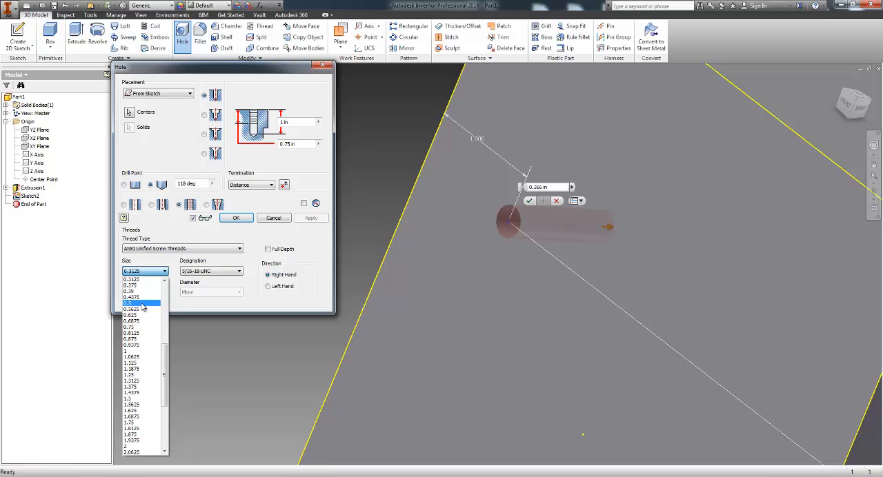
pyautogui.click(142, 304)
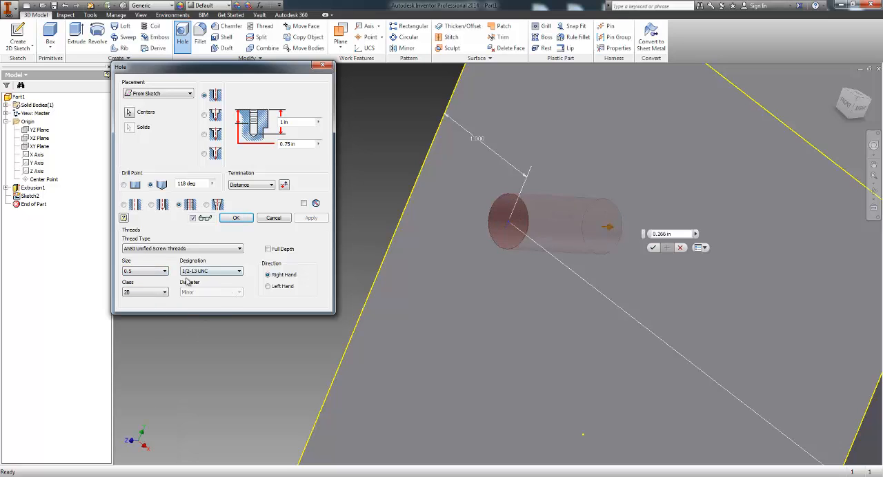
pyautogui.click(127, 270)
pyautogui.click(140, 271)
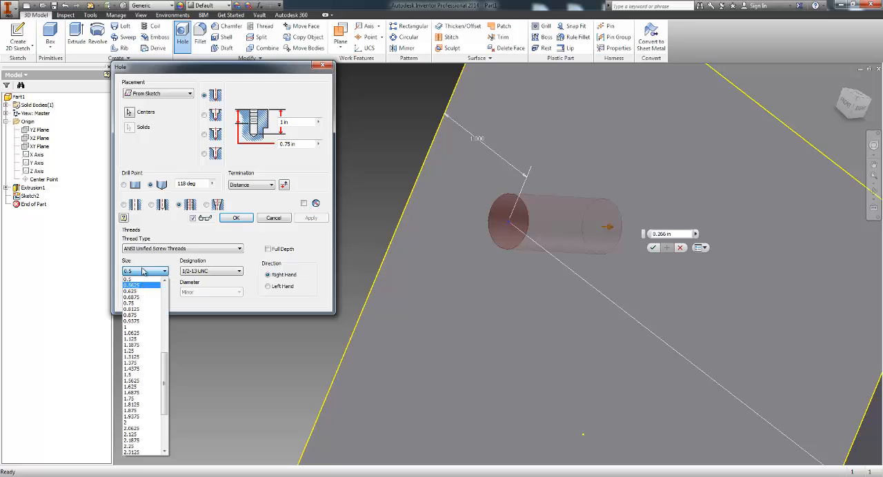
pyautogui.click(142, 282)
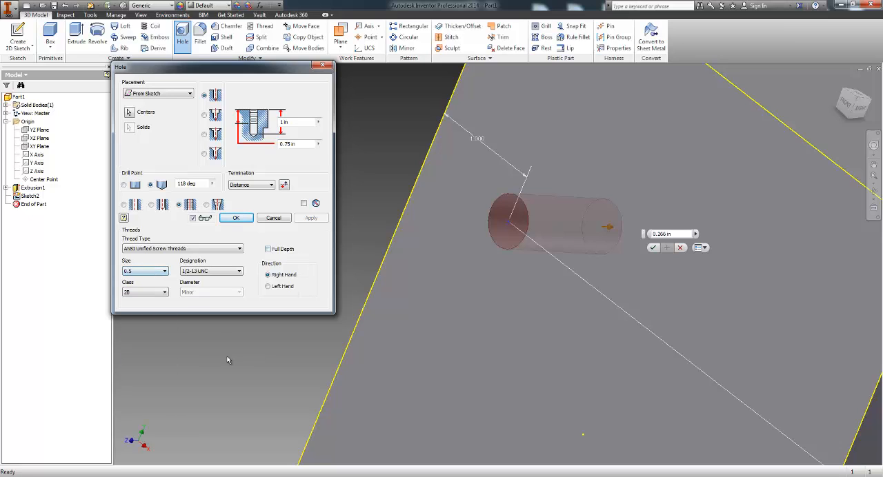
pyautogui.click(201, 271)
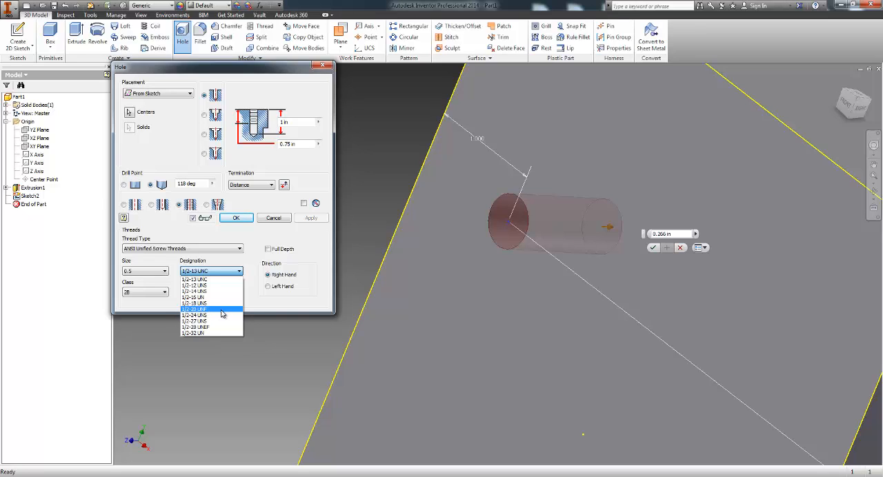
pyautogui.click(221, 313)
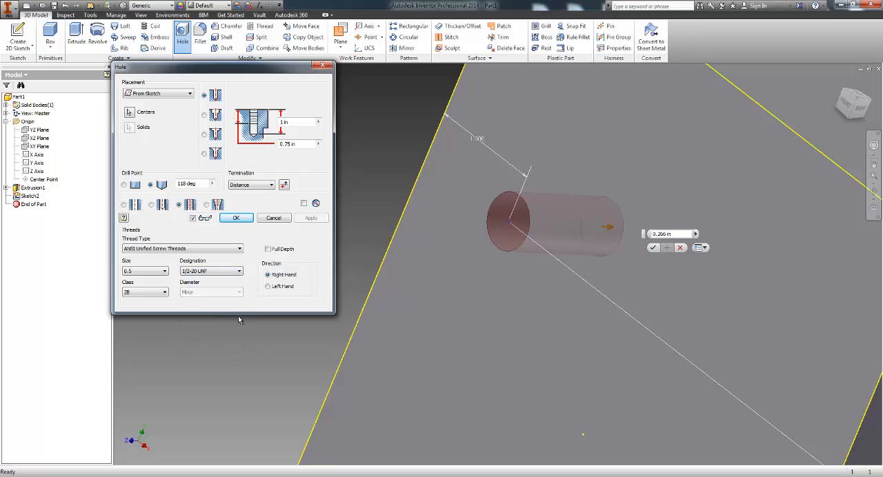
# Step: Try thread classes 3B and 1B on the tapped hole and return the class to 2B
pyautogui.click(143, 294)
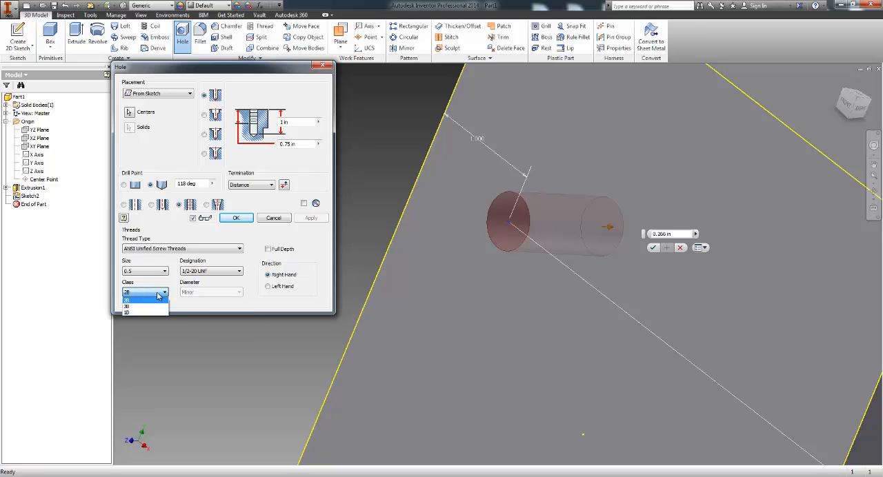
pyautogui.click(178, 306)
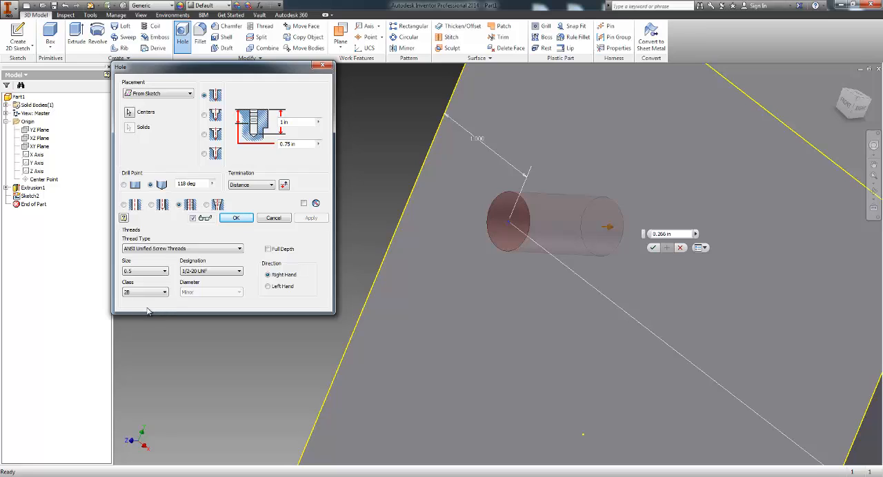
pyautogui.click(158, 292)
pyautogui.click(141, 308)
pyautogui.click(164, 295)
pyautogui.click(152, 307)
pyautogui.click(157, 295)
pyautogui.click(153, 313)
pyautogui.click(159, 293)
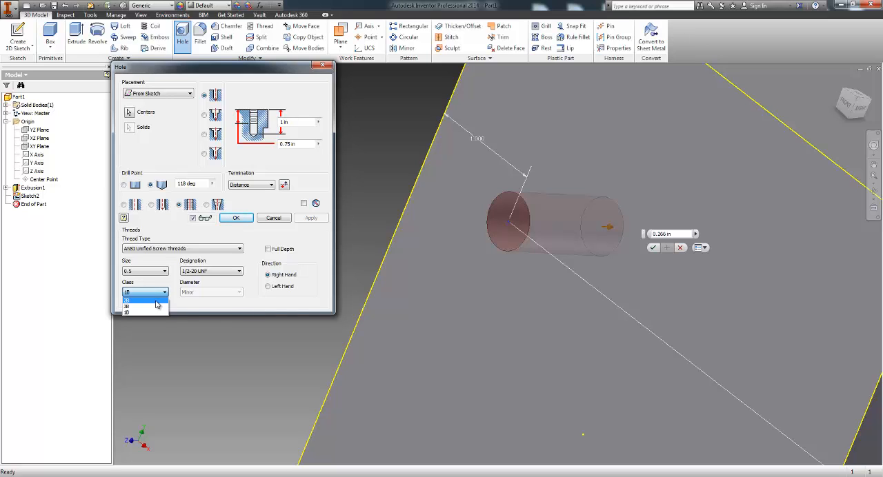
pyautogui.click(146, 301)
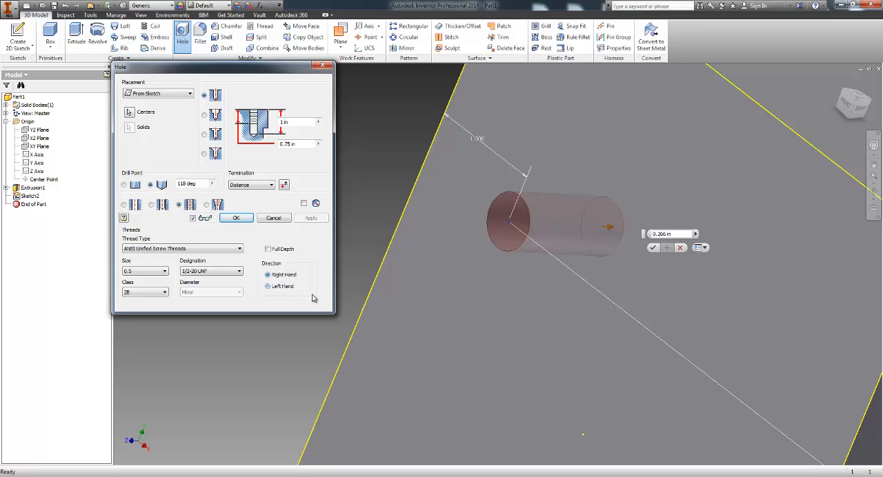
# Step: Try the Full Depth thread option and the reversed hole direction on the tapped hole, and inspect the thread depth value
pyautogui.click(272, 277)
pyautogui.click(268, 249)
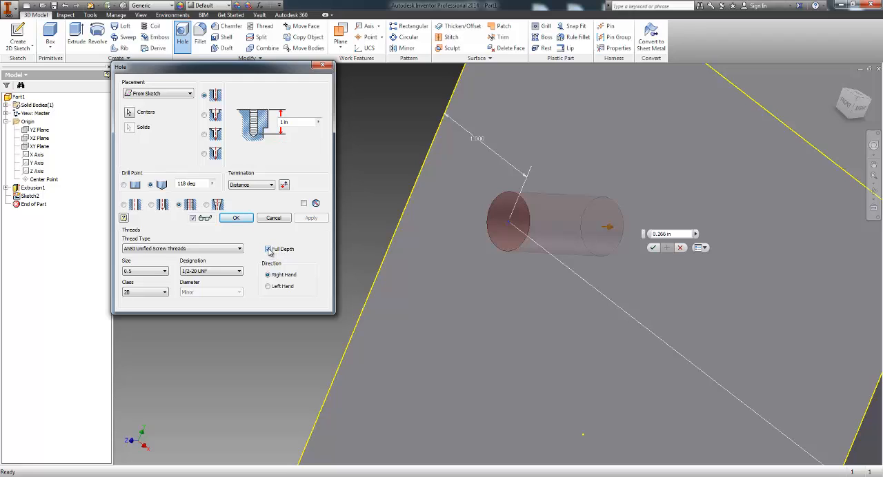
pyautogui.click(268, 249)
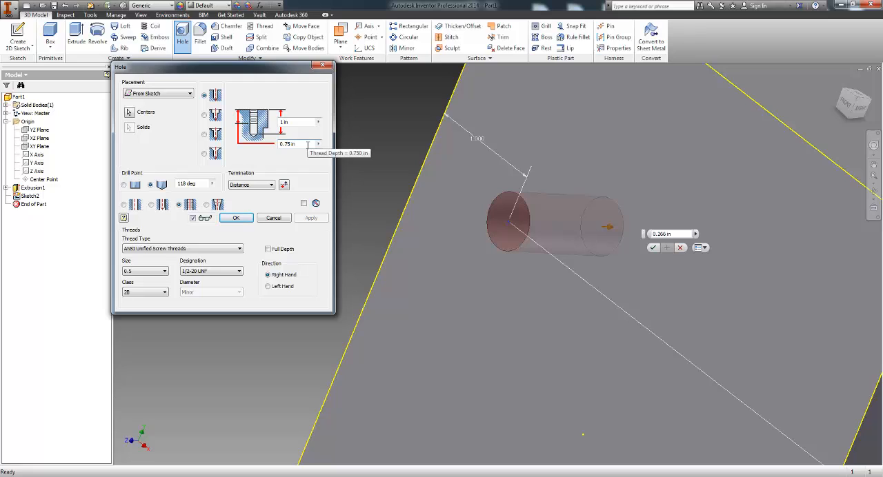
pyautogui.doubleClick(308, 145)
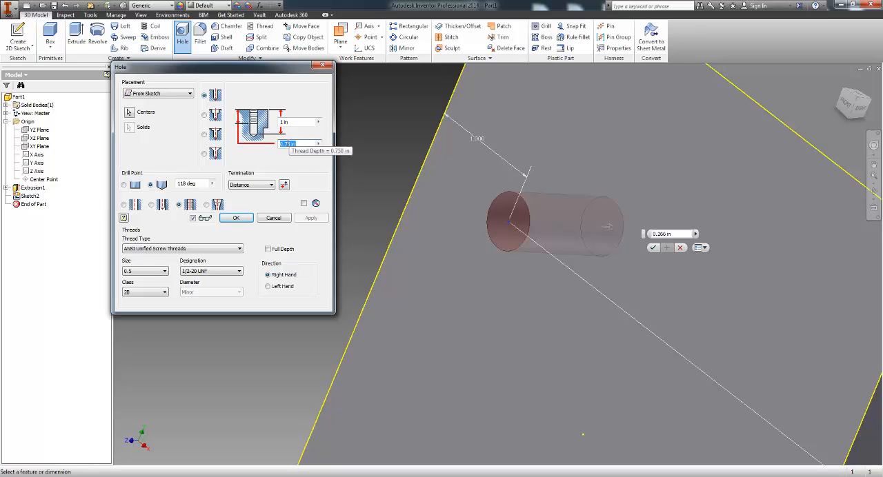
pyautogui.click(319, 145)
pyautogui.click(305, 143)
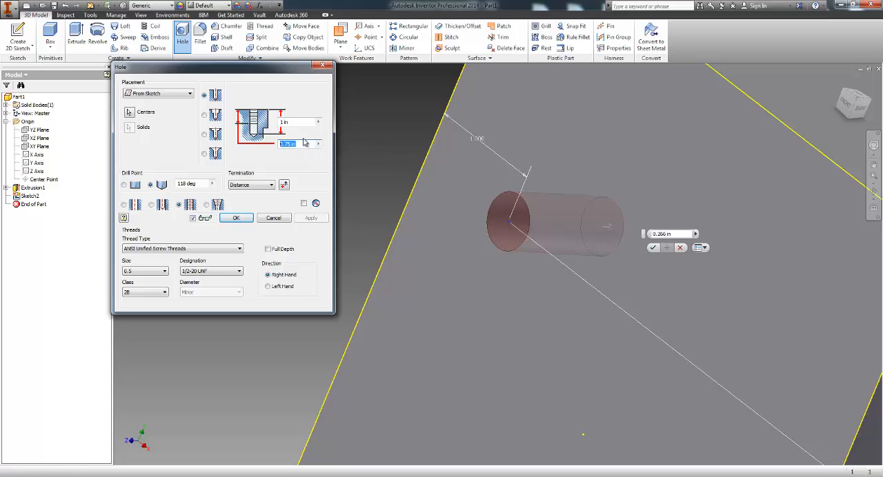
pyautogui.click(284, 185)
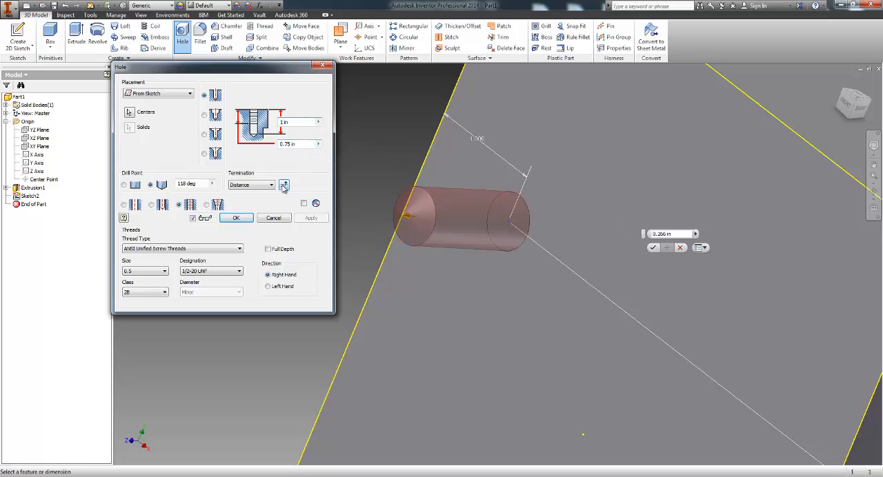
pyautogui.click(283, 186)
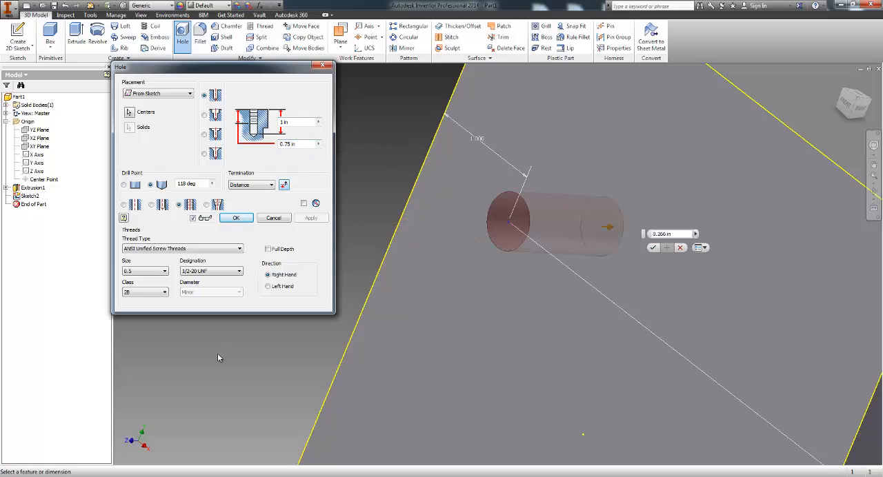
# Step: Enable full-depth threads and create the right-hand 1/2-20 UNF tapped hole with a depth of 1 in
pyautogui.click(289, 251)
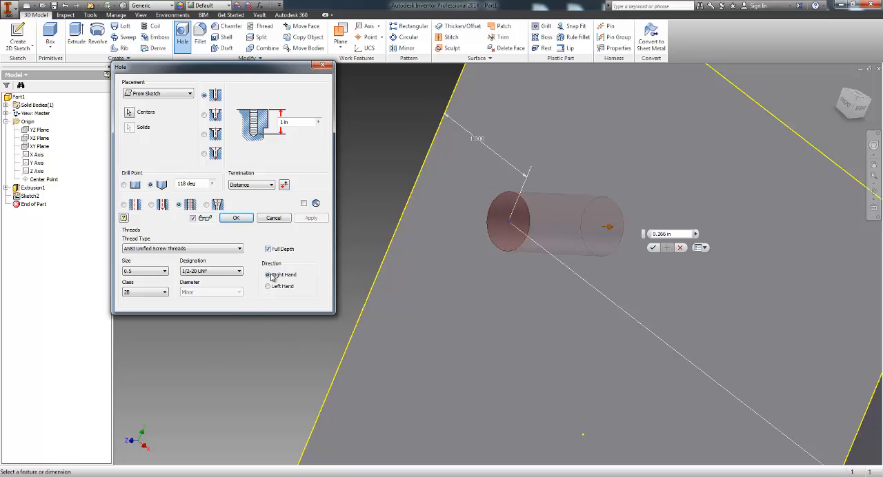
pyautogui.click(236, 218)
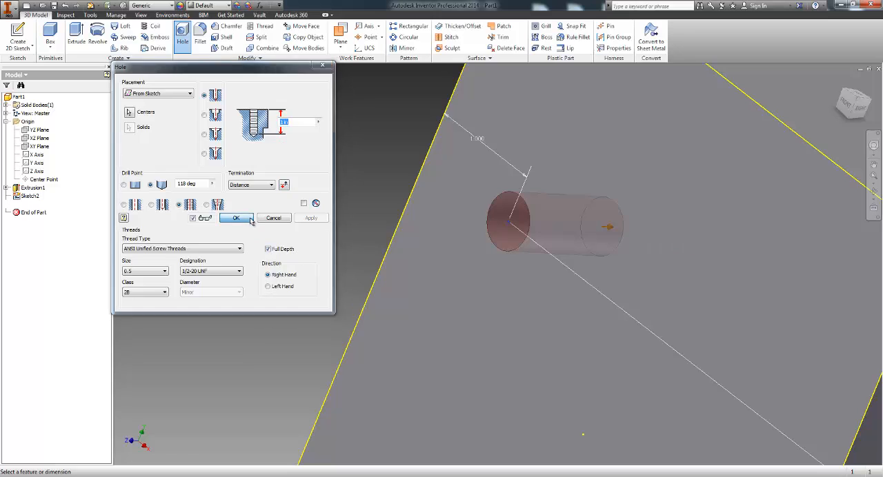
pyautogui.moveTo(479, 286); pyautogui.dragTo(388, 278, button='middle')
pyautogui.click(874, 193)
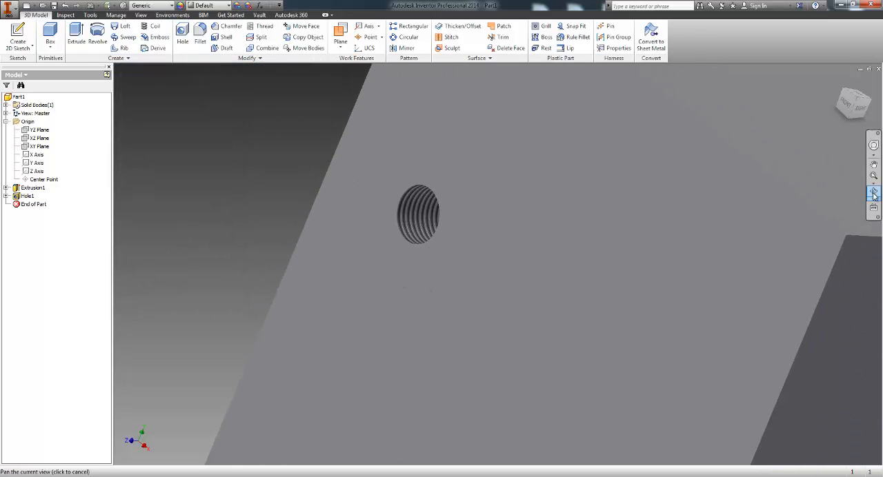
pyautogui.press('Escape')
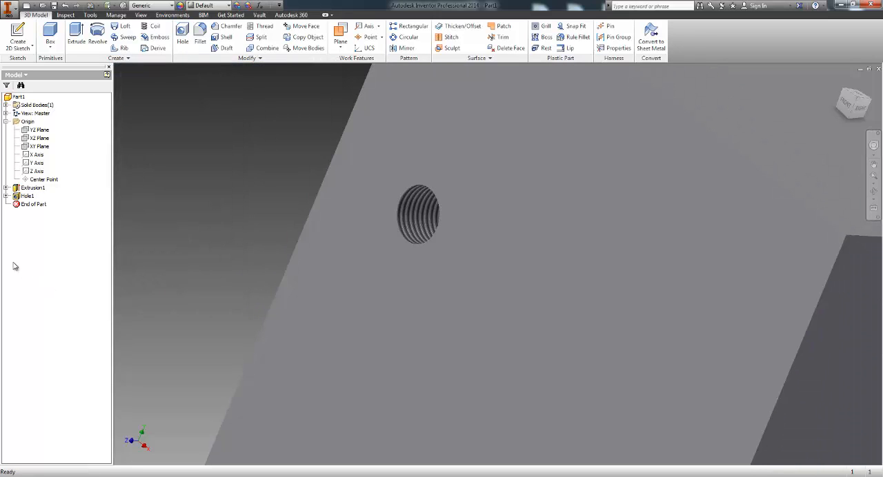
# Step: Reopen the tapped hole's feature settings, review them, and accept them without changes
pyautogui.rightClick(30, 196)
pyautogui.click(53, 249)
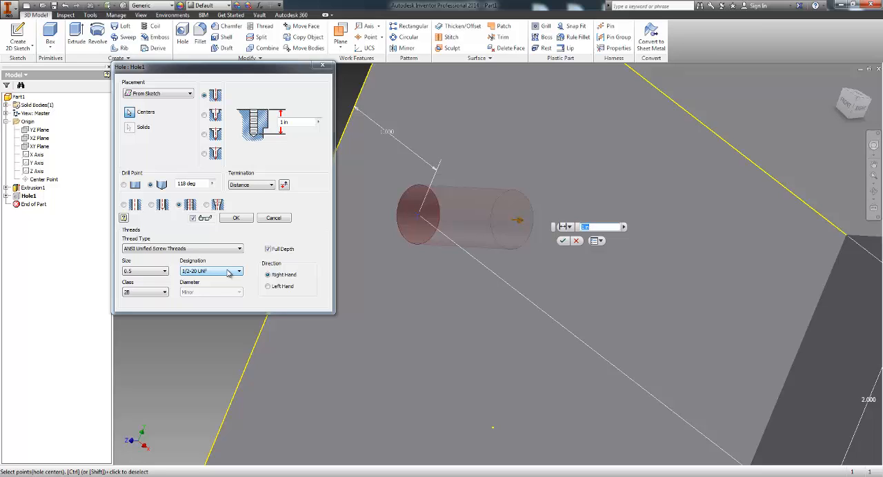
pyautogui.click(236, 219)
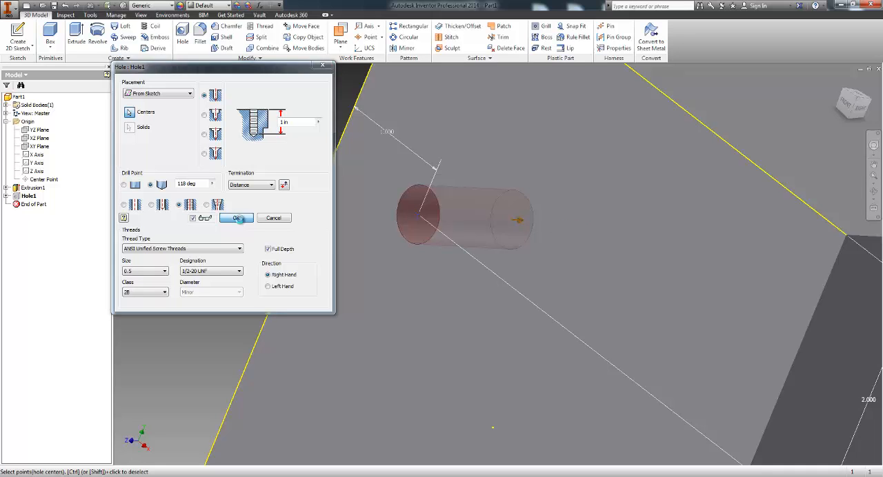
pyautogui.moveTo(378, 226); pyautogui.dragTo(343, 224, button='middle')
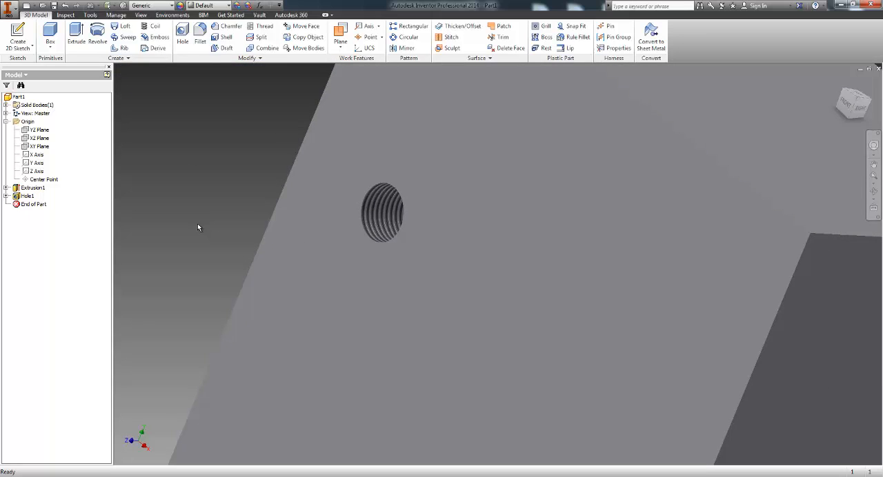
pyautogui.scroll(3, 198, 225)
pyautogui.moveTo(212, 208); pyautogui.dragTo(286, 205, button='middle')
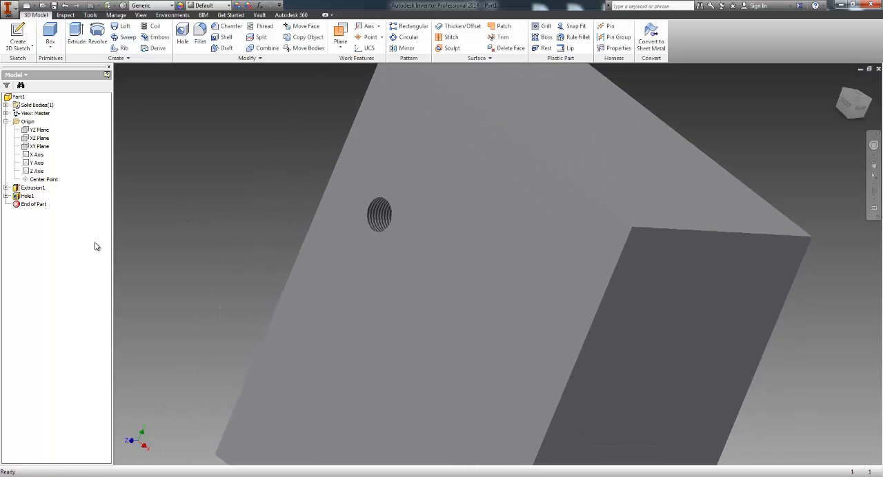
pyautogui.rightClick(27, 198)
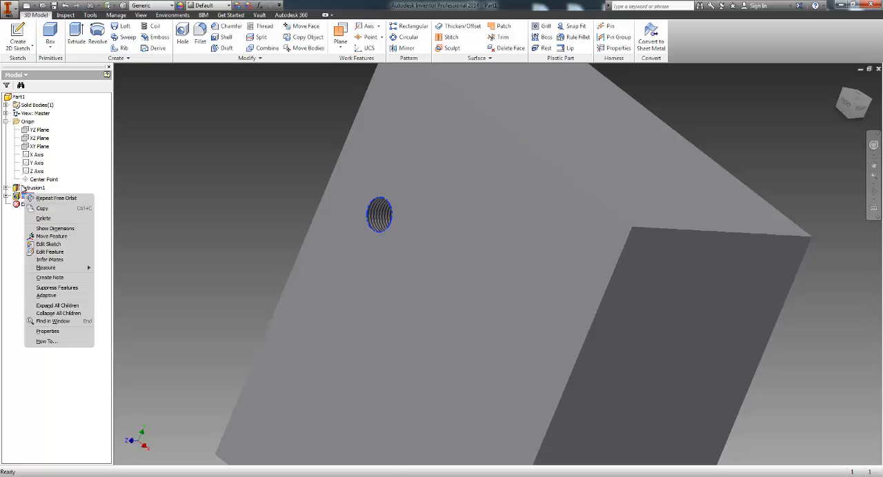
pyautogui.click(25, 187)
pyautogui.rightClick(28, 187)
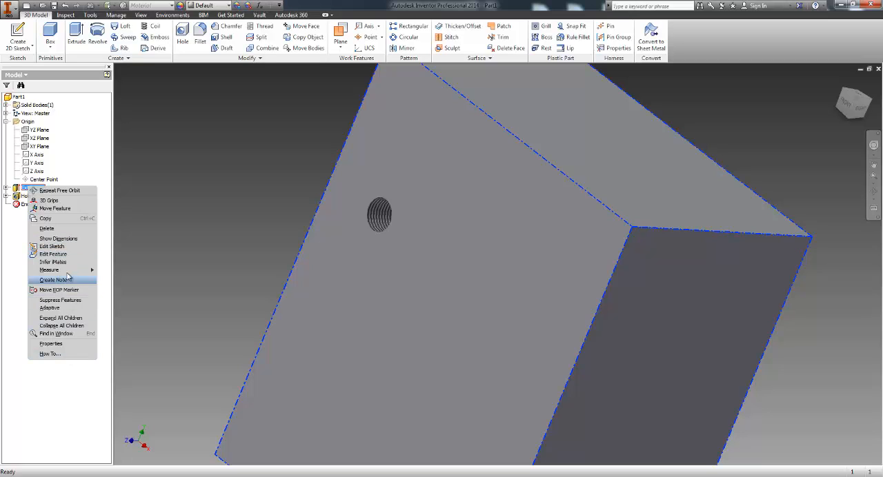
pyautogui.click(19, 197)
pyautogui.rightClick(23, 193)
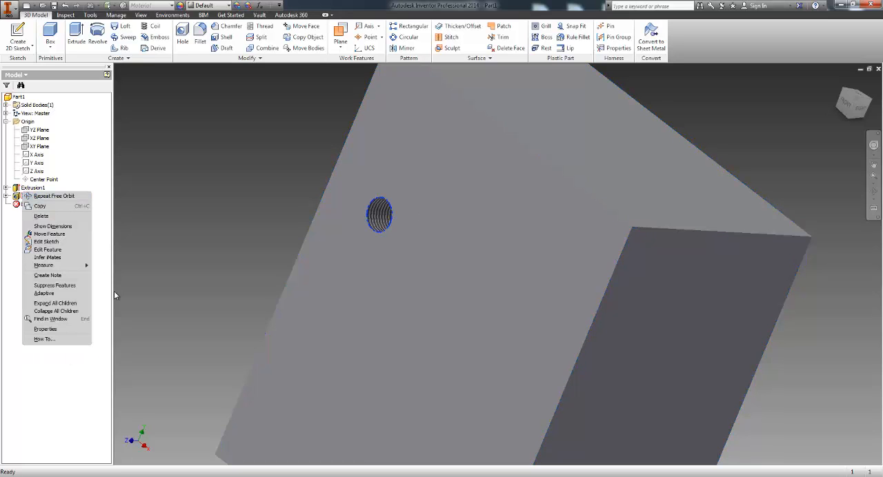
pyautogui.click(69, 259)
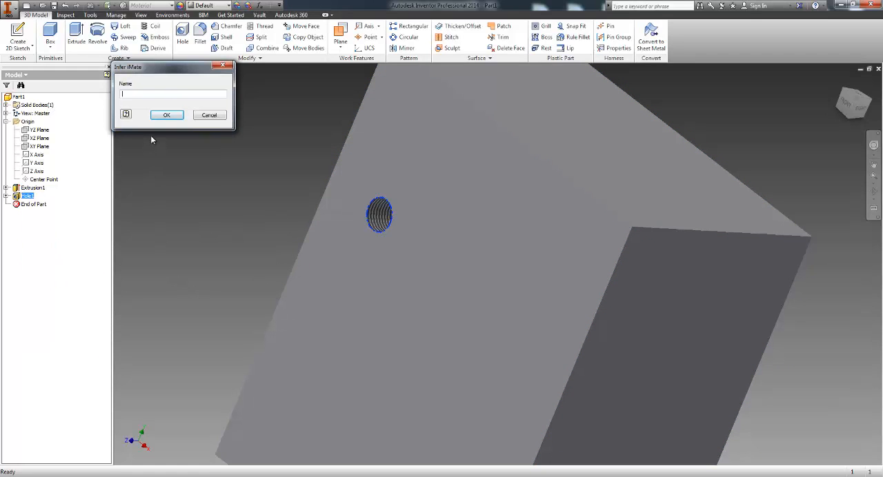
pyautogui.click(208, 116)
# Step: Suppress the tapped hole feature on the block and unsuppress it again
pyautogui.rightClick(26, 196)
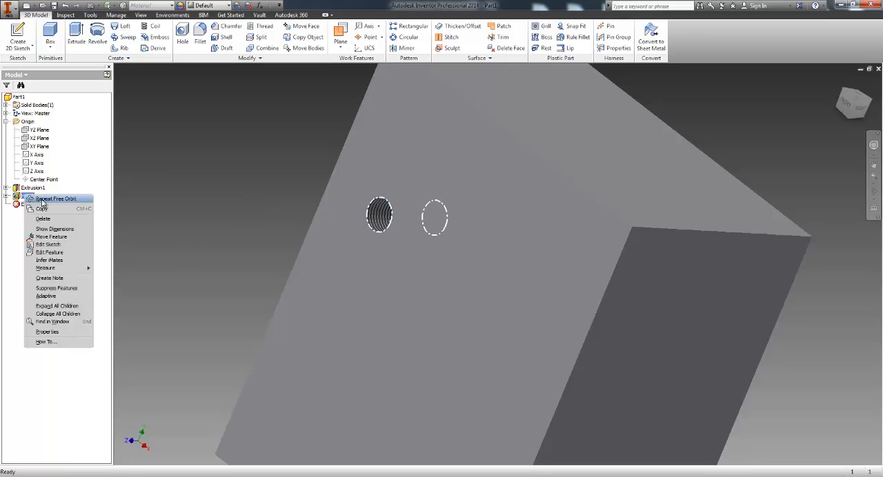
pyautogui.click(71, 290)
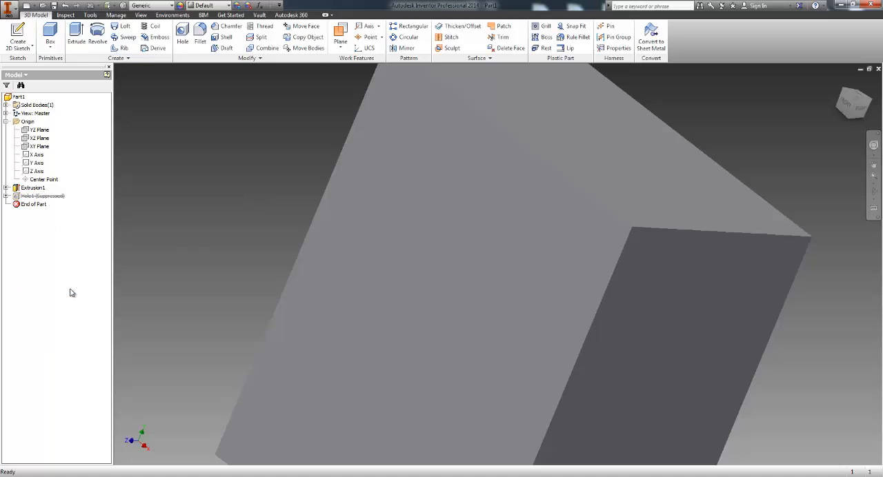
pyautogui.rightClick(55, 197)
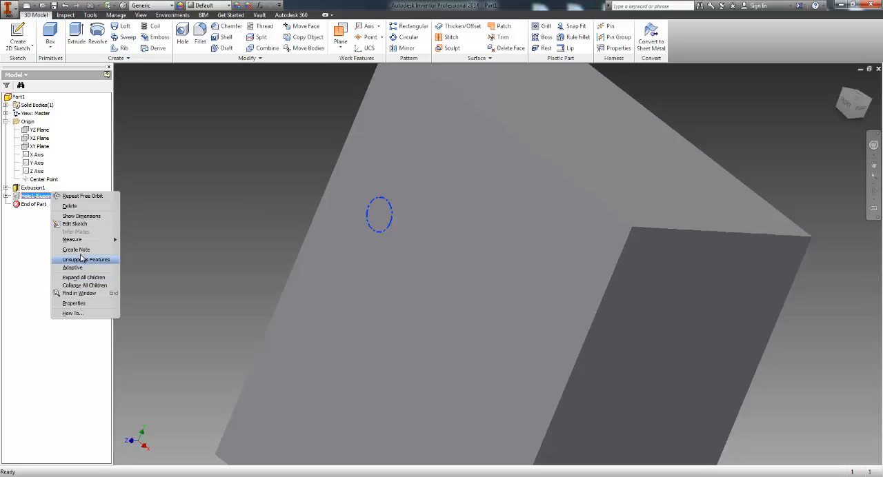
pyautogui.click(84, 260)
# Step: Edit the hole's sketch to set the center point's distance from the front face's left edge to 1.25 in, and finish the sketch
pyautogui.rightClick(31, 198)
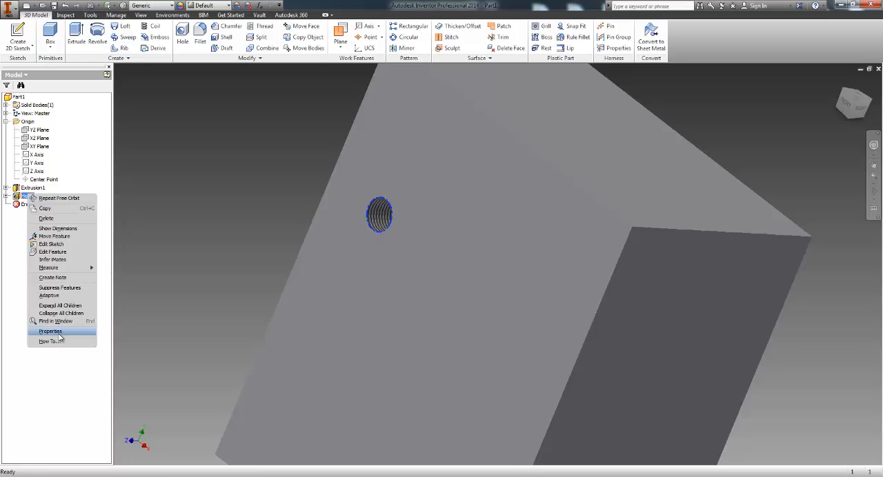
pyautogui.click(52, 245)
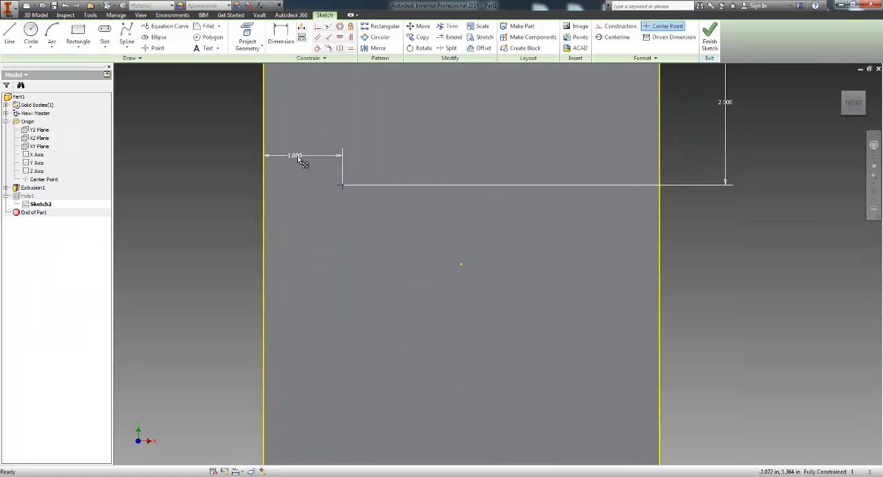
pyautogui.click(348, 270)
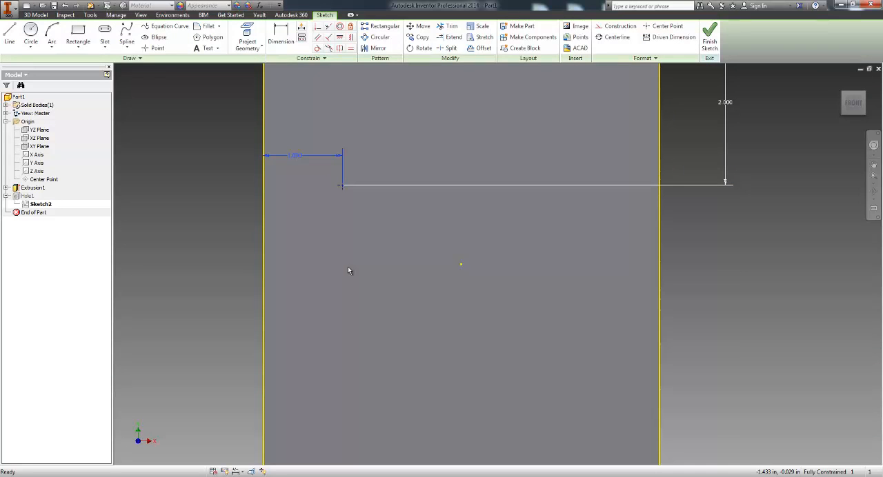
pyautogui.doubleClick(301, 158)
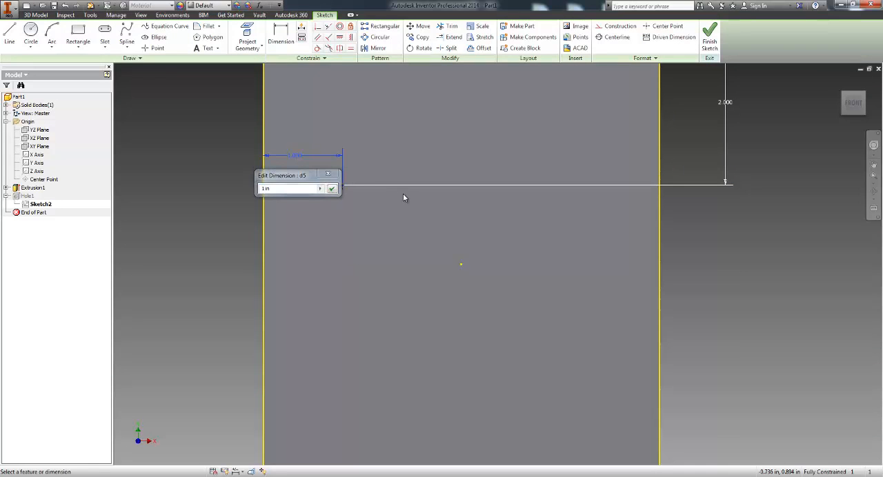
pyautogui.moveTo(282, 191); pyautogui.dragTo(221, 204)
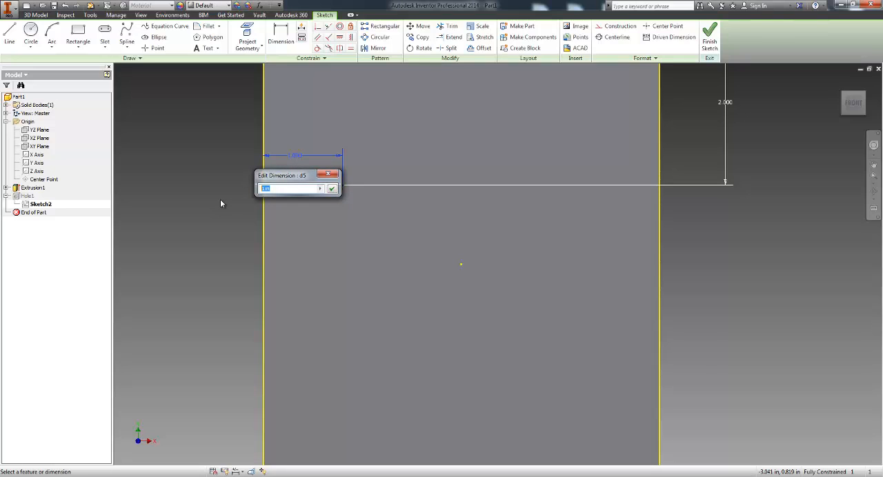
pyautogui.write('1.25')
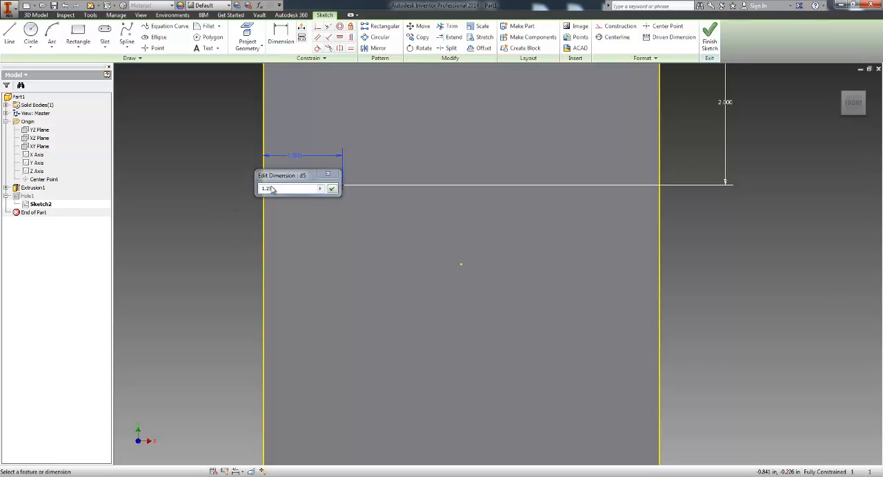
pyautogui.moveTo(286, 180); pyautogui.dragTo(291, 197)
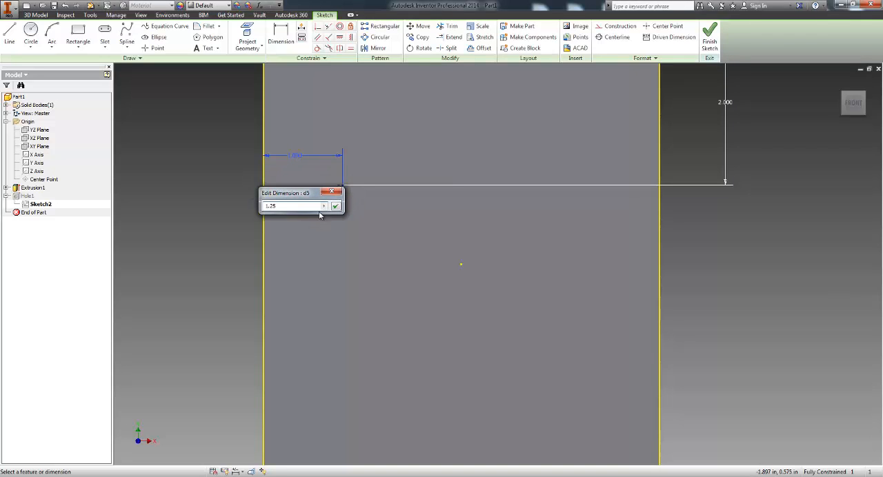
pyautogui.click(335, 206)
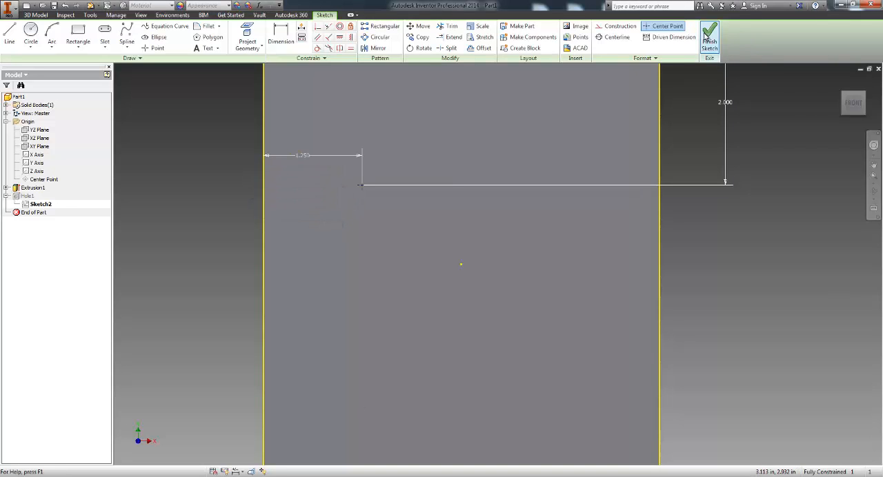
pyautogui.click(708, 38)
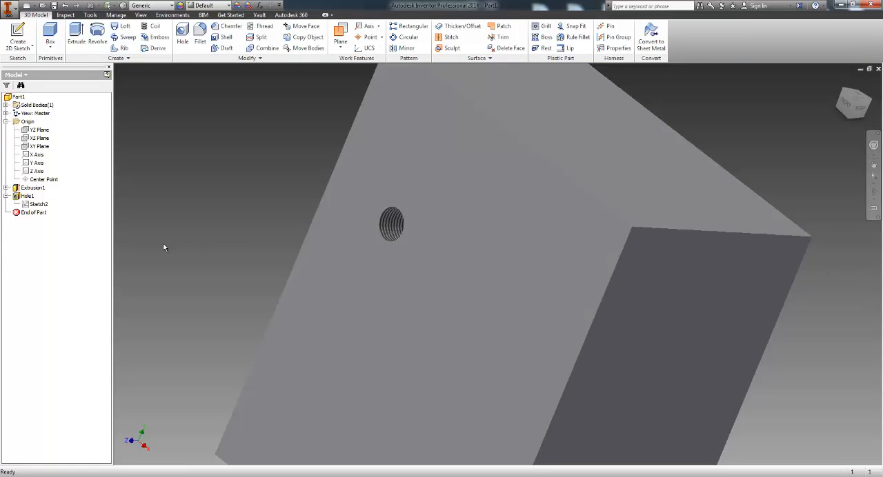
pyautogui.click(6, 196)
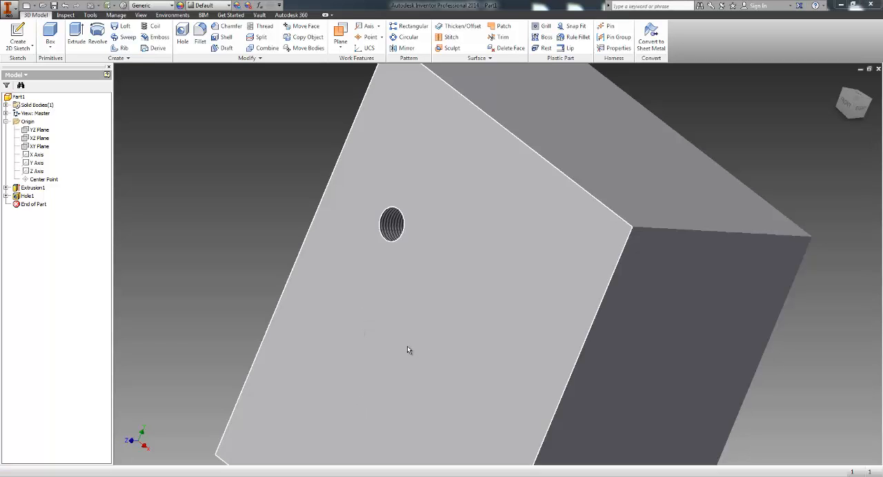
pyautogui.moveTo(494, 264); pyautogui.dragTo(464, 249, button='middle')
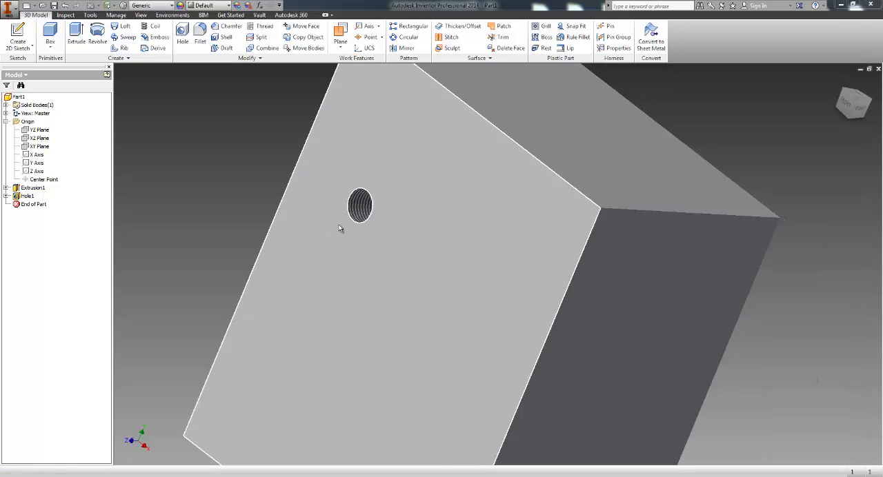
pyautogui.moveTo(378, 157); pyautogui.dragTo(399, 175, button='middle')
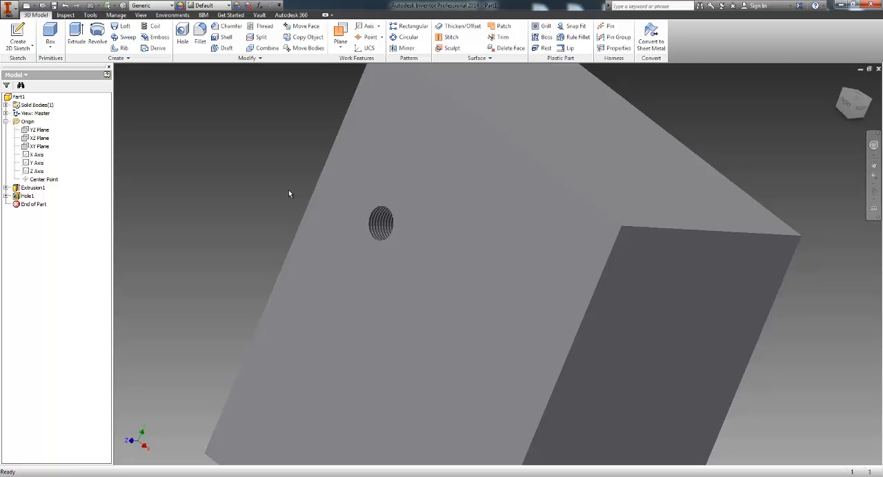
pyautogui.moveTo(289, 192); pyautogui.dragTo(314, 219, button='middle')
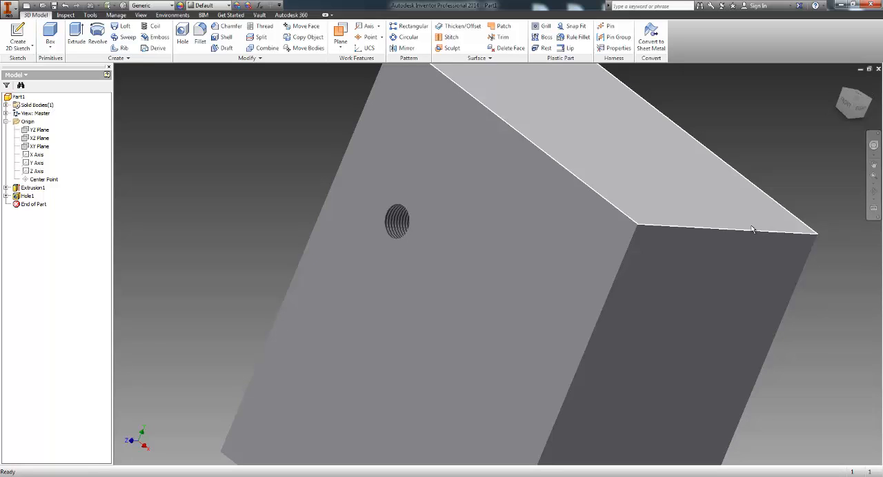
pyautogui.moveTo(752, 229)
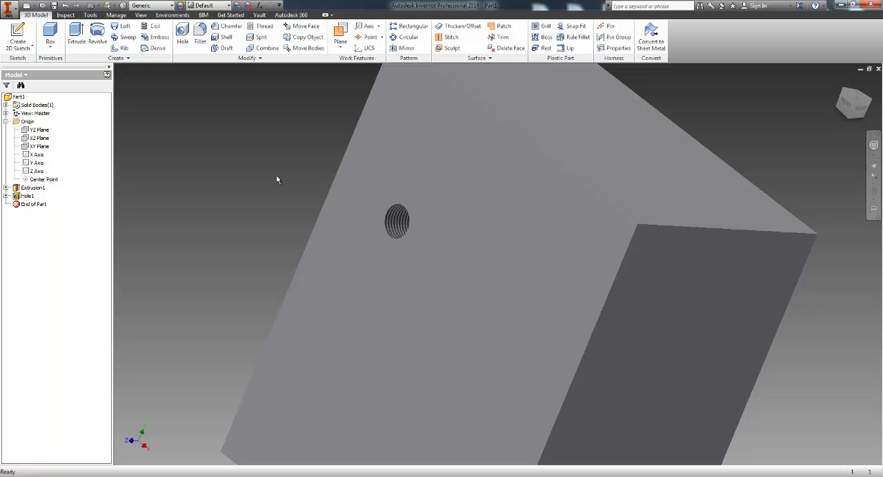
pyautogui.moveTo(237, 163); pyautogui.dragTo(240, 168, button='middle')
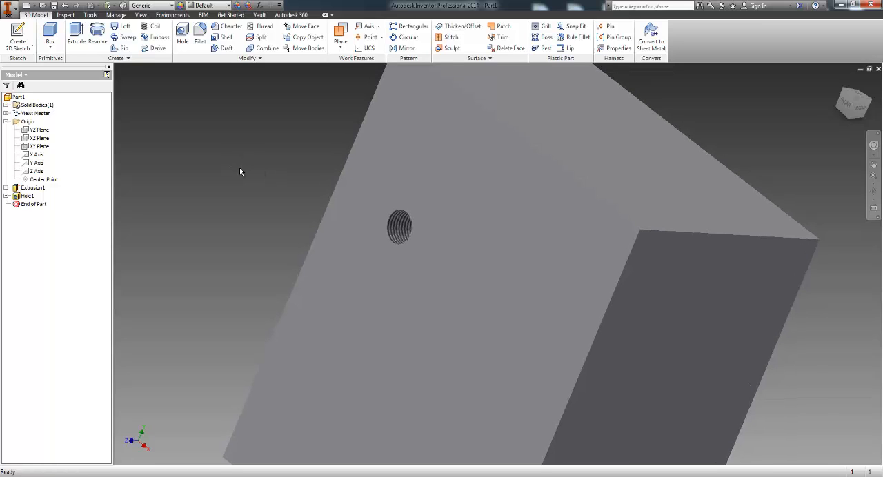
pyautogui.moveTo(302, 258); pyautogui.dragTo(320, 211, button='middle')
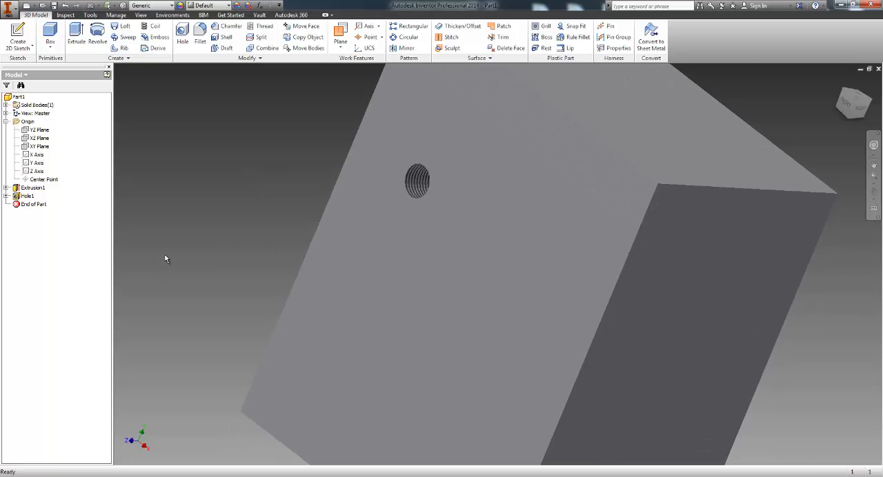
pyautogui.click(182, 35)
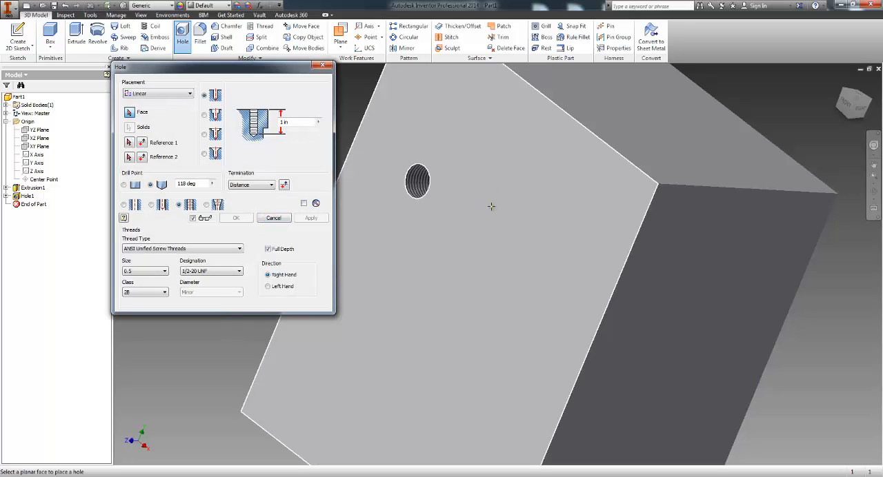
pyautogui.click(444, 254)
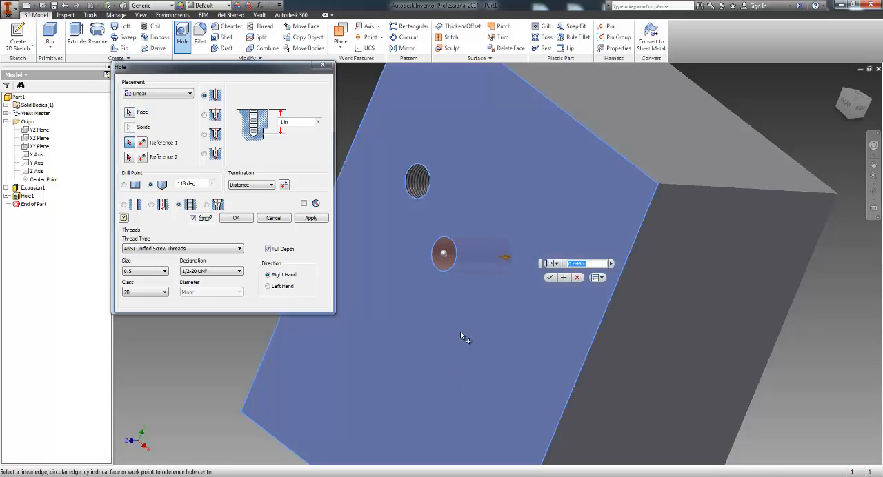
pyautogui.moveTo(438, 283); pyautogui.dragTo(417, 299)
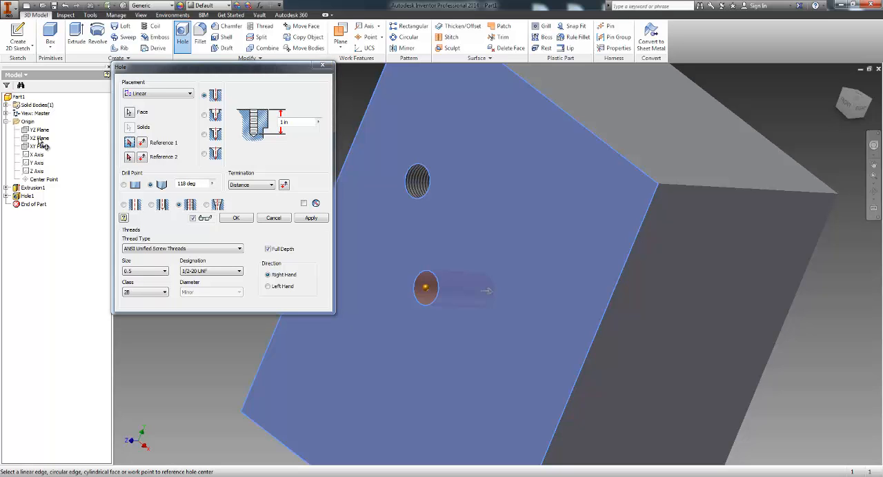
pyautogui.click(276, 218)
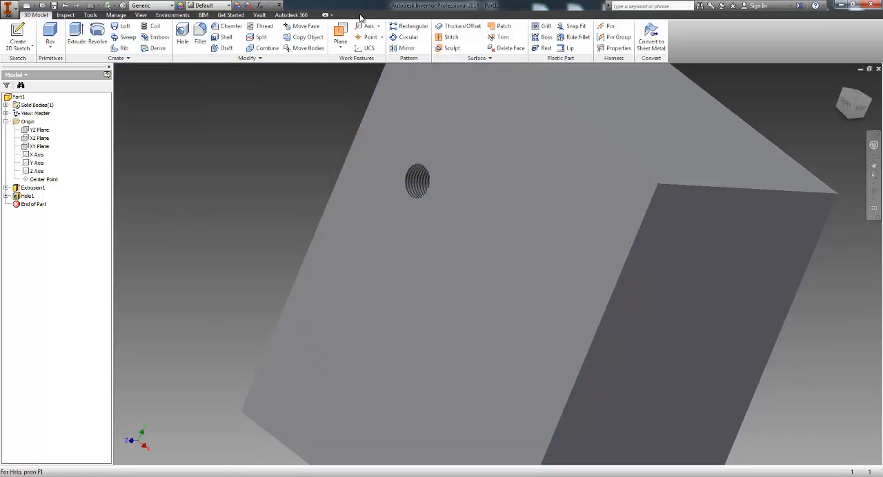
pyautogui.click(340, 34)
pyautogui.click(39, 129)
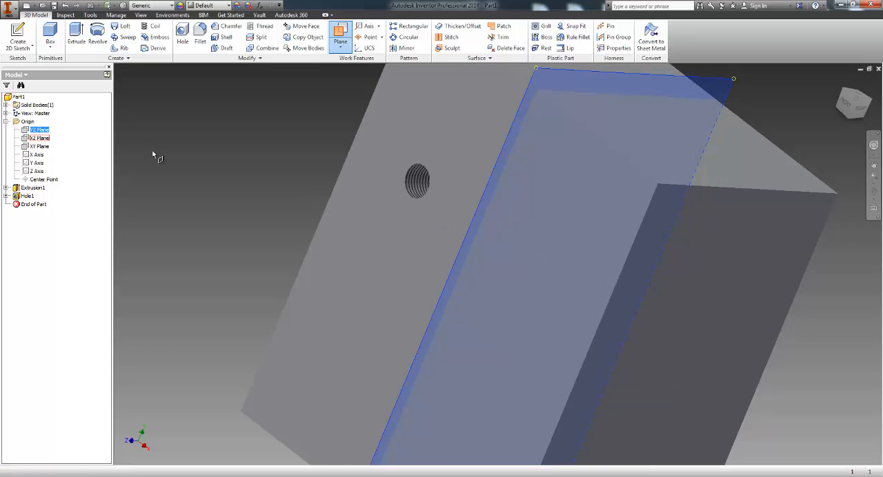
pyautogui.click(340, 35)
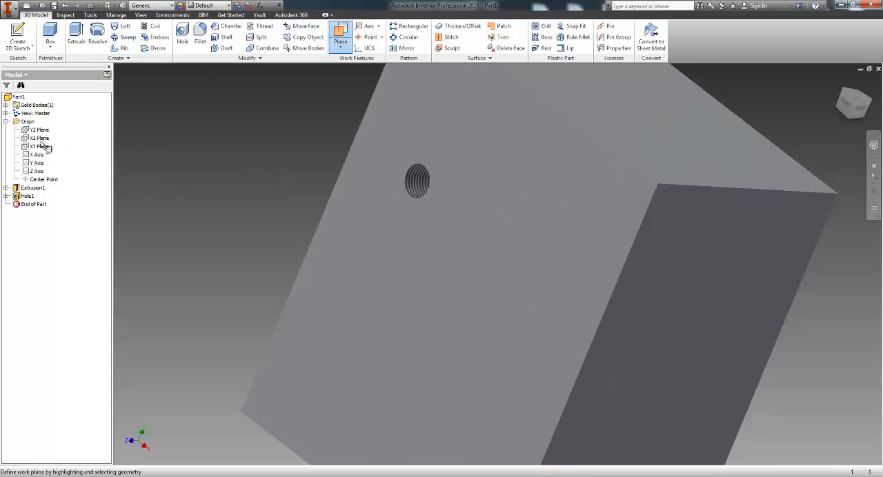
pyautogui.click(41, 139)
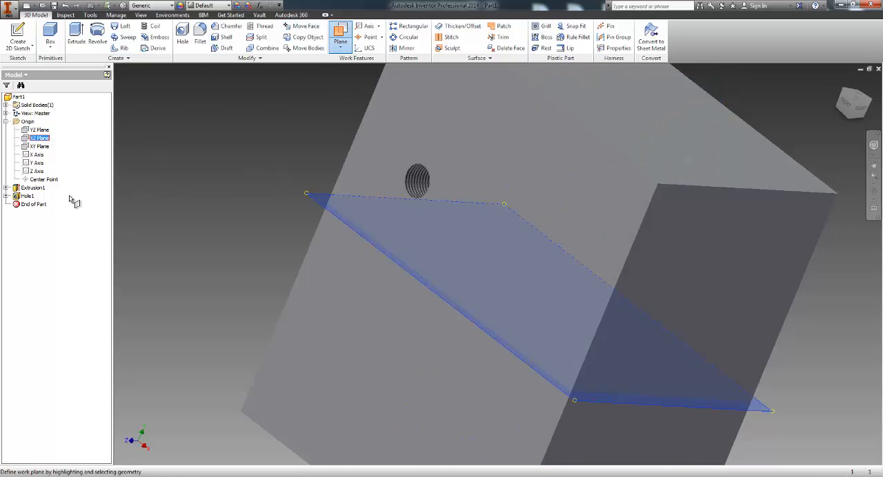
pyautogui.rightClick(55, 132)
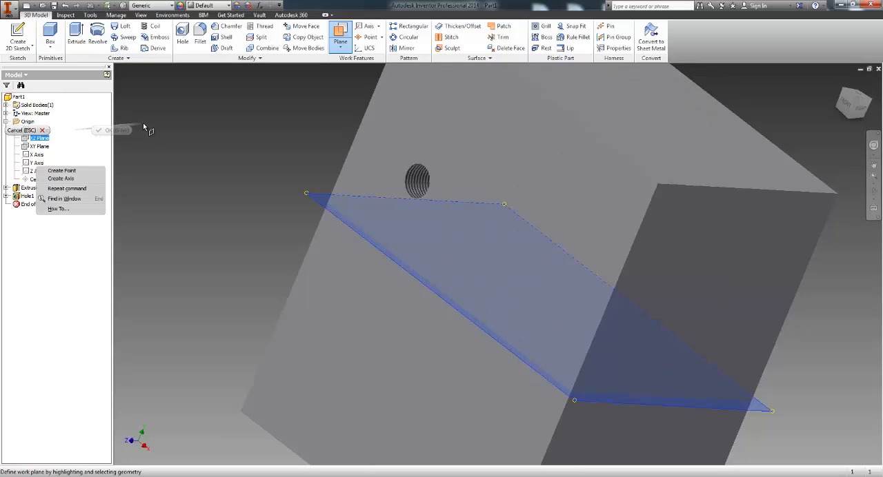
pyautogui.click(144, 126)
pyautogui.rightClick(71, 144)
pyautogui.click(103, 142)
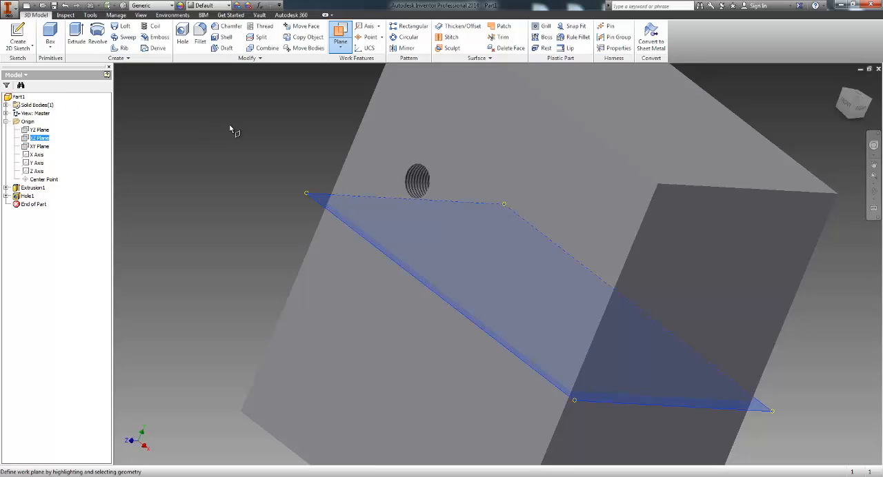
# Step: Create a work plane offset 0.4375 in upward from the origin's XZ plane
pyautogui.click(343, 40)
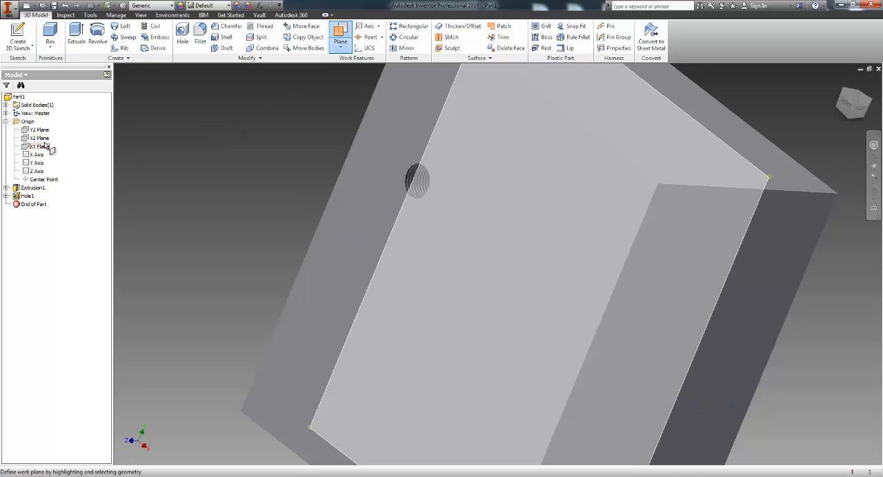
pyautogui.click(39, 138)
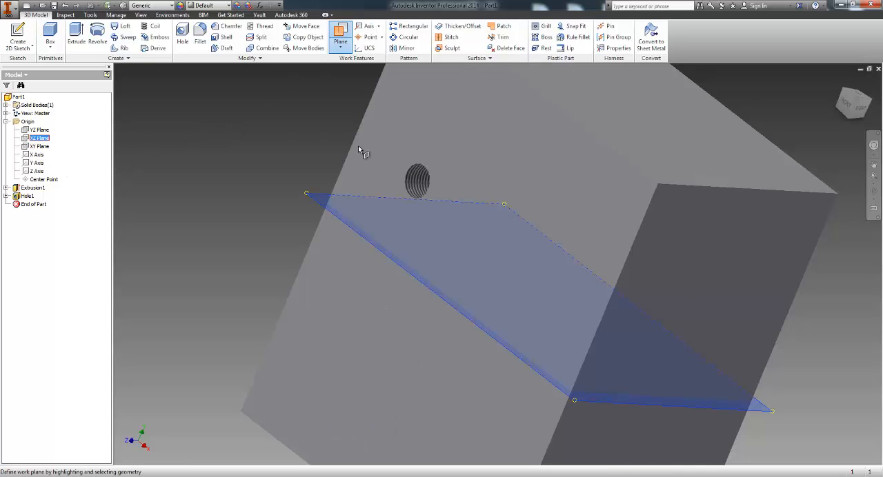
pyautogui.click(320, 207)
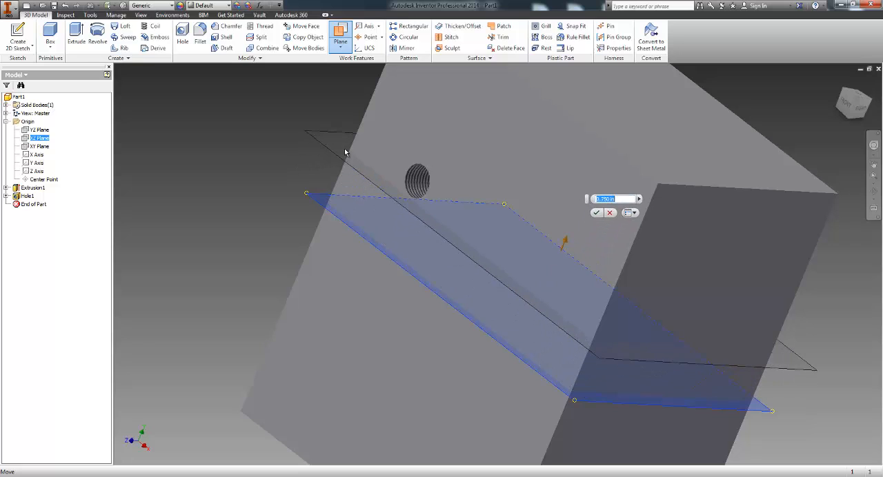
pyautogui.moveTo(345, 152); pyautogui.dragTo(332, 172)
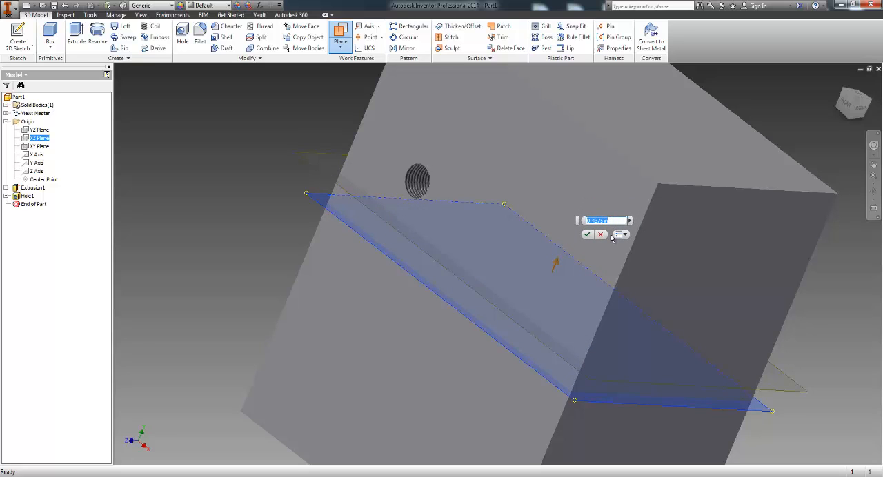
pyautogui.click(587, 237)
# Step: Create a second work plane offset -2.5 in from the block's right side face so that it passes through the block
pyautogui.click(341, 32)
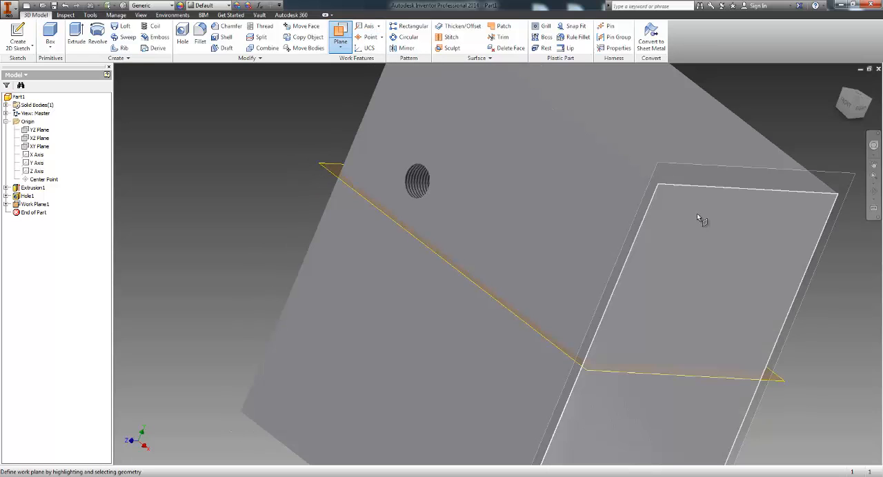
pyautogui.moveTo(695, 225); pyautogui.dragTo(560, 146)
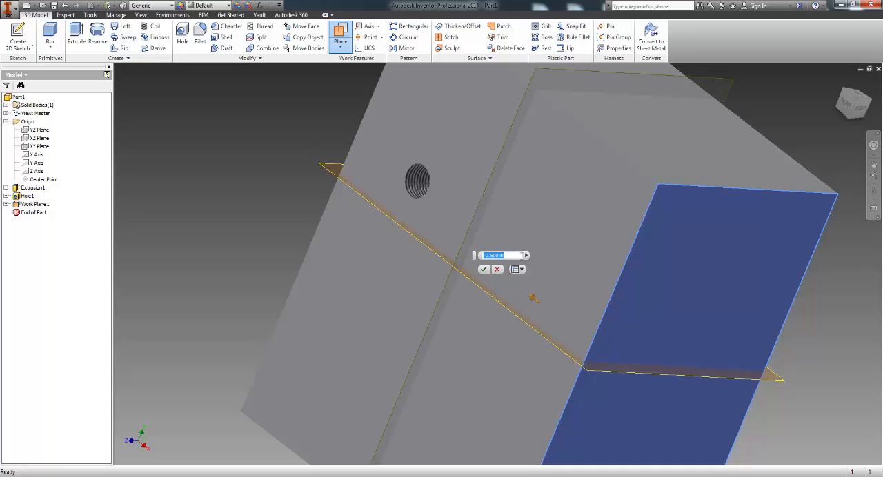
pyautogui.click(526, 257)
pyautogui.click(520, 263)
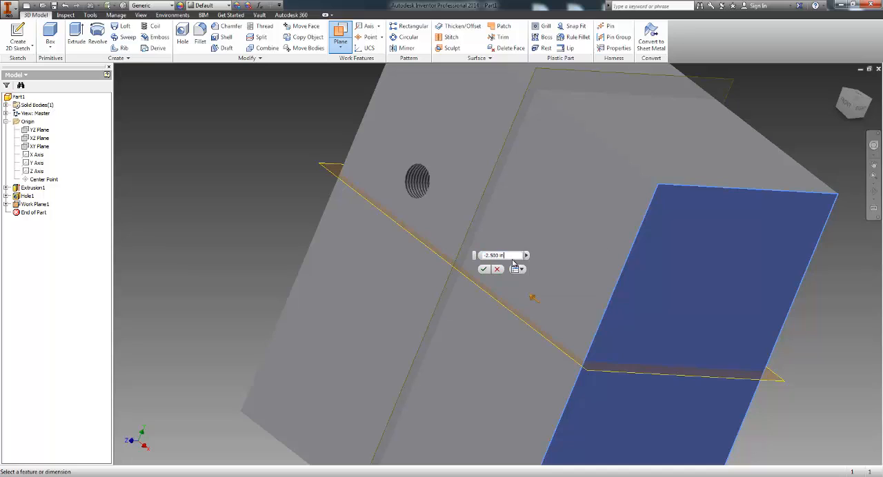
pyautogui.click(522, 271)
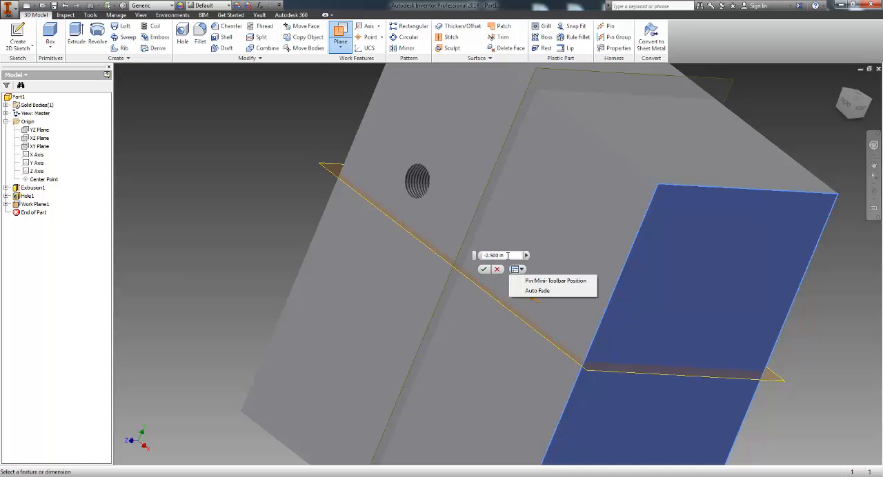
pyautogui.click(507, 256)
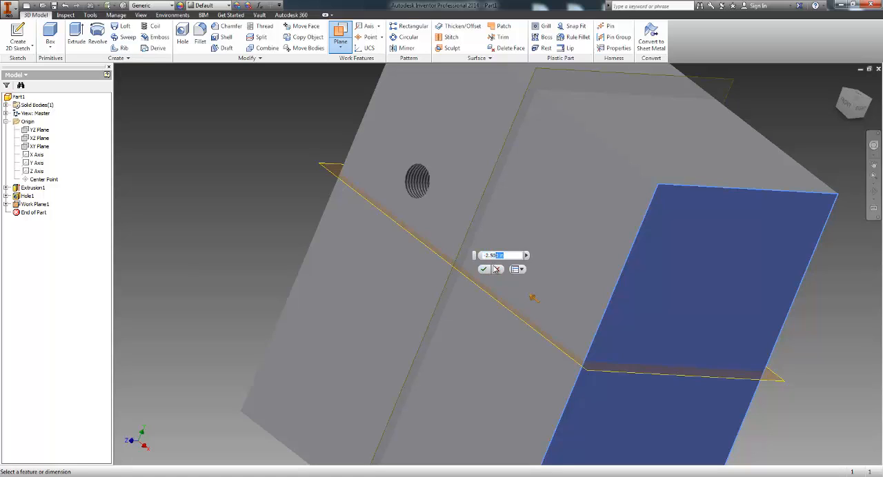
pyautogui.click(483, 269)
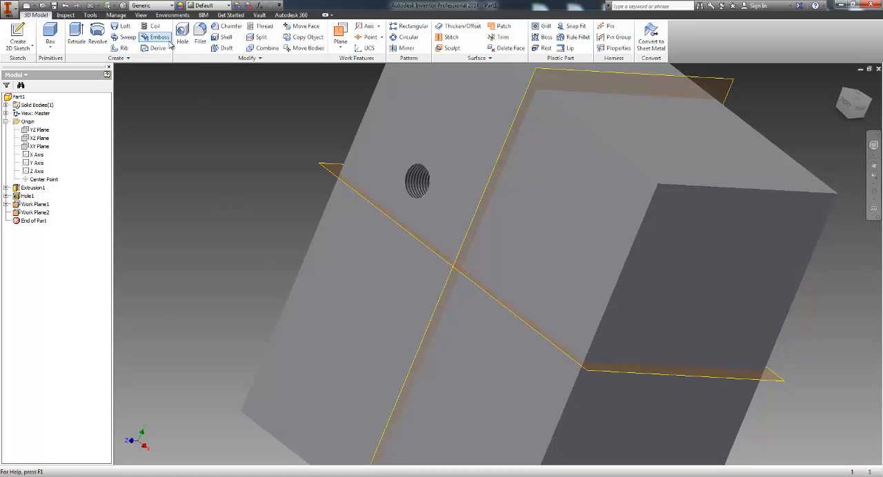
# Step: Place a 1 in deep 1/2-20 UNF tapped hole on the front face, centered 1.75 in from the face's right edge
pyautogui.click(182, 35)
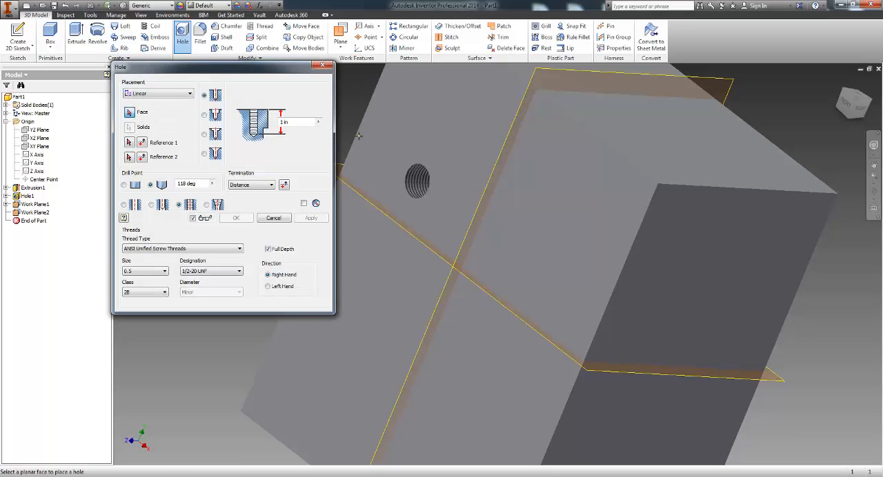
pyautogui.click(526, 231)
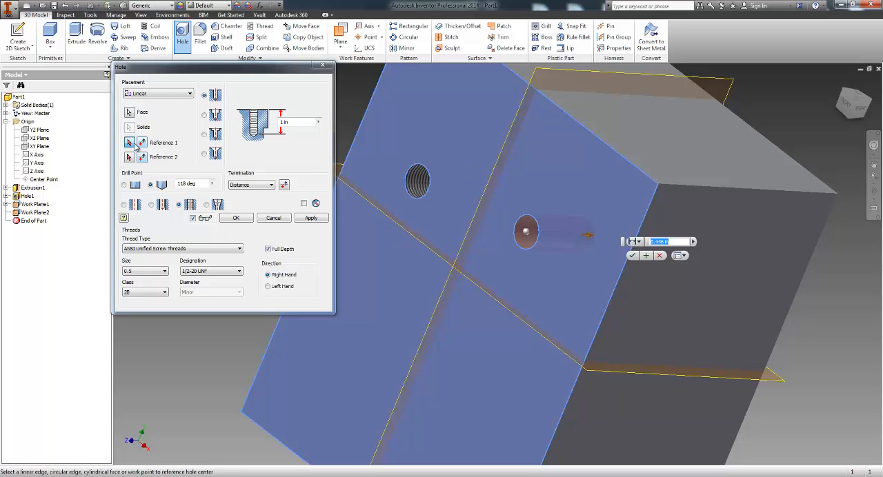
pyautogui.click(133, 143)
pyautogui.click(613, 291)
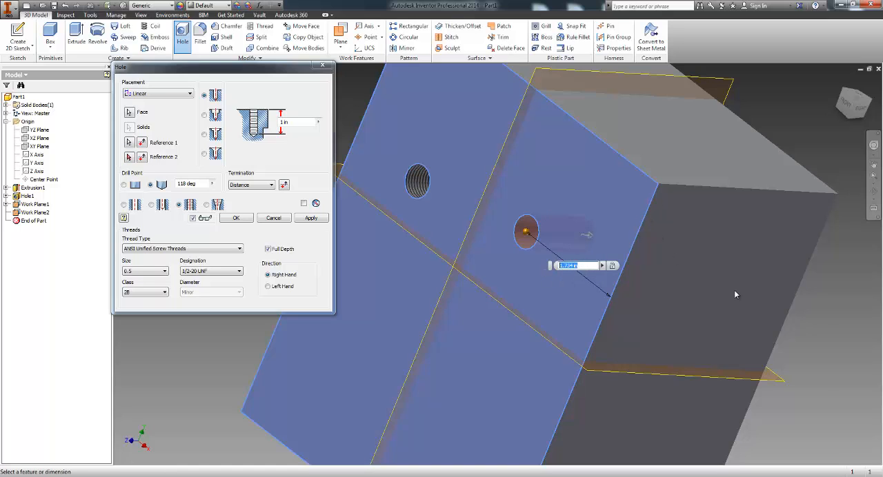
pyautogui.press('Return')
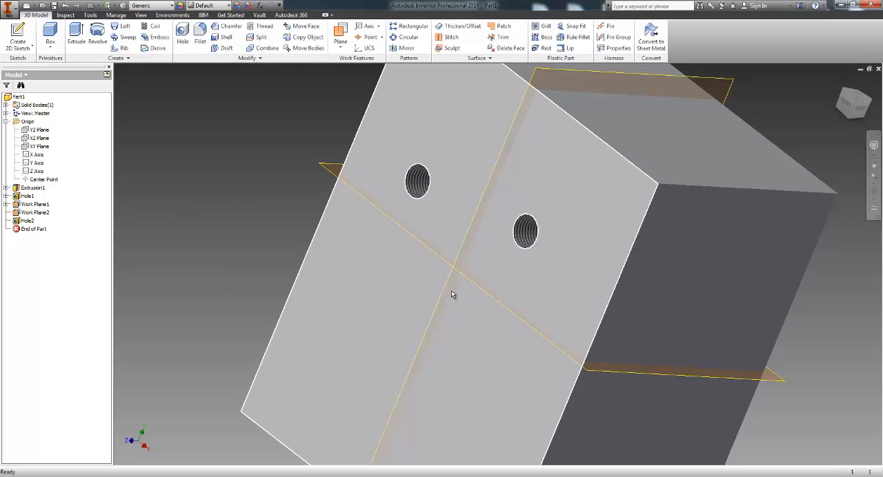
# Step: Edit the second hole's feature to reference the front face's top edge at a distance of 3.125 in
pyautogui.rightClick(28, 221)
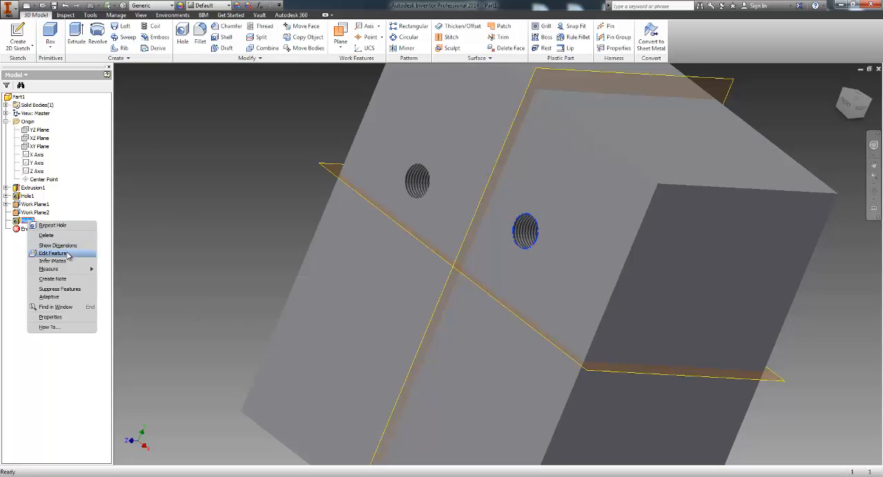
pyautogui.click(55, 253)
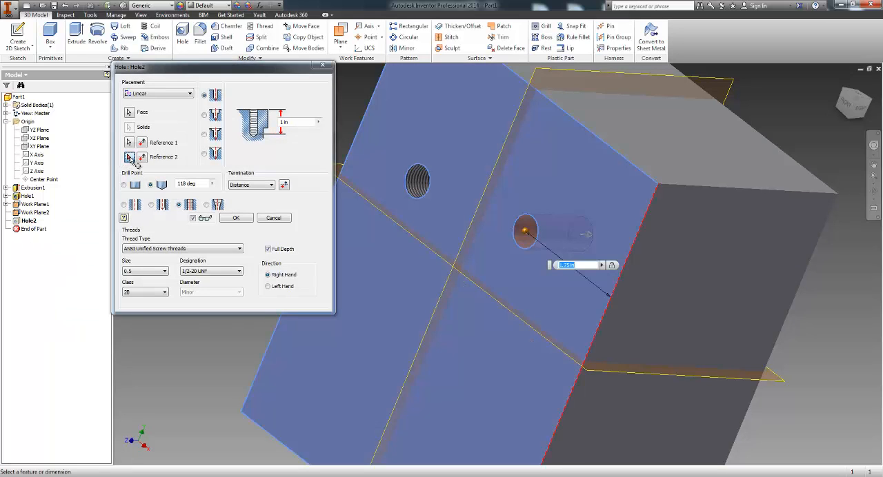
pyautogui.click(593, 128)
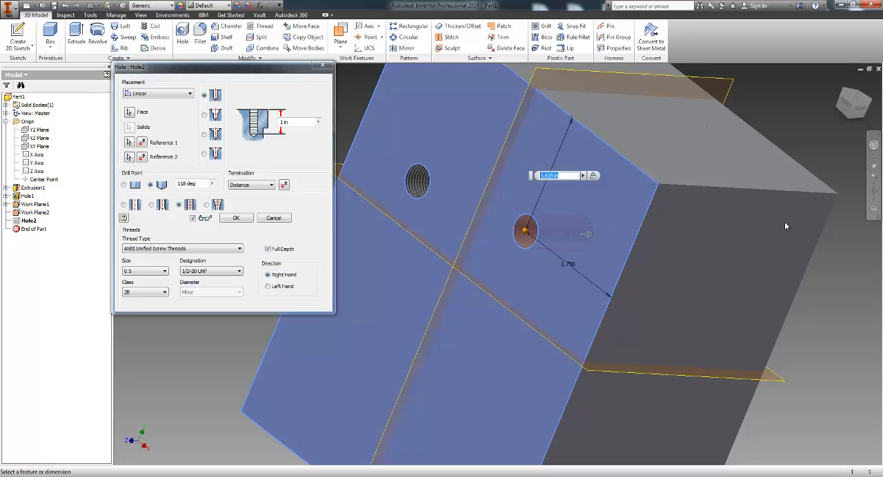
pyautogui.write('3.125')
pyautogui.press('Return')
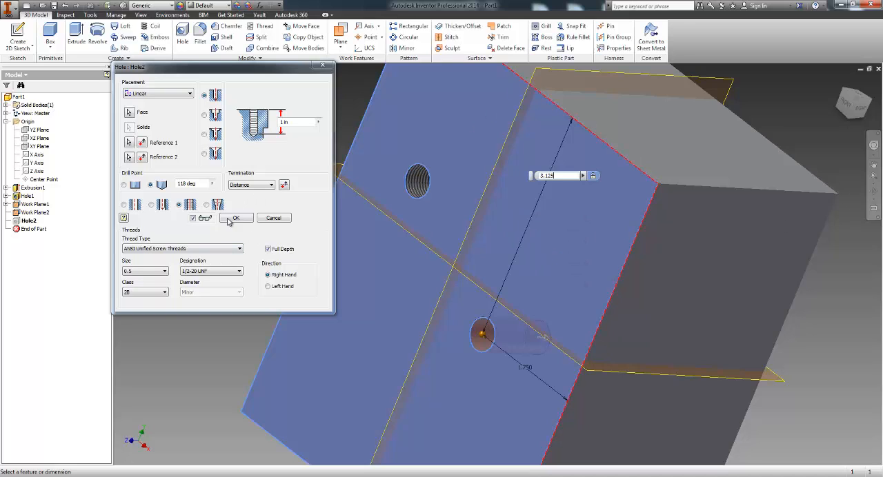
# Step: Change the second hole to a taper tapped hole with the NPT thread type
pyautogui.click(207, 205)
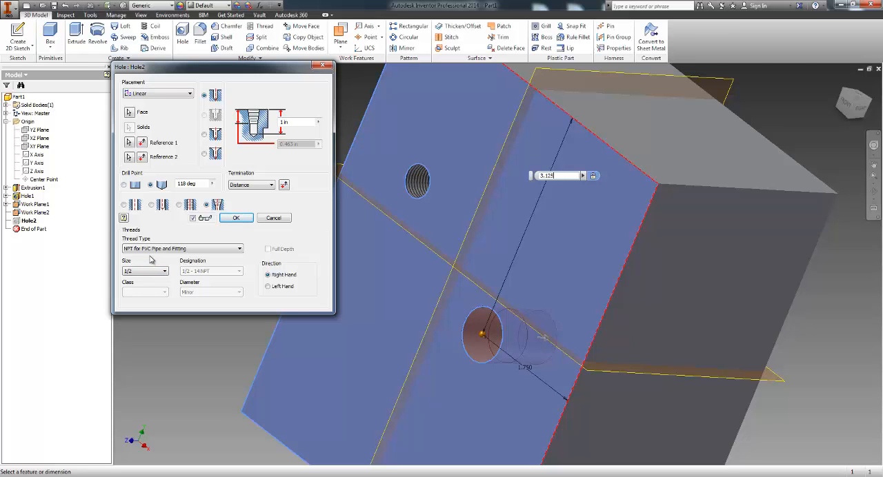
pyautogui.click(212, 250)
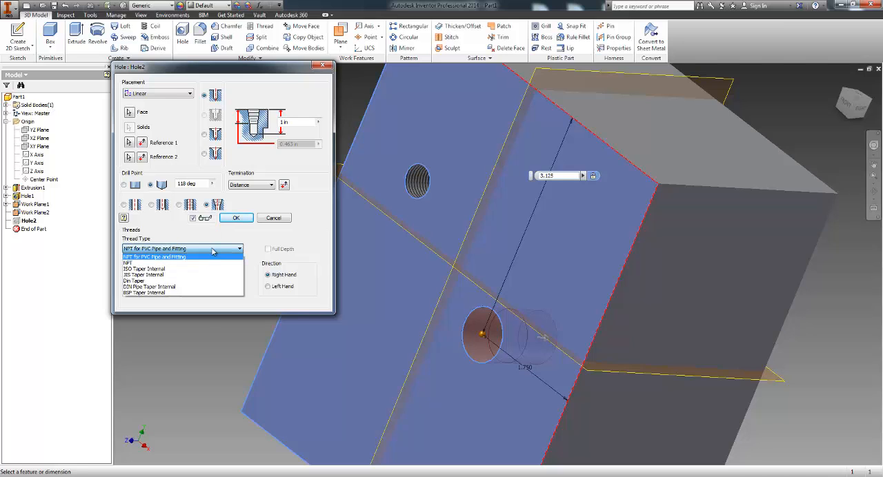
pyautogui.click(133, 263)
pyautogui.click(138, 249)
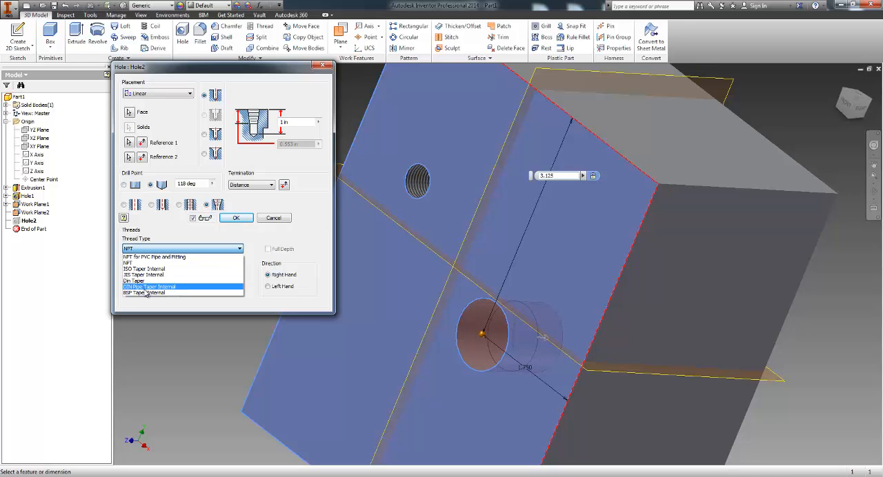
pyautogui.click(163, 253)
# Step: Set the second hole's NPT thread size to 1/2 and apply the edit
pyautogui.click(165, 272)
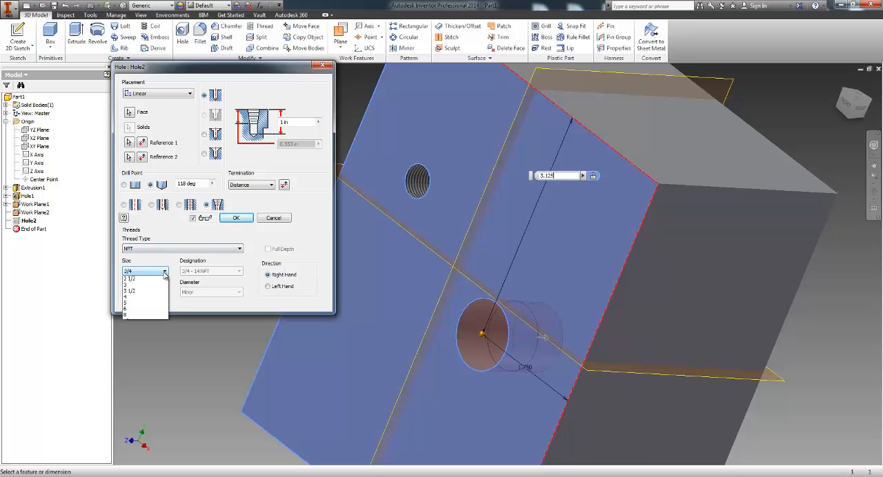
pyautogui.click(165, 273)
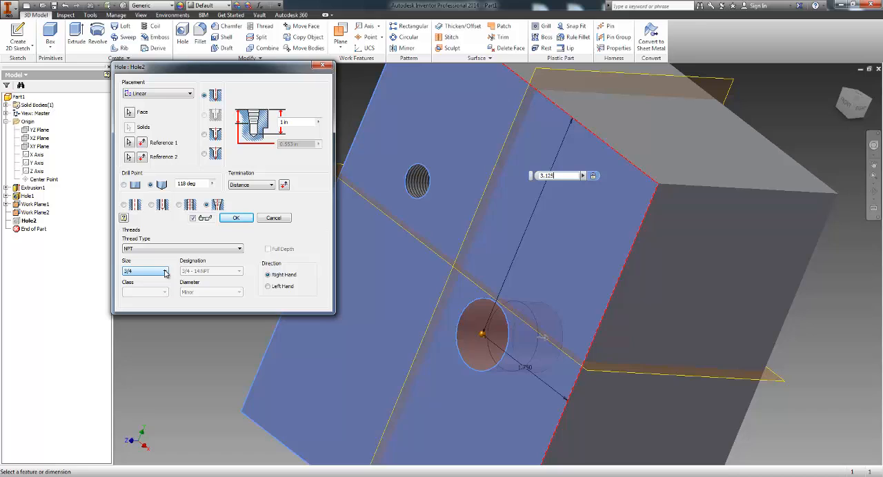
pyautogui.click(165, 273)
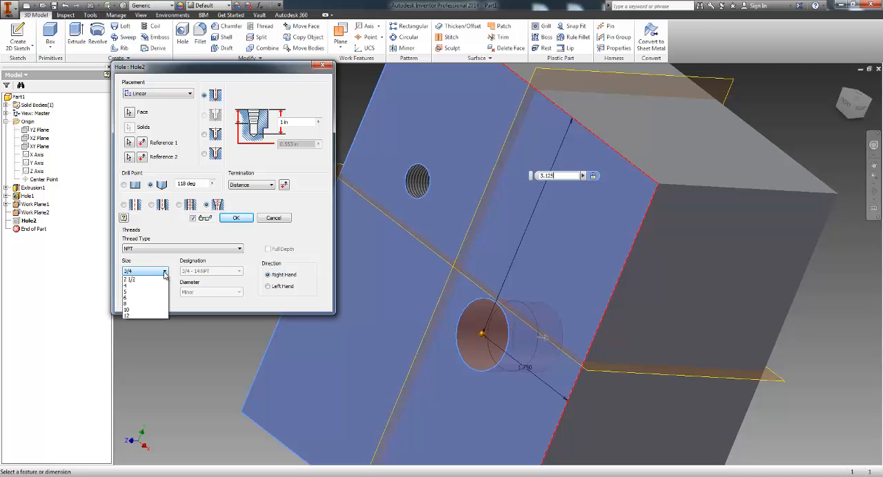
pyautogui.click(158, 307)
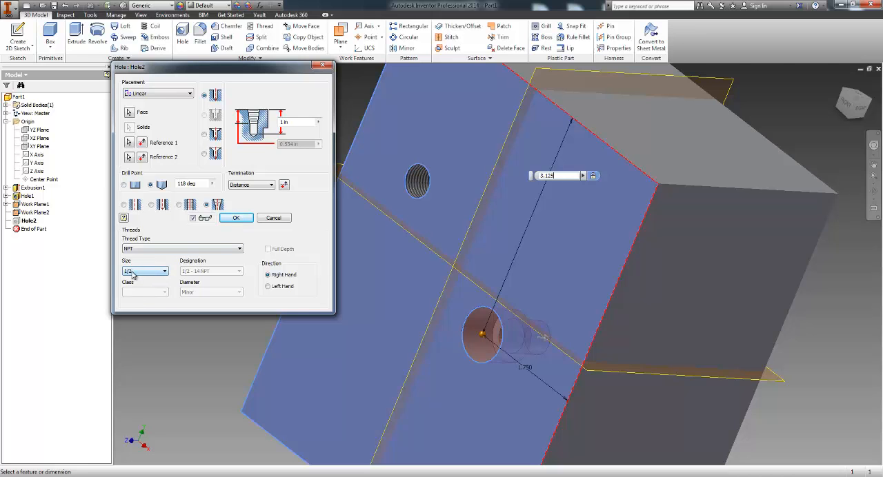
pyautogui.click(236, 218)
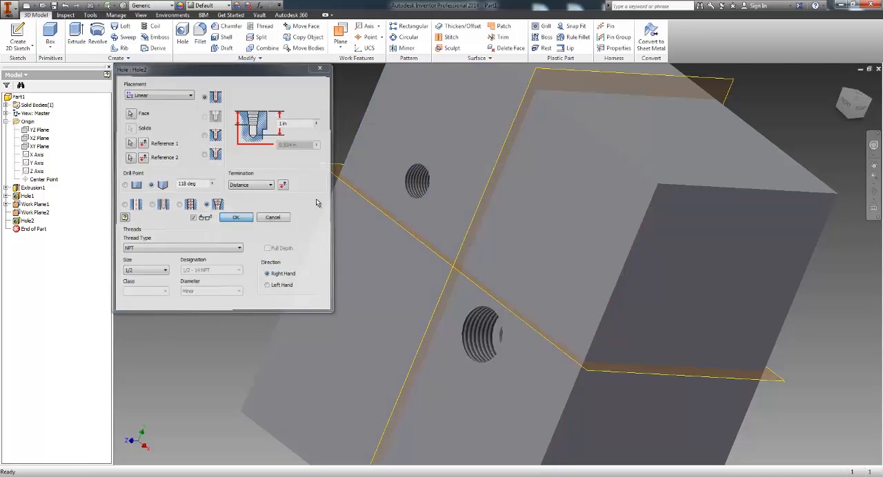
# Step: Examine the tapered threads and the bottom of the second hole from several angles
pyautogui.click(873, 192)
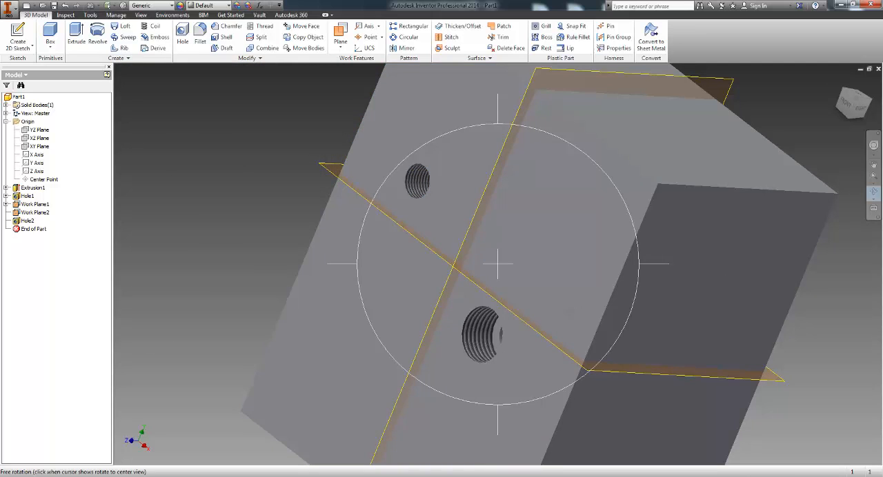
pyautogui.moveTo(502, 334); pyautogui.dragTo(535, 302)
pyautogui.scroll(-3, 513, 356)
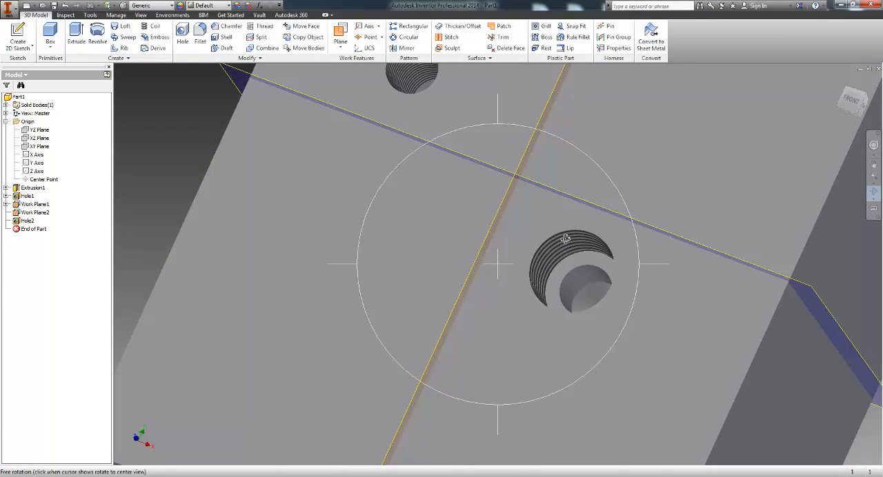
pyautogui.rightClick(486, 327)
pyautogui.click(475, 357)
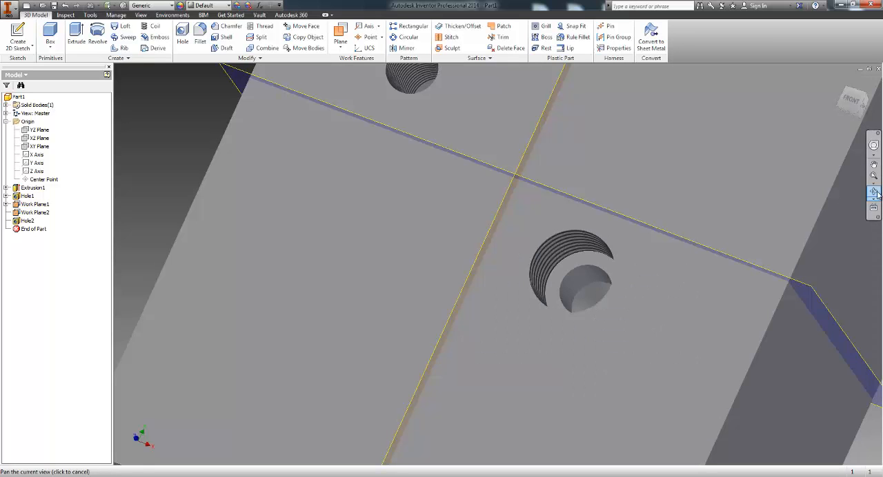
pyautogui.click(874, 192)
pyautogui.moveTo(637, 276); pyautogui.dragTo(617, 293)
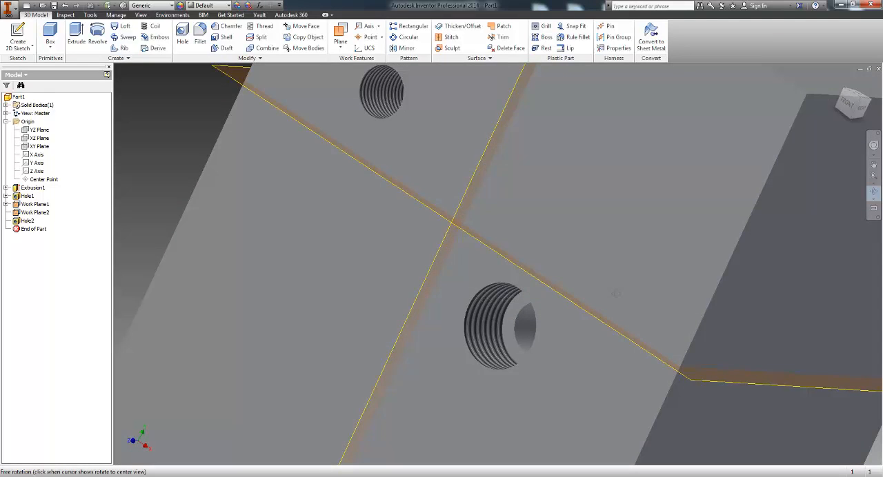
pyautogui.scroll(3, 472, 282)
pyautogui.moveTo(473, 283); pyautogui.dragTo(497, 284, button='middle')
pyautogui.rightClick(469, 263)
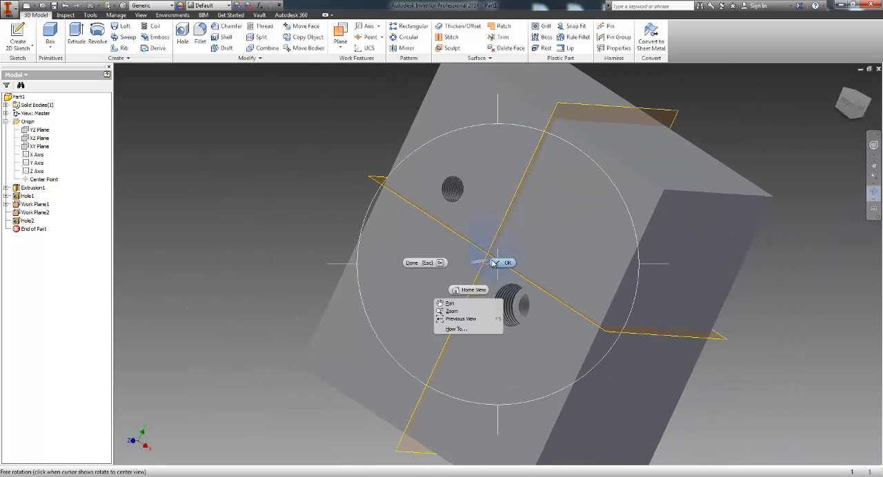
pyautogui.click(494, 263)
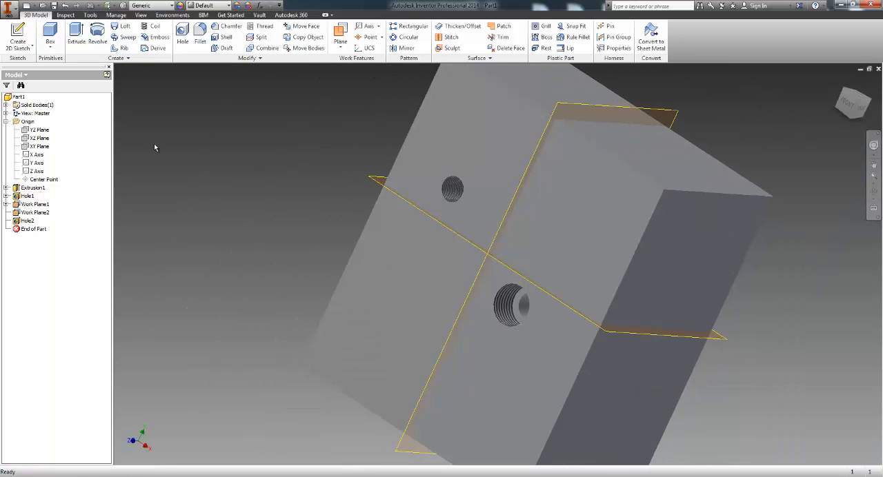
pyautogui.click(185, 31)
pyautogui.click(189, 93)
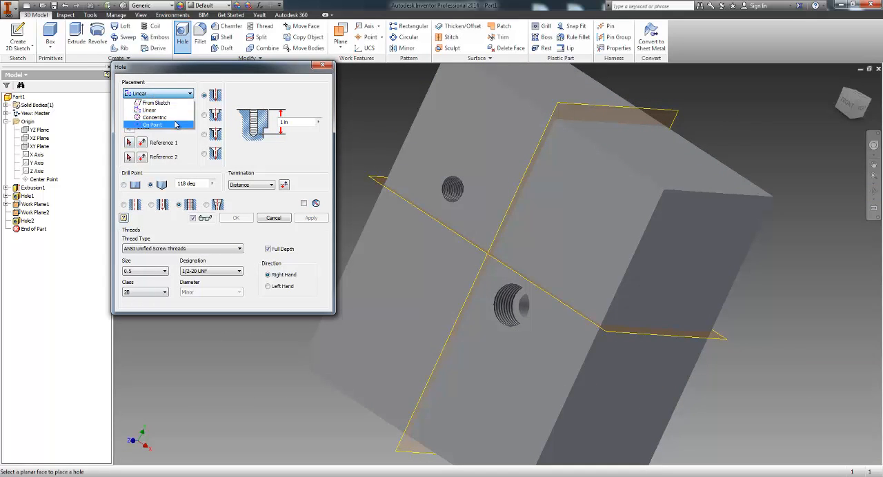
pyautogui.click(173, 117)
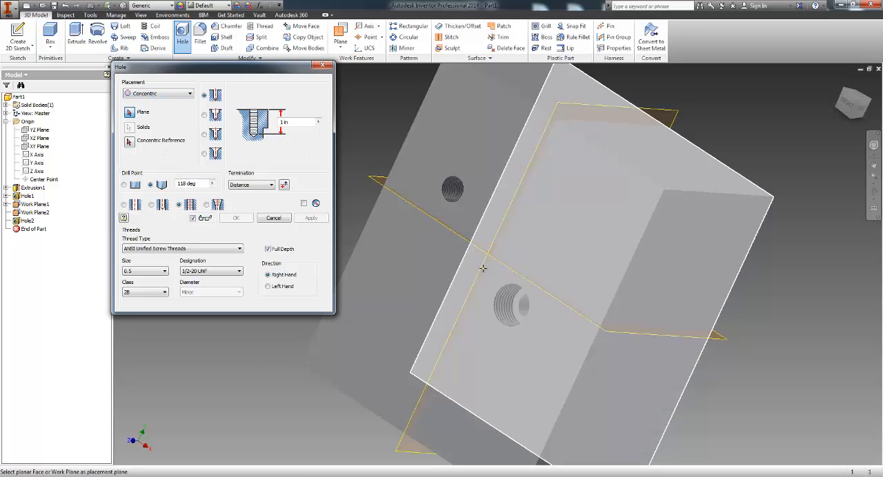
pyautogui.click(466, 240)
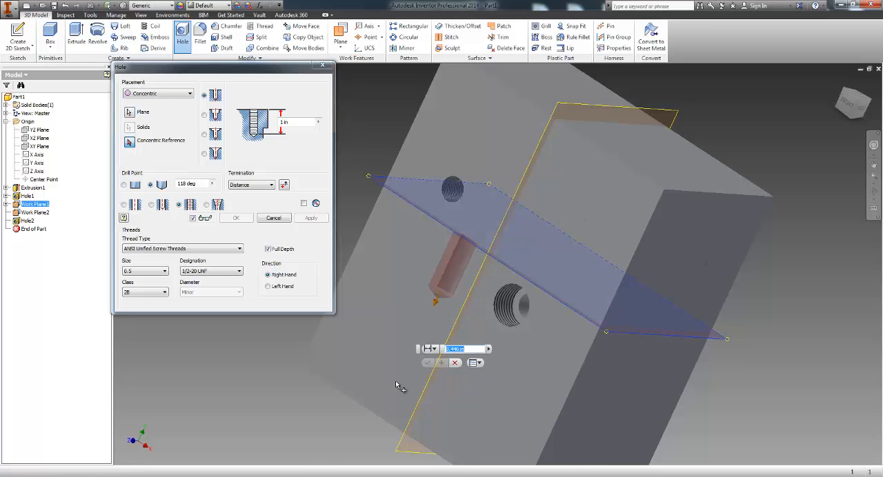
pyautogui.click(875, 192)
pyautogui.moveTo(560, 306); pyautogui.dragTo(552, 204)
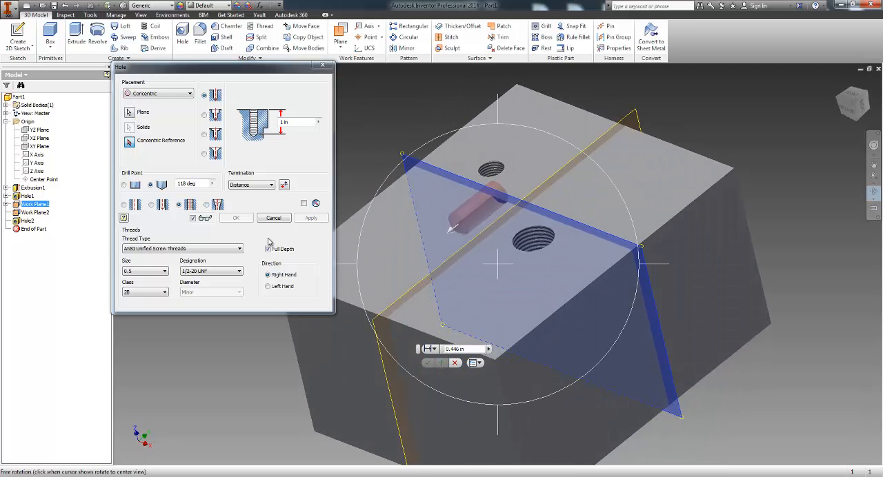
pyautogui.click(134, 206)
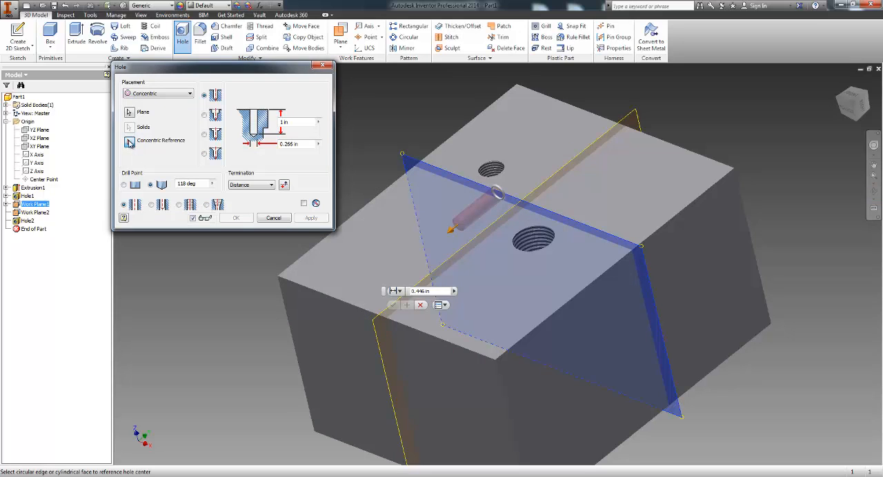
pyautogui.click(502, 168)
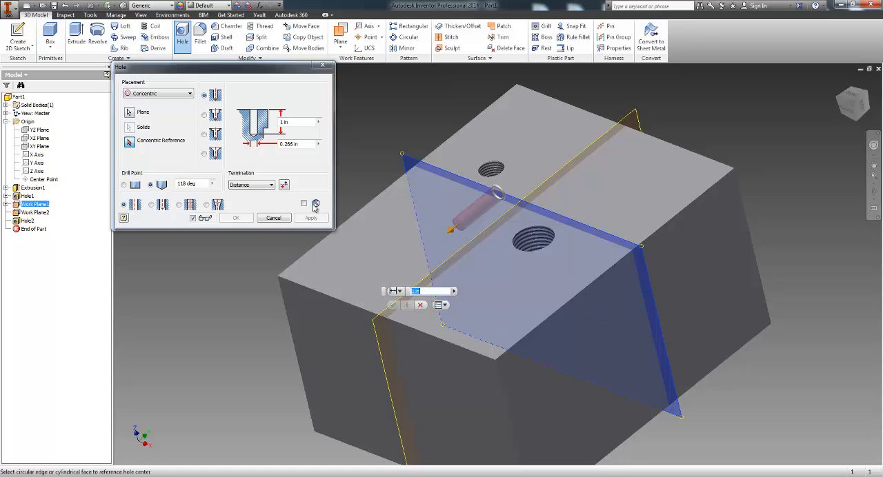
pyautogui.click(157, 95)
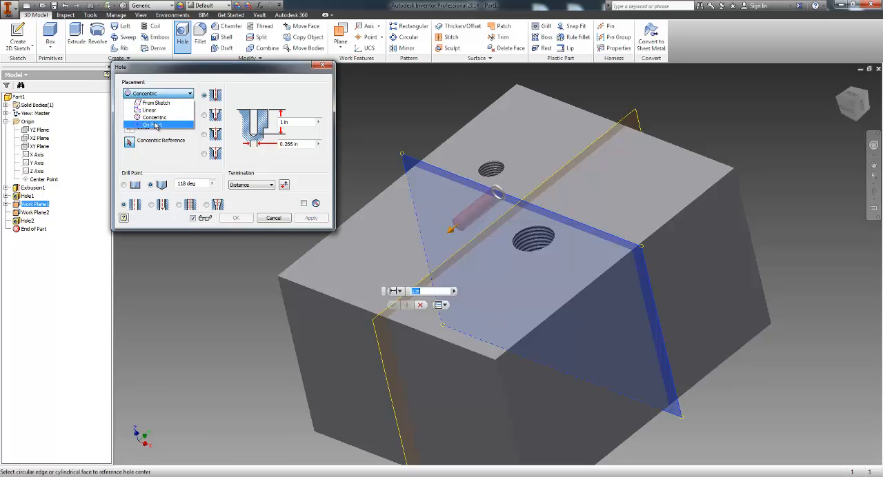
pyautogui.click(151, 124)
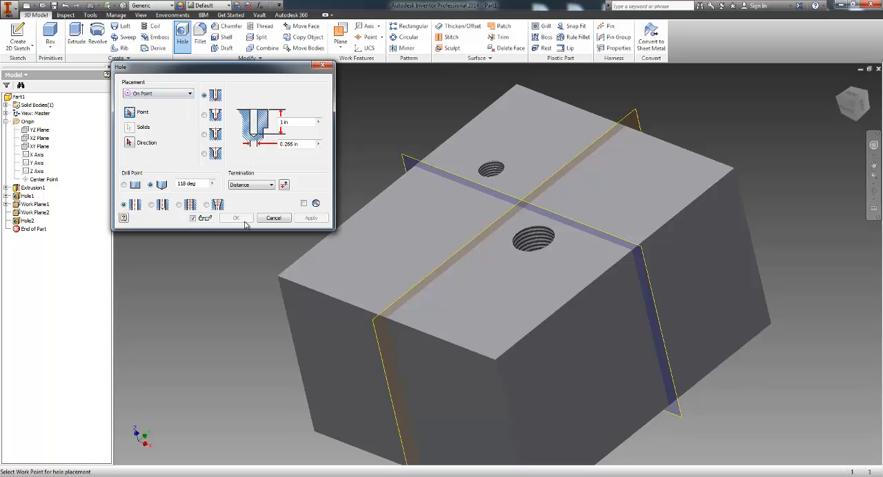
pyautogui.click(182, 96)
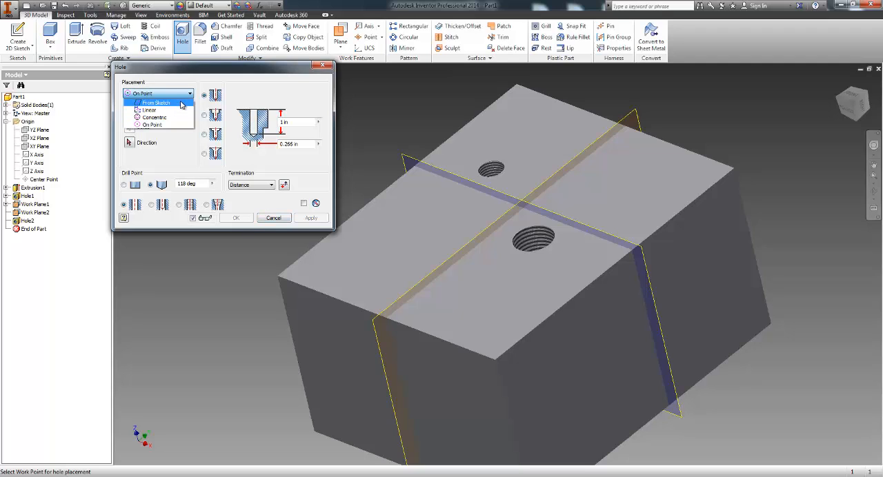
pyautogui.click(272, 218)
pyautogui.click(272, 218)
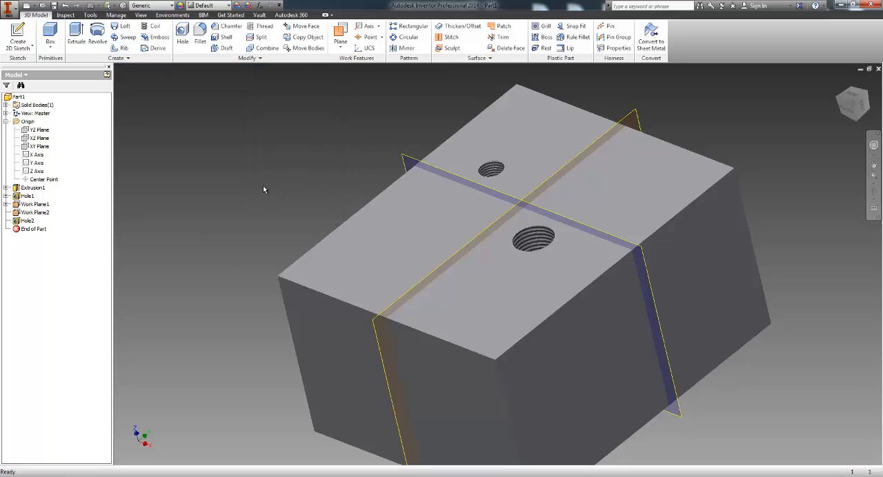
# Step: Delete both work planes that pass through the block
pyautogui.click(501, 211)
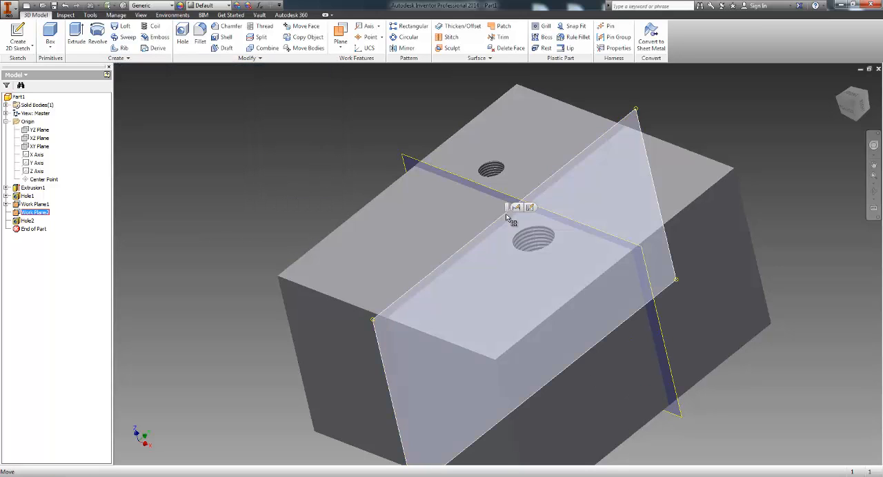
pyautogui.rightClick(507, 214)
pyautogui.click(489, 274)
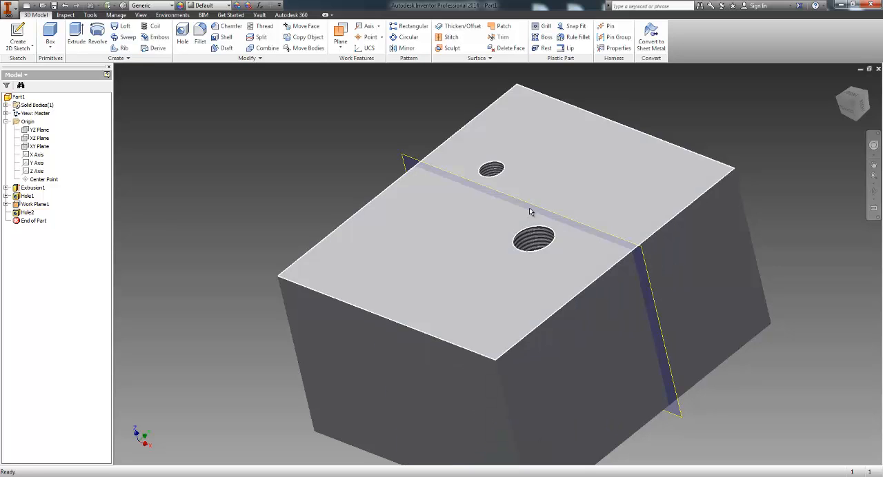
pyautogui.rightClick(530, 207)
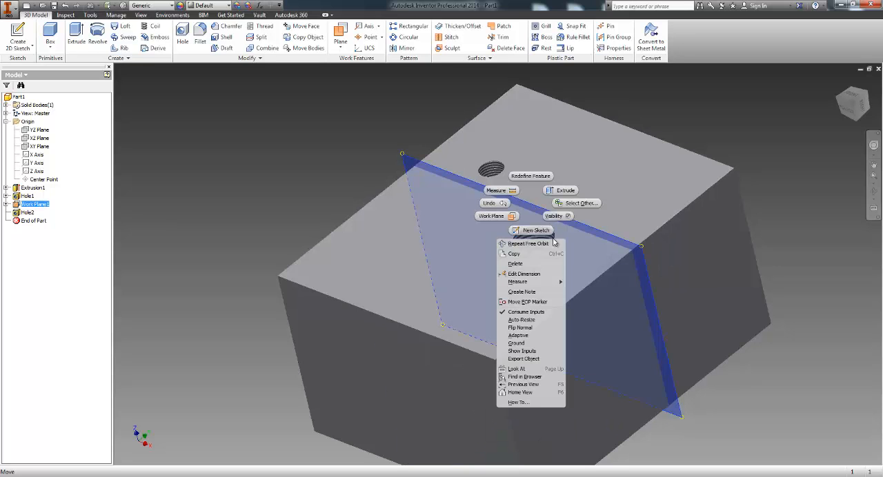
pyautogui.click(516, 264)
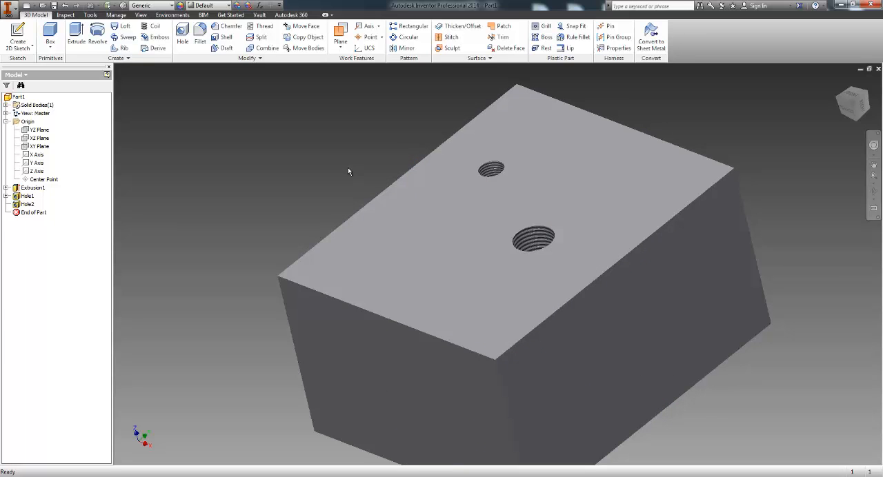
# Step: Return the block to the home isometric view
pyautogui.moveTo(398, 212); pyautogui.dragTo(383, 204, button='middle')
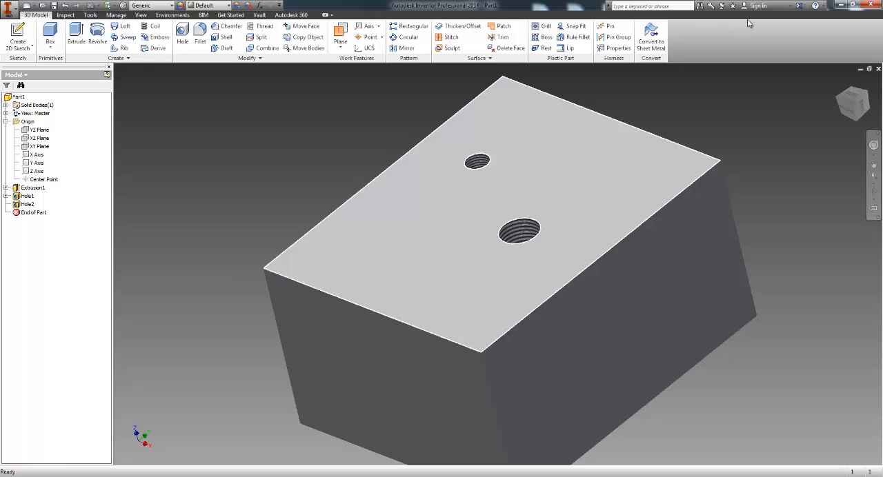
pyautogui.keyDown('shift'); pyautogui.moveTo(217, 256); pyautogui.dragTo(325, 364, button='middle'); pyautogui.keyUp('shift')
pyautogui.press('F6')
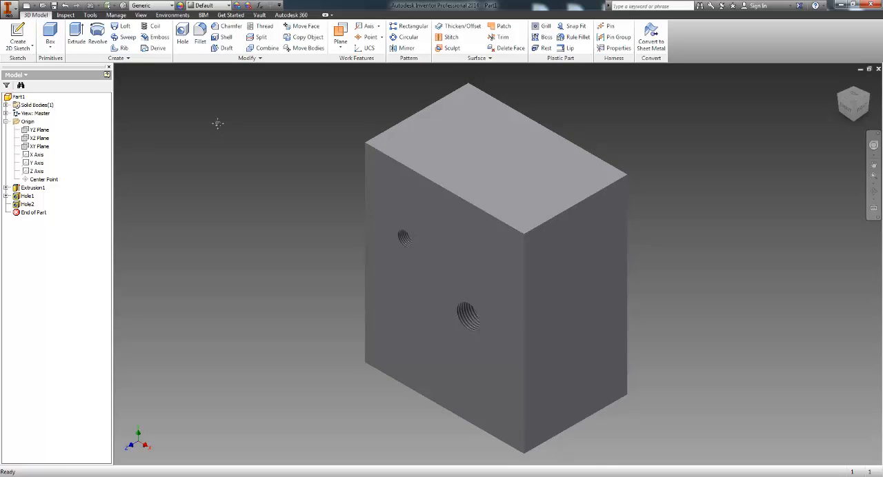
pyautogui.click(281, 59)
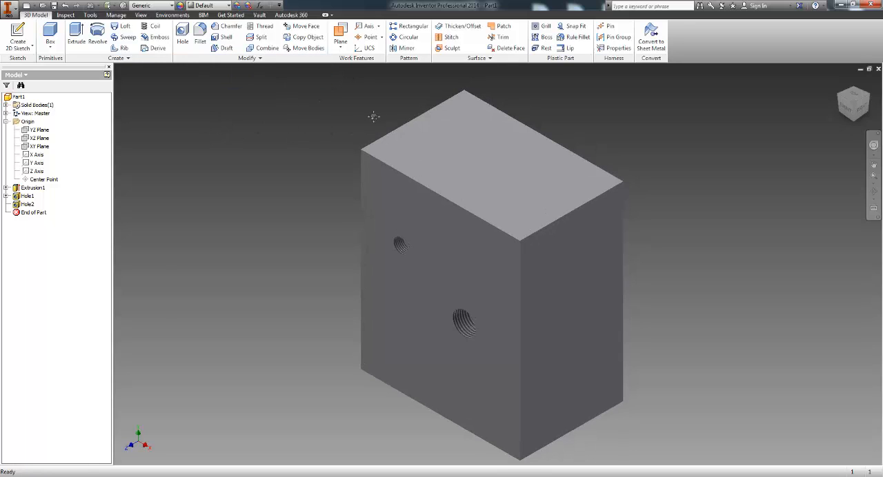
pyautogui.moveTo(374, 116); pyautogui.dragTo(350, 118, button='middle')
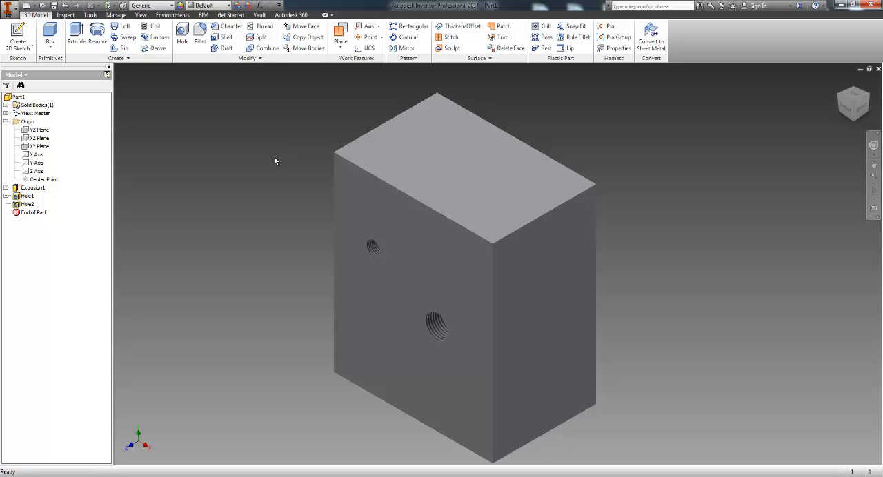
pyautogui.moveTo(275, 162); pyautogui.dragTo(278, 132, button='middle')
pyautogui.scroll(5, 321, 187)
pyautogui.moveTo(336, 199); pyautogui.dragTo(313, 218, button='middle')
pyautogui.scroll(-5, 214, 180)
pyautogui.scroll(2, 236, 194)
pyautogui.scroll(-3, 303, 196)
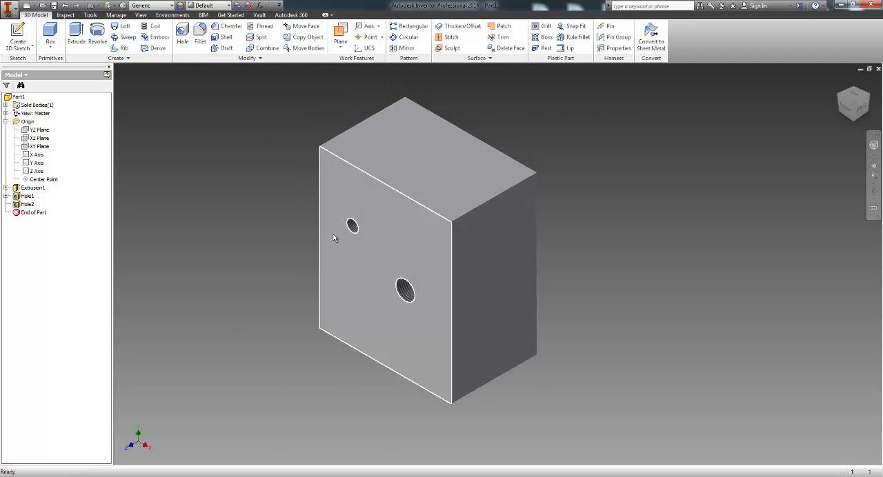
pyautogui.moveTo(334, 238)
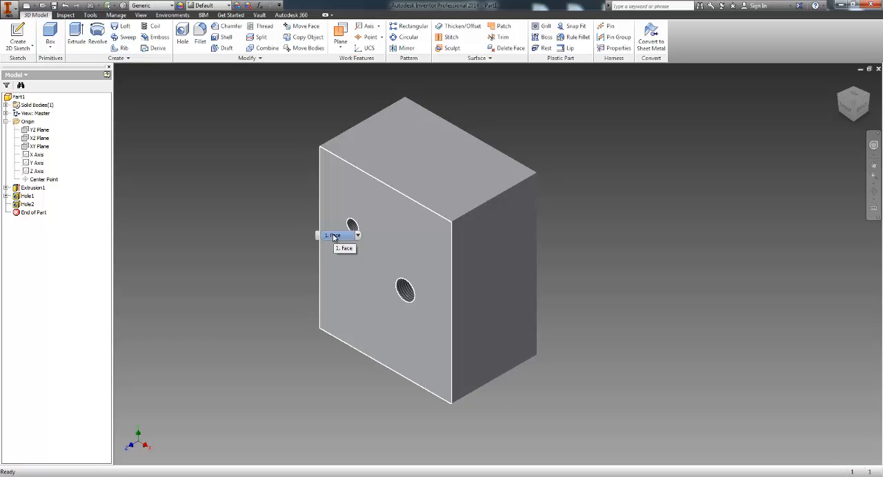
pyautogui.moveTo(241, 177); pyautogui.dragTo(267, 182, button='middle')
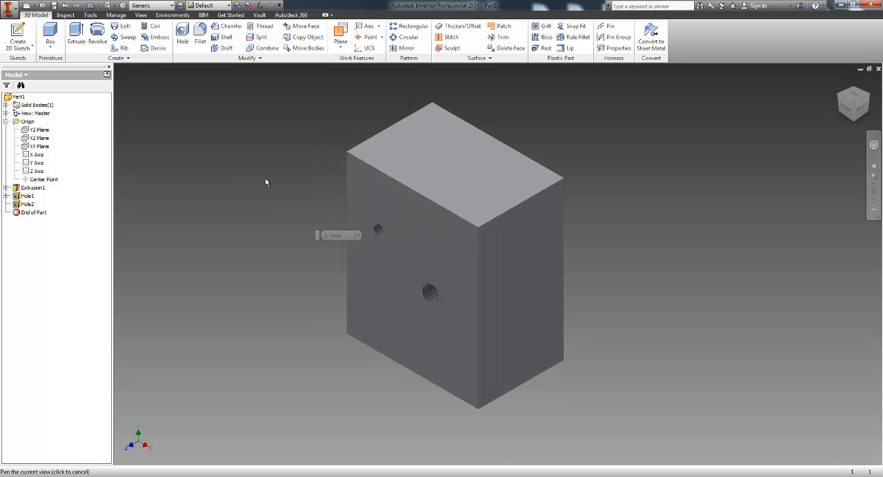
pyautogui.moveTo(201, 205); pyautogui.dragTo(222, 221, button='middle')
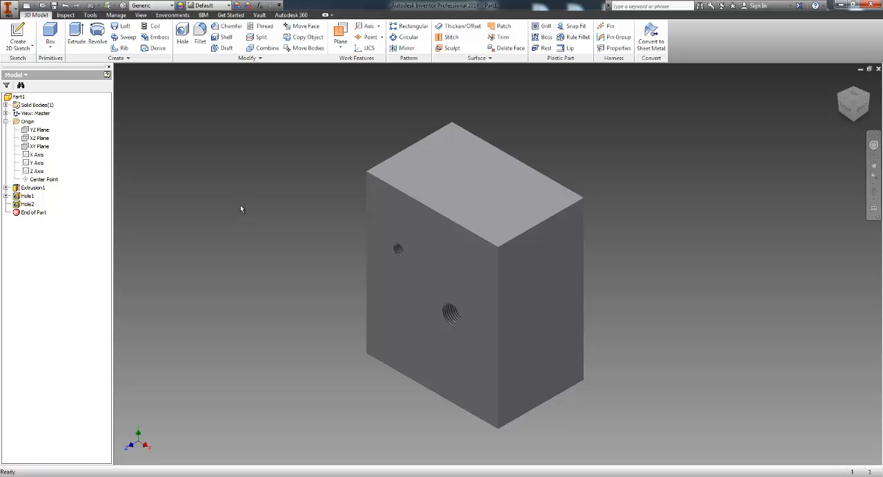
pyautogui.moveTo(241, 209); pyautogui.dragTo(267, 200, button='middle')
pyautogui.scroll(3, 270, 212)
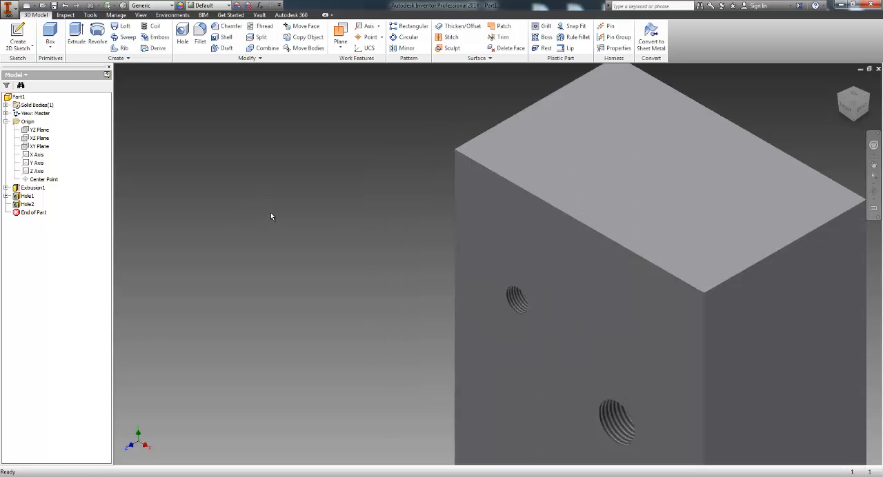
pyautogui.scroll(-2, 280, 211)
pyautogui.moveTo(329, 219); pyautogui.dragTo(304, 205, button='middle')
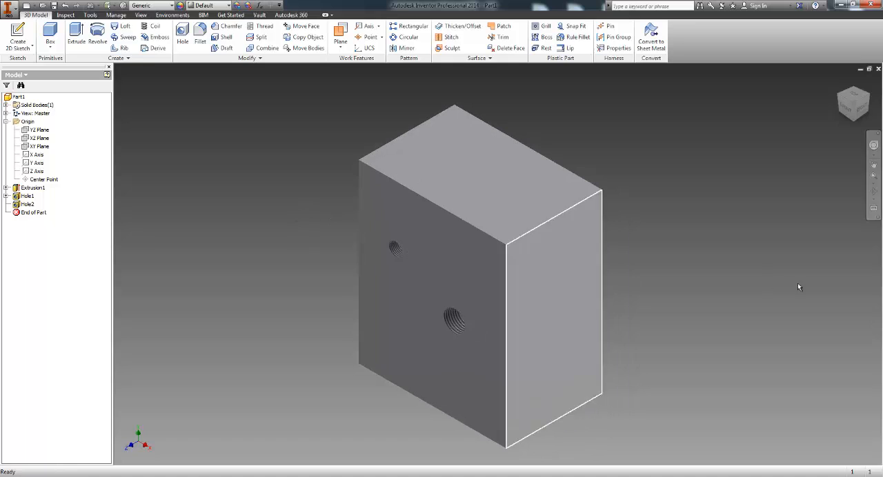